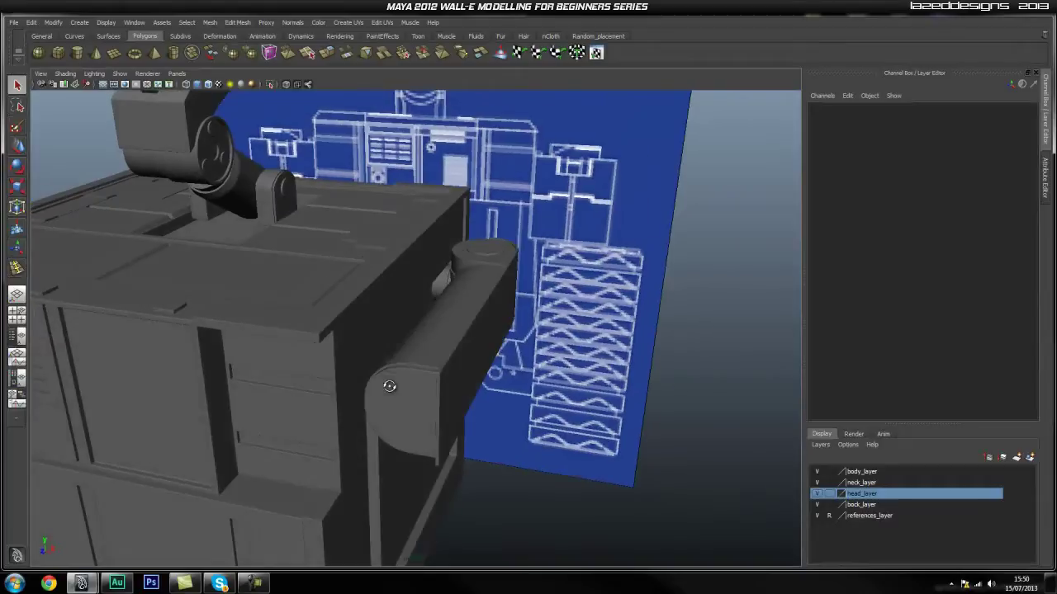
# Hide the body, neck and head layers so that the arm can be viewed by itself.
pyautogui.click(817, 473)
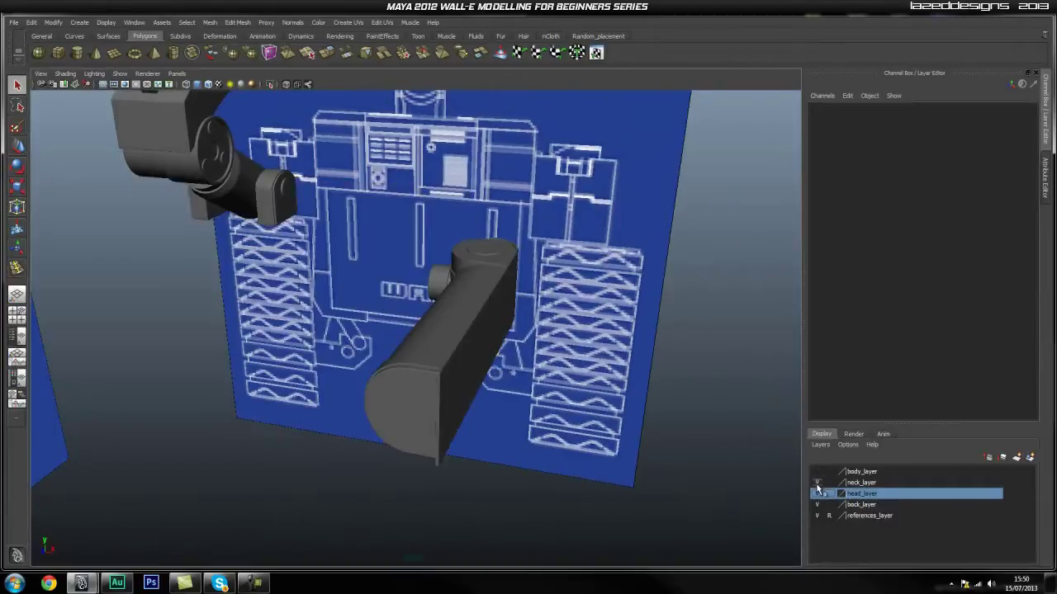
pyautogui.click(818, 482)
pyautogui.keyDown('alt'); pyautogui.moveTo(356, 400); pyautogui.dragTo(411, 399); pyautogui.keyUp('alt')
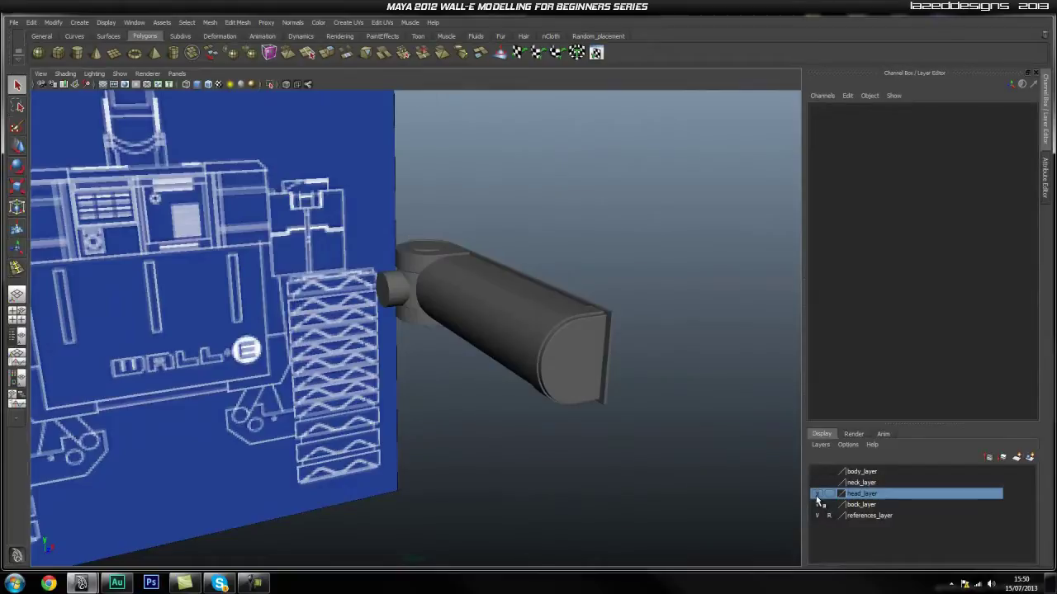
pyautogui.scroll(3, 346, 383)
pyautogui.moveTo(488, 389)
pyautogui.keyDown('alt'); pyautogui.mouseDown()
pyautogui.moveTo(477, 399)
pyautogui.moveTo(492, 387)
pyautogui.mouseUp(); pyautogui.keyUp('alt')
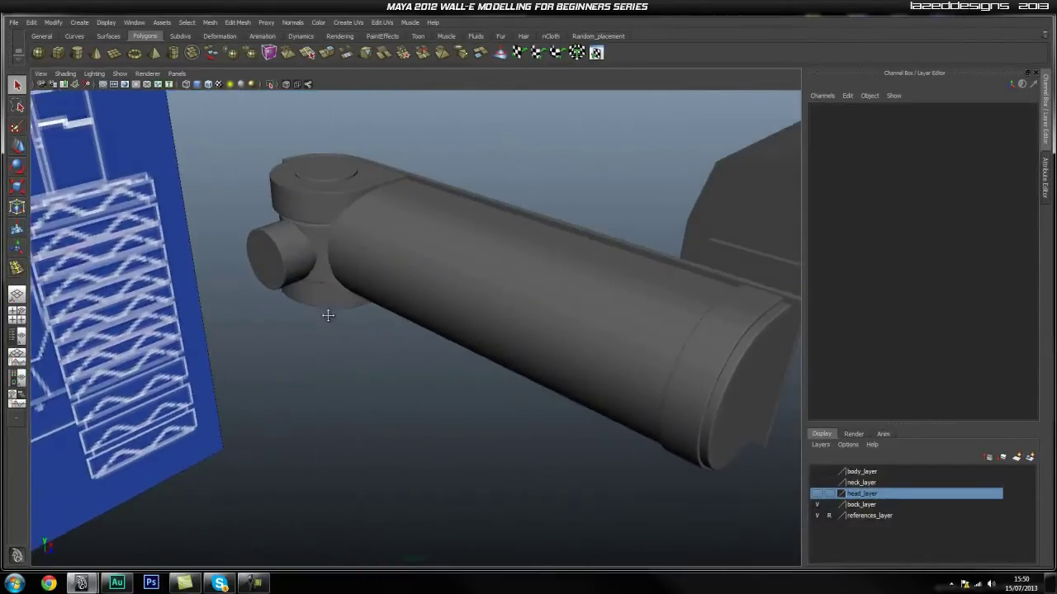
# Slide the small side cylinder away from the arm's shoulder joint and undo the move.
pyautogui.keyDown('alt'); pyautogui.moveTo(328, 315); pyautogui.dragTo(448, 417, button='middle'); pyautogui.keyUp('alt')
pyautogui.scroll(3, 449, 418)
pyautogui.keyDown('alt'); pyautogui.moveTo(449, 418); pyautogui.dragTo(357, 338); pyautogui.keyUp('alt')
pyautogui.click(415, 364)
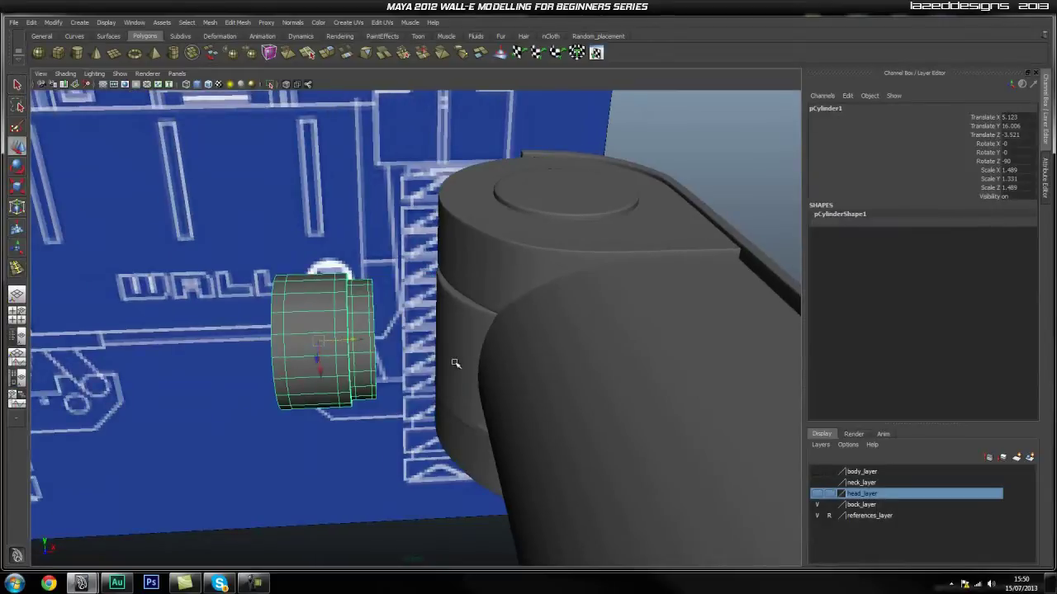
pyautogui.hotkey('ctrl', 'z')
# Isolate the shoulder joint's upper ring, examine its mesh from different angles, and show all objects again.
pyautogui.keyDown('alt'); pyautogui.moveTo(378, 374); pyautogui.dragTo(448, 375); pyautogui.keyUp('alt')
pyautogui.click(494, 248)
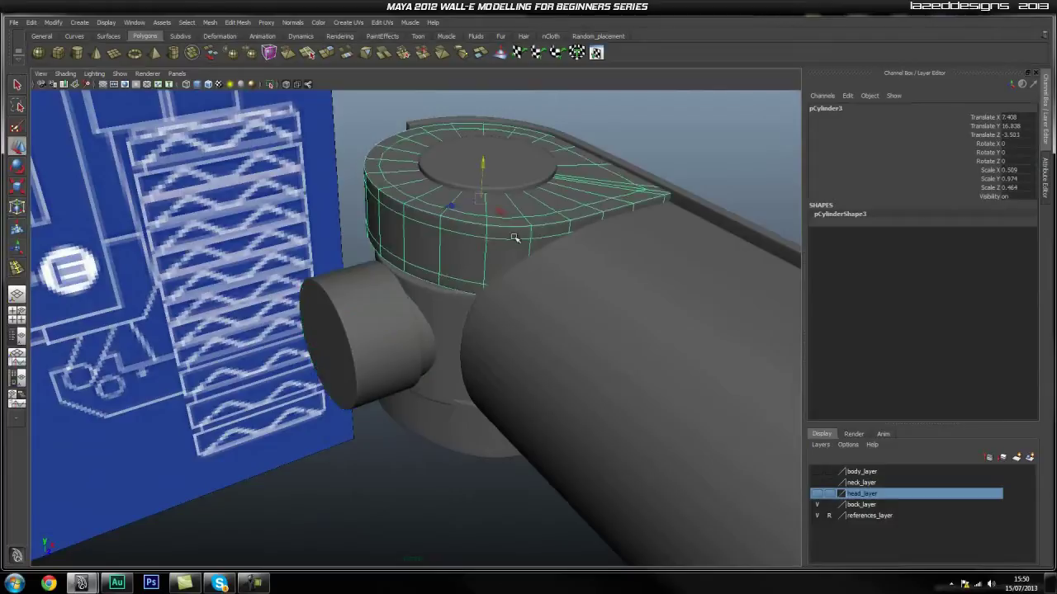
pyautogui.keyDown('alt'); pyautogui.moveTo(493, 247); pyautogui.dragTo(470, 348); pyautogui.keyUp('alt')
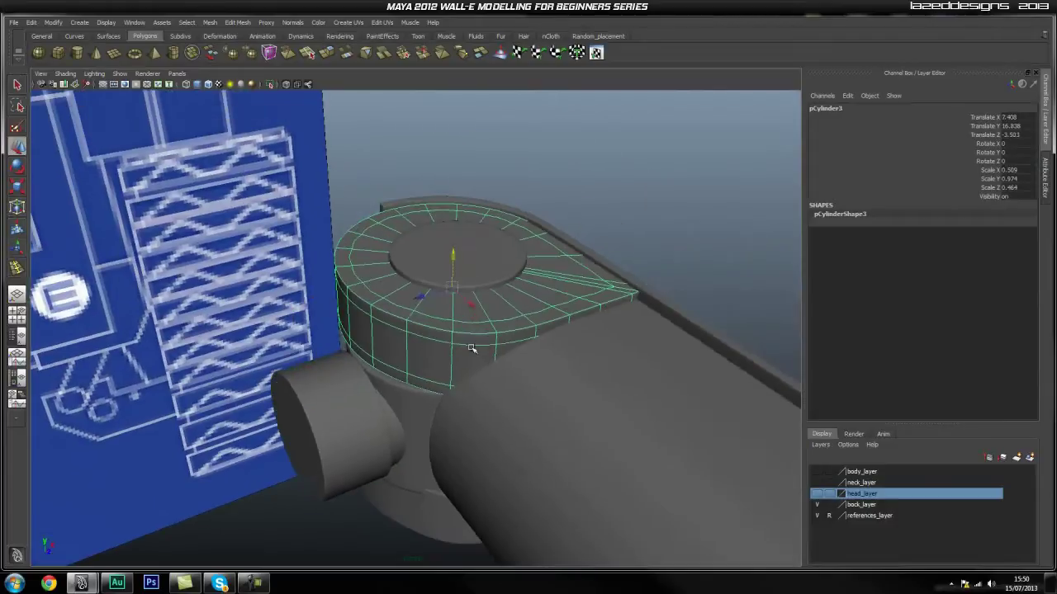
pyautogui.click(270, 85)
pyautogui.keyDown('alt'); pyautogui.moveTo(479, 198); pyautogui.dragTo(346, 177); pyautogui.keyUp('alt')
pyautogui.click(270, 84)
pyautogui.keyDown('alt'); pyautogui.moveTo(284, 116); pyautogui.dragTo(514, 321); pyautogui.keyUp('alt')
# Isolate the inner cylinder between the two shoulder rings, examine its edge loops, and end the isolation.
pyautogui.click(401, 299)
pyautogui.click(325, 243)
pyautogui.keyDown('alt'); pyautogui.moveTo(326, 243); pyautogui.dragTo(258, 154); pyautogui.keyUp('alt')
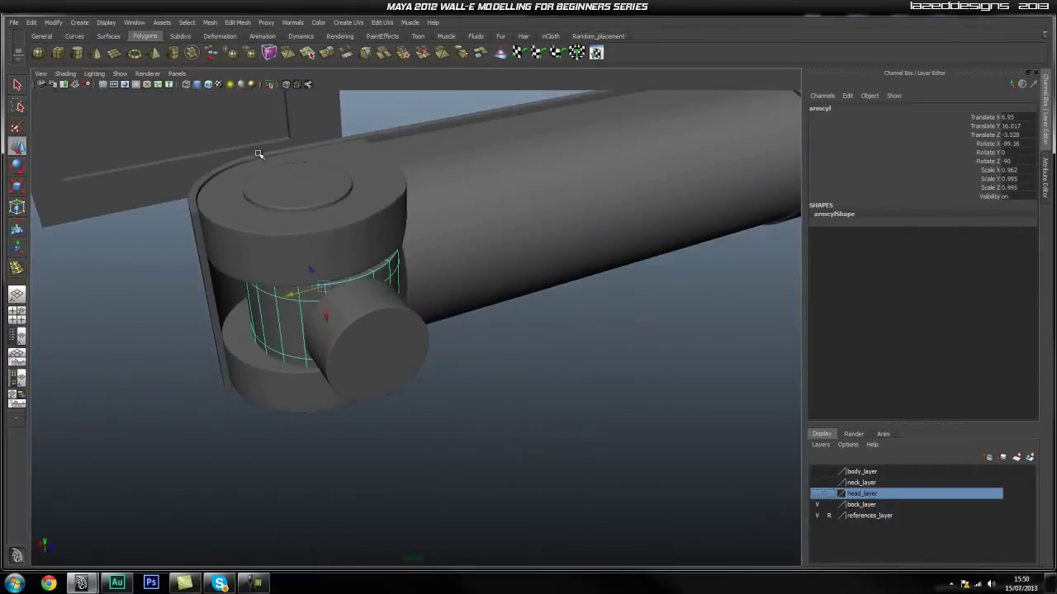
pyautogui.click(270, 84)
pyautogui.keyDown('alt'); pyautogui.moveTo(395, 159); pyautogui.dragTo(227, 108); pyautogui.keyUp('alt')
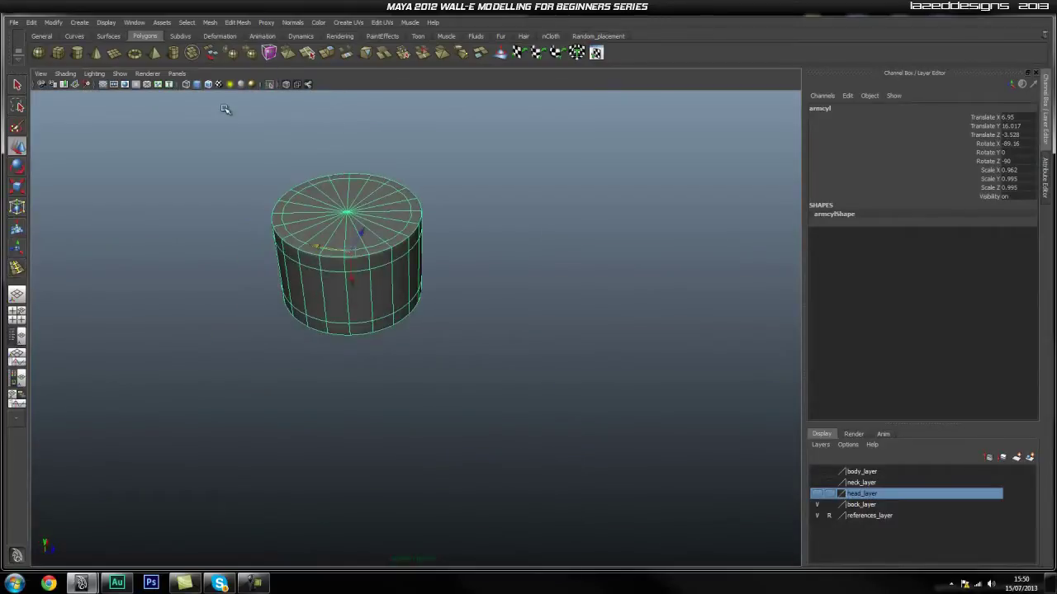
pyautogui.click(269, 85)
# Isolate the long half-round arm body, examine its end cap and overall shape, and end the isolation.
pyautogui.keyDown('alt'); pyautogui.moveTo(311, 225); pyautogui.dragTo(376, 216); pyautogui.keyUp('alt')
pyautogui.click(625, 220)
pyautogui.keyDown('alt'); pyautogui.moveTo(629, 219); pyautogui.dragTo(615, 220, button='middle'); pyautogui.keyUp('alt')
pyautogui.keyDown('alt'); pyautogui.moveTo(615, 219); pyautogui.dragTo(452, 270); pyautogui.keyUp('alt')
pyautogui.click(557, 267)
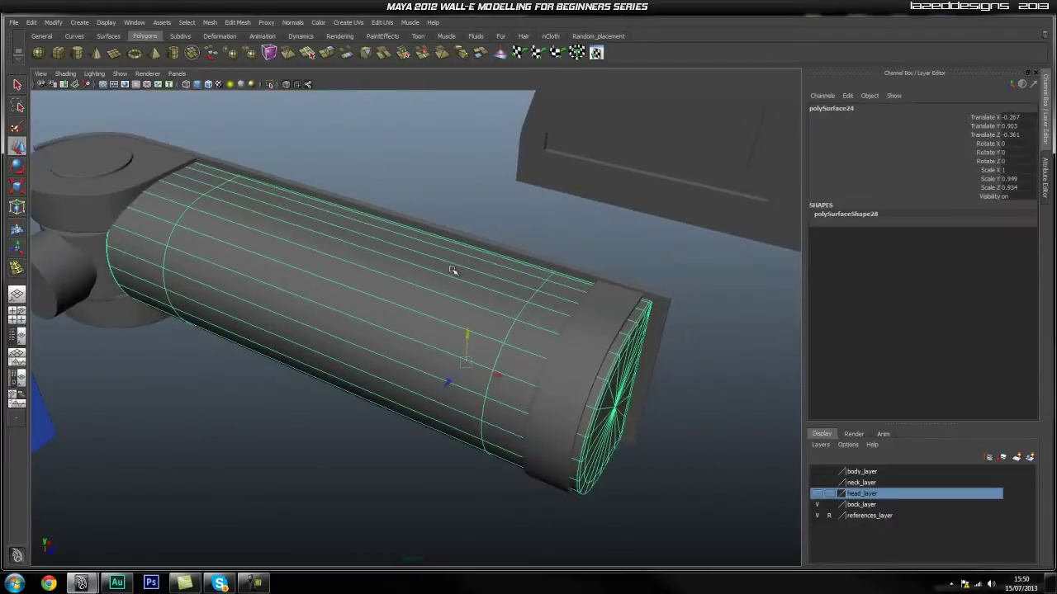
pyautogui.click(271, 86)
pyautogui.keyDown('alt'); pyautogui.moveTo(457, 204); pyautogui.dragTo(427, 187); pyautogui.keyUp('alt')
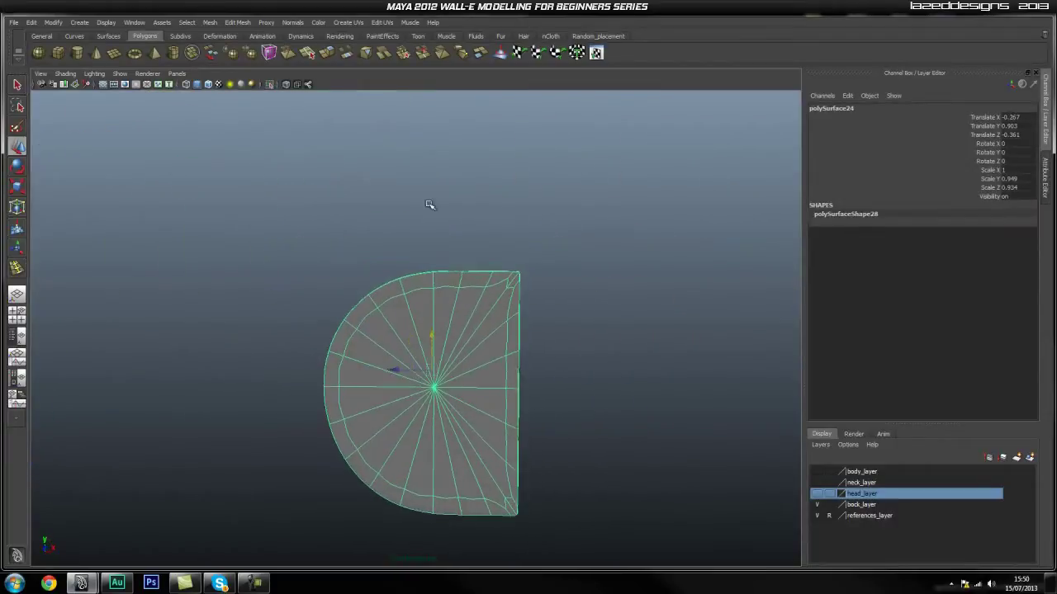
pyautogui.keyDown('alt'); pyautogui.moveTo(390, 269); pyautogui.dragTo(277, 94); pyautogui.keyUp('alt')
pyautogui.click(294, 135)
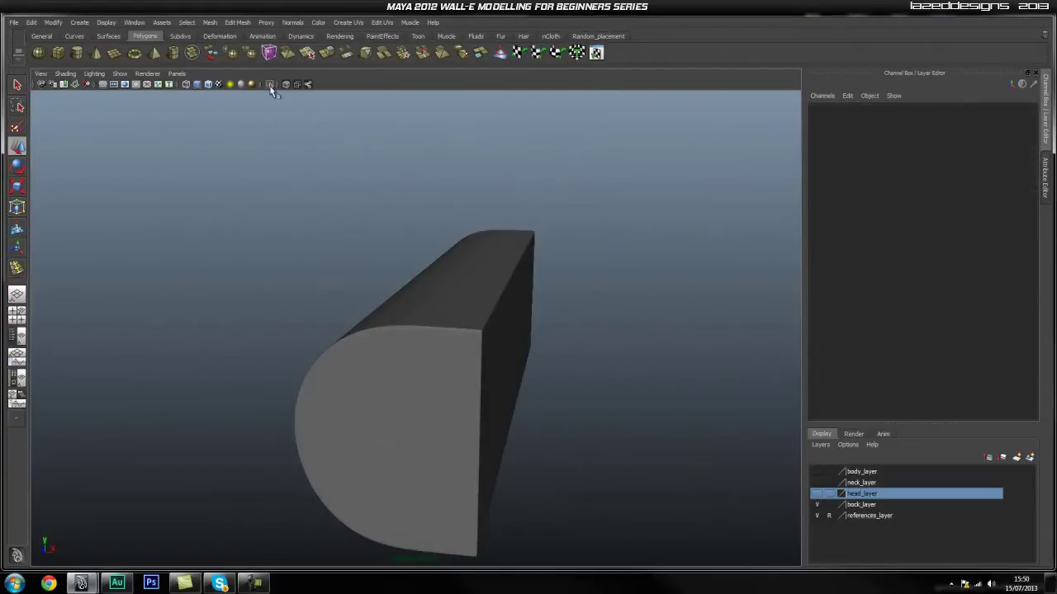
pyautogui.click(270, 87)
pyautogui.keyDown('alt'); pyautogui.moveTo(476, 188); pyautogui.dragTo(469, 201); pyautogui.keyUp('alt')
# Move the thin curved plate away from the arm along X to examine its mesh.
pyautogui.click(530, 356)
pyautogui.keyDown('alt'); pyautogui.moveTo(595, 285); pyautogui.dragTo(665, 320); pyautogui.keyUp('alt')
pyautogui.keyDown('alt'); pyautogui.moveTo(665, 320); pyautogui.dragTo(410, 279, button='middle'); pyautogui.keyUp('alt')
pyautogui.keyDown('alt'); pyautogui.moveTo(637, 305); pyautogui.dragTo(581, 314); pyautogui.keyUp('alt')
pyautogui.keyDown('alt'); pyautogui.moveTo(448, 371); pyautogui.dragTo(419, 289, button='middle'); pyautogui.keyUp('alt')
pyautogui.keyDown('alt'); pyautogui.moveTo(419, 289); pyautogui.dragTo(147, 324); pyautogui.keyUp('alt')
pyautogui.keyDown('alt'); pyautogui.moveTo(396, 318); pyautogui.dragTo(337, 324); pyautogui.keyUp('alt')
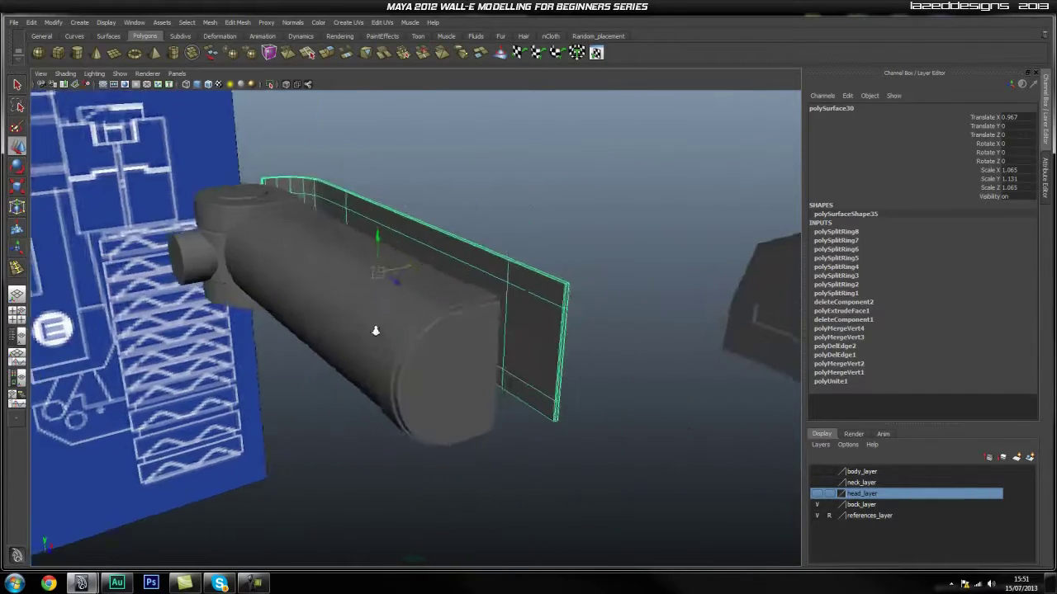
pyautogui.keyDown('alt'); pyautogui.moveTo(337, 324); pyautogui.dragTo(441, 349, button='right'); pyautogui.keyUp('alt')
# Undo the recent moves so that the separated arm pieces return to their assembled positions.
pyautogui.click(517, 319)
pyautogui.keyDown('alt'); pyautogui.moveTo(517, 319); pyautogui.dragTo(540, 298); pyautogui.keyUp('alt')
pyautogui.click(624, 286)
pyautogui.press('z')
pyautogui.press('z')
pyautogui.press('z')
pyautogui.press('z')
pyautogui.keyDown('alt'); pyautogui.moveTo(642, 290); pyautogui.dragTo(515, 257); pyautogui.keyUp('alt')
# Select all the arm pieces and combine them into one group.
pyautogui.moveTo(368, 393); pyautogui.dragTo(504, 229)
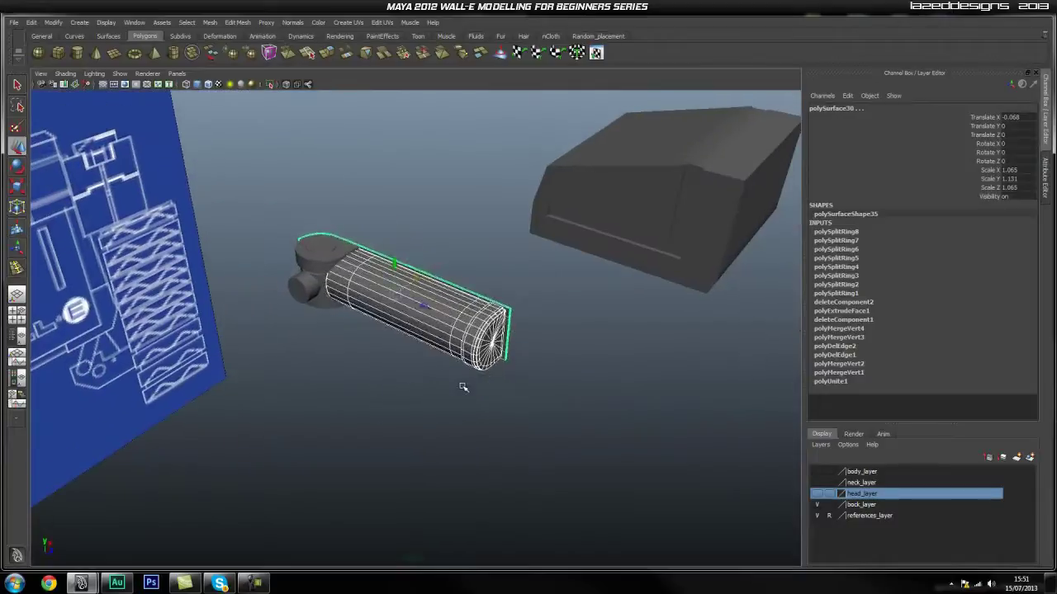
pyautogui.click(506, 225)
pyautogui.moveTo(329, 405); pyautogui.dragTo(390, 360)
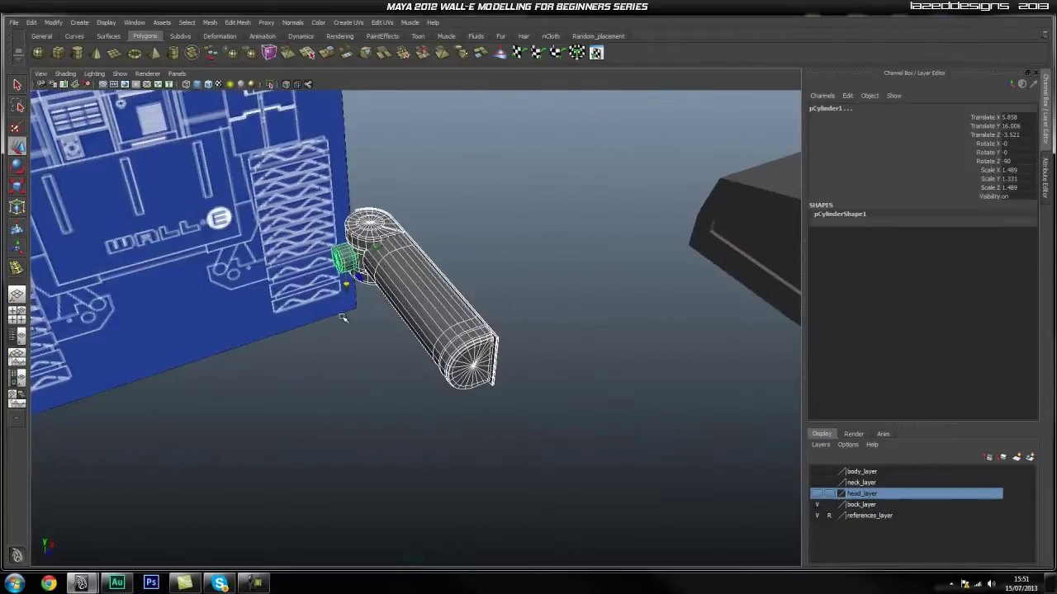
pyautogui.moveTo(377, 249); pyautogui.dragTo(548, 244)
pyautogui.hotkey('ctrl', 'z')
pyautogui.hotkey('ctrl', 'g')
# Center the pivot of the arm group.
pyautogui.press('space')
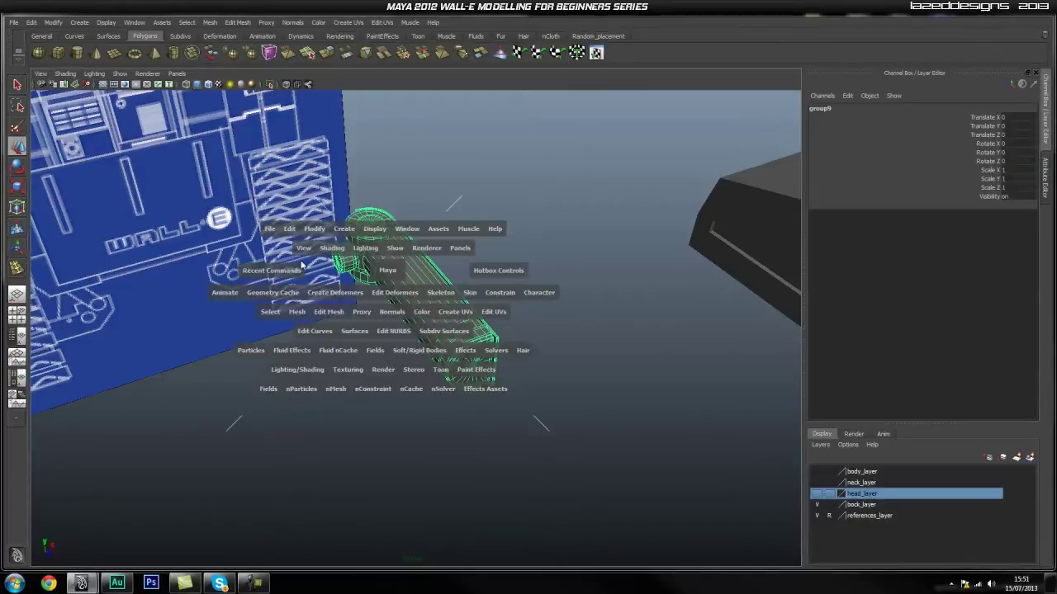
pyautogui.click(313, 231)
pyautogui.click(334, 332)
pyautogui.press('space')
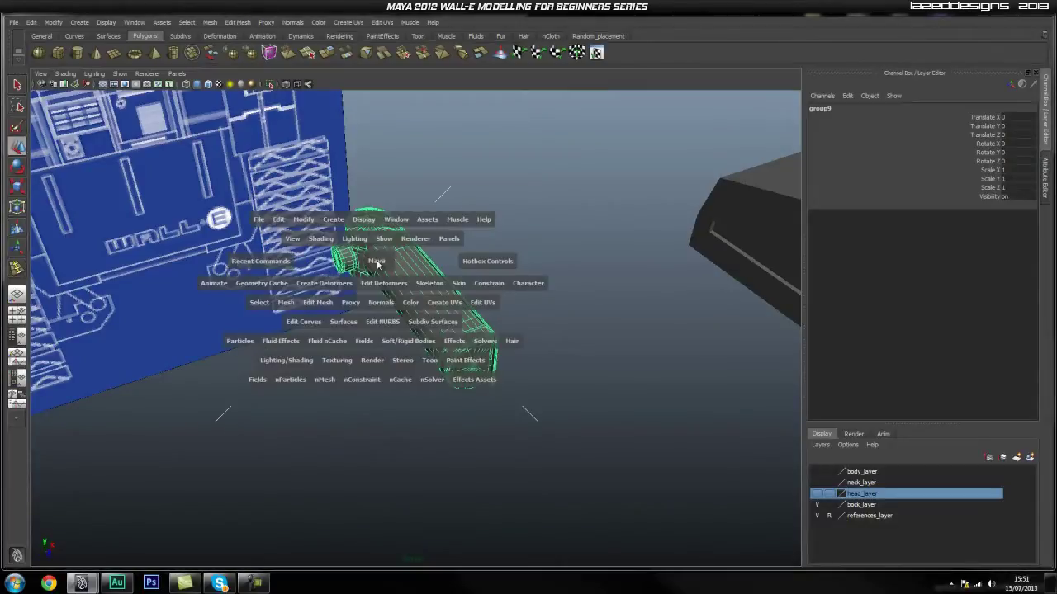
pyautogui.click(310, 227)
pyautogui.click(331, 330)
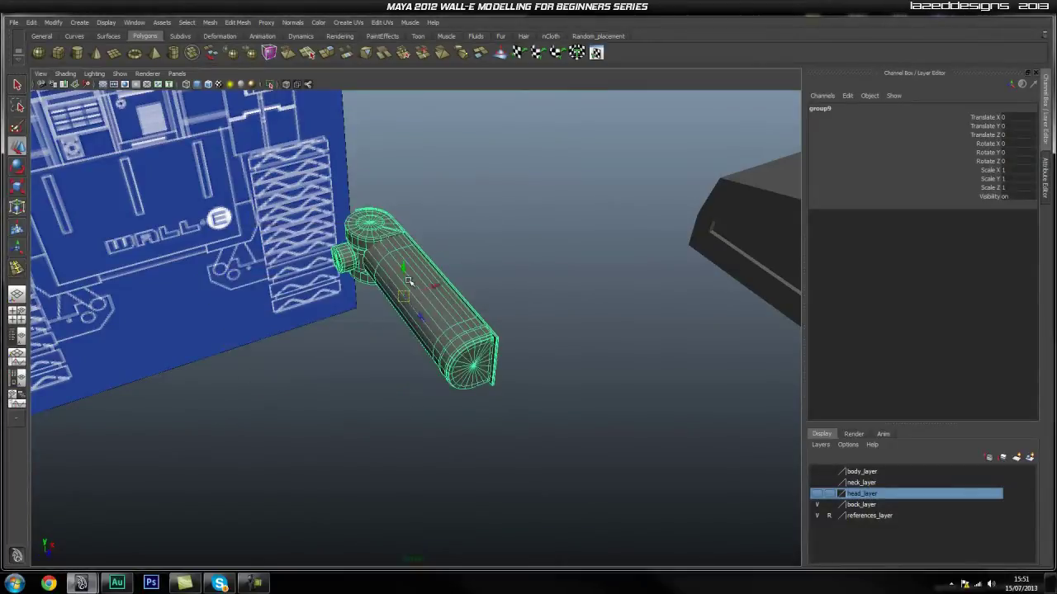
# Move the arm group outward and up, away from the body area, to about Translate X 11.429 and Y 8.728.
pyautogui.moveTo(442, 287); pyautogui.dragTo(682, 250)
pyautogui.keyDown('alt'); pyautogui.moveTo(650, 301); pyautogui.dragTo(497, 319, button='middle'); pyautogui.keyUp('alt')
pyautogui.keyDown('alt'); pyautogui.moveTo(497, 319); pyautogui.dragTo(520, 56); pyautogui.keyUp('alt')
pyautogui.keyDown('alt'); pyautogui.moveTo(565, 261); pyautogui.dragTo(529, 315); pyautogui.keyUp('alt')
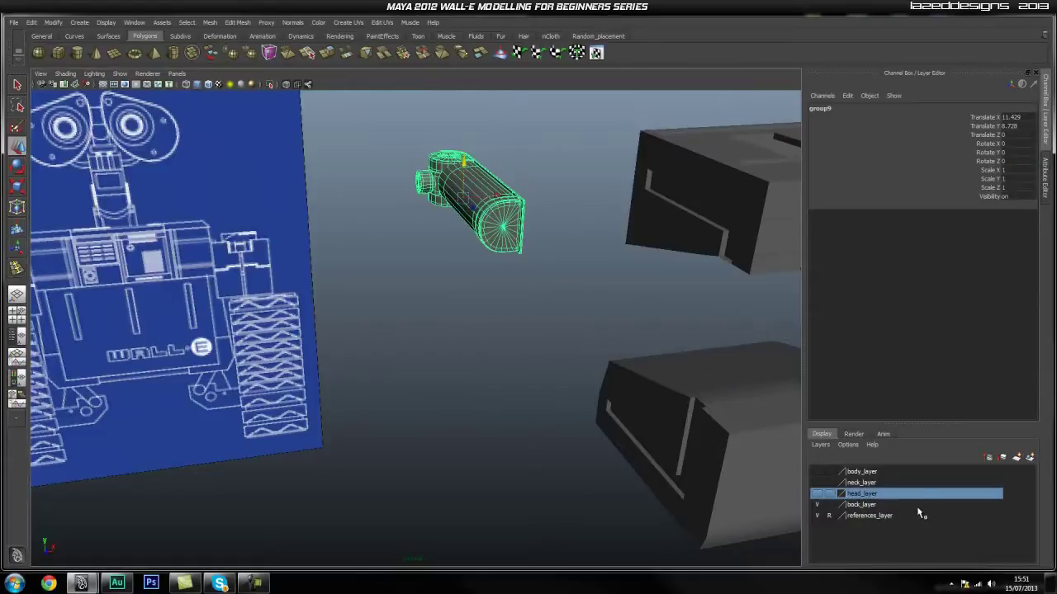
# Add the arm group to bock_layer and hide that layer.
pyautogui.rightClick(866, 507)
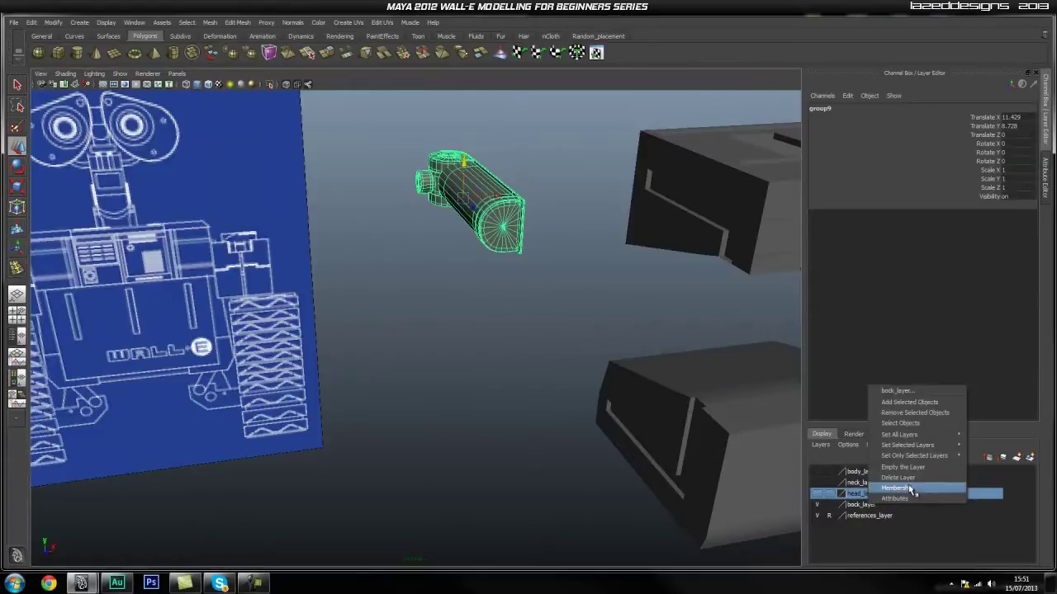
pyautogui.click(898, 403)
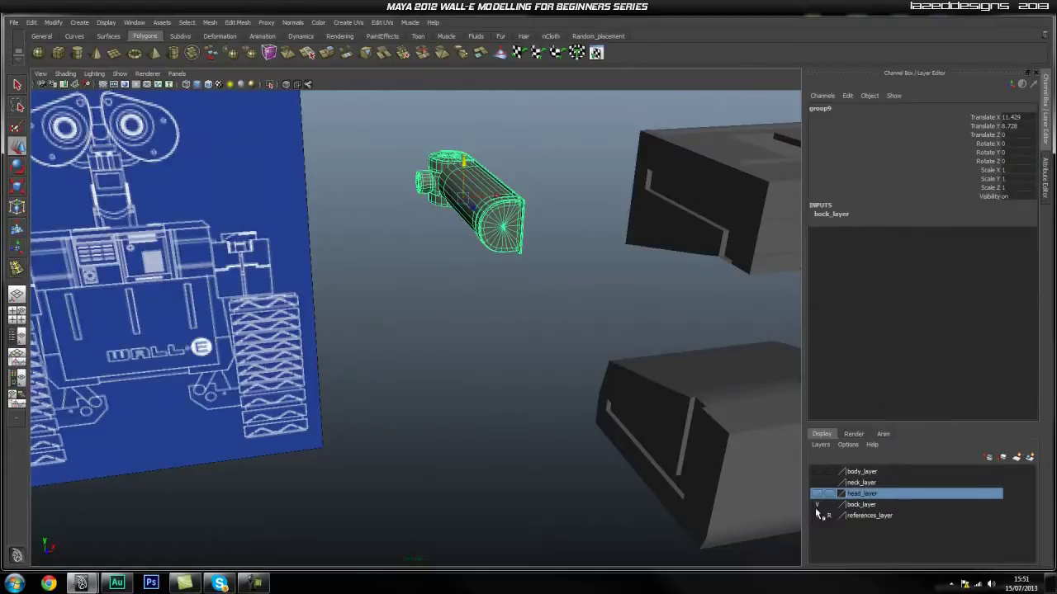
pyautogui.click(817, 506)
pyautogui.keyDown('alt'); pyautogui.moveTo(653, 405); pyautogui.dragTo(535, 393); pyautogui.keyUp('alt')
pyautogui.click(535, 393)
pyautogui.keyDown('alt'); pyautogui.moveTo(535, 393); pyautogui.dragTo(646, 443, button='middle'); pyautogui.keyUp('alt')
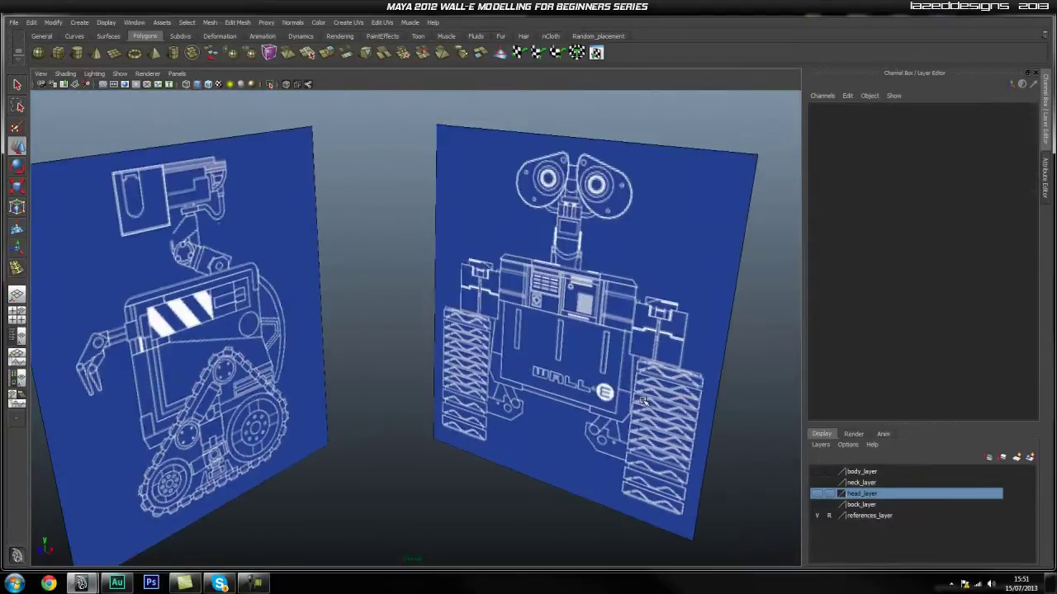
# Show the body layer and examine the recessed panel on the side of the body.
pyautogui.click(817, 474)
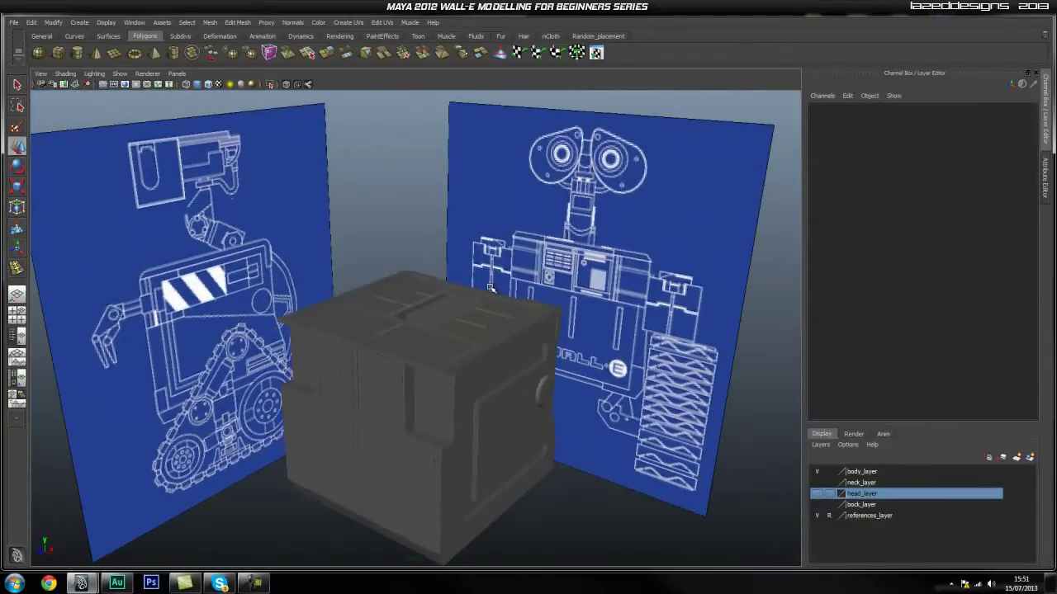
pyautogui.keyDown('alt'); pyautogui.moveTo(603, 363); pyautogui.dragTo(504, 339); pyautogui.keyUp('alt')
pyautogui.keyDown('alt'); pyautogui.moveTo(504, 339); pyautogui.dragTo(442, 212, button='middle'); pyautogui.keyUp('alt')
pyautogui.keyDown('alt'); pyautogui.moveTo(379, 283); pyautogui.dragTo(399, 332, button='middle'); pyautogui.keyUp('alt')
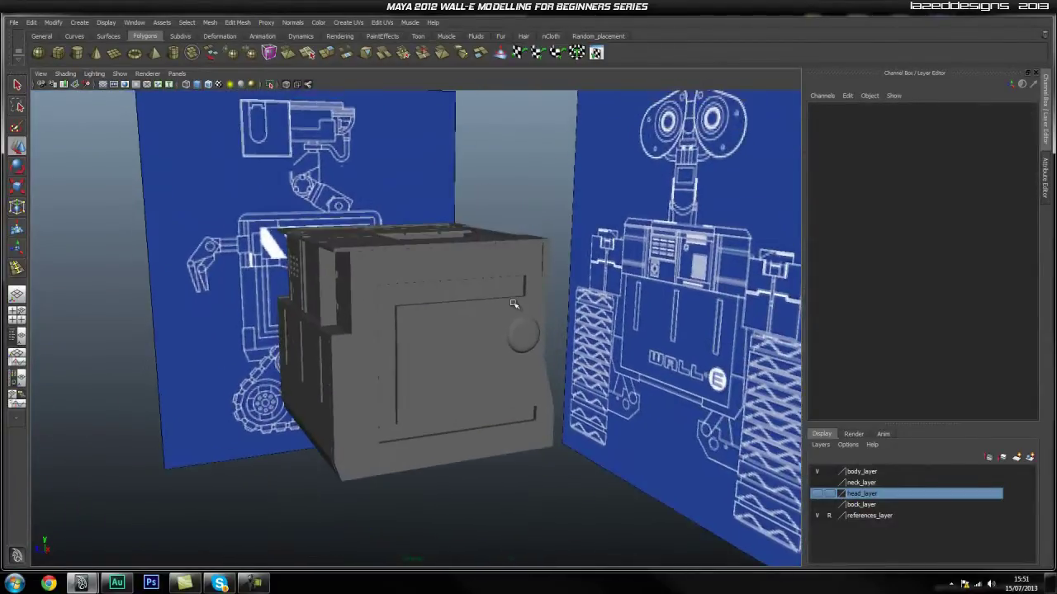
pyautogui.keyDown('alt'); pyautogui.moveTo(354, 383); pyautogui.dragTo(677, 446, button='right'); pyautogui.keyUp('alt')
pyautogui.keyDown('alt'); pyautogui.moveTo(511, 401); pyautogui.dragTo(471, 359, button='middle'); pyautogui.keyUp('alt')
pyautogui.keyDown('alt'); pyautogui.moveTo(396, 322); pyautogui.dragTo(493, 299, button='right'); pyautogui.keyUp('alt')
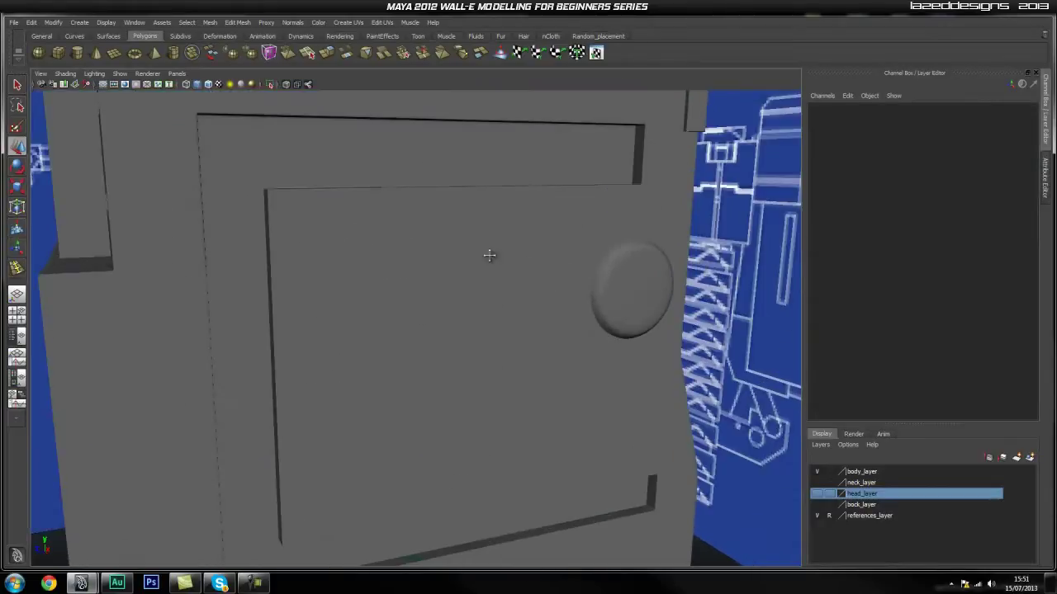
pyautogui.keyDown('alt'); pyautogui.moveTo(541, 305); pyautogui.dragTo(524, 399, button='middle'); pyautogui.keyUp('alt')
pyautogui.keyDown('alt'); pyautogui.moveTo(524, 399); pyautogui.dragTo(562, 387); pyautogui.keyUp('alt')
pyautogui.keyDown('alt'); pyautogui.moveTo(509, 333); pyautogui.dragTo(647, 465, button='middle'); pyautogui.keyUp('alt')
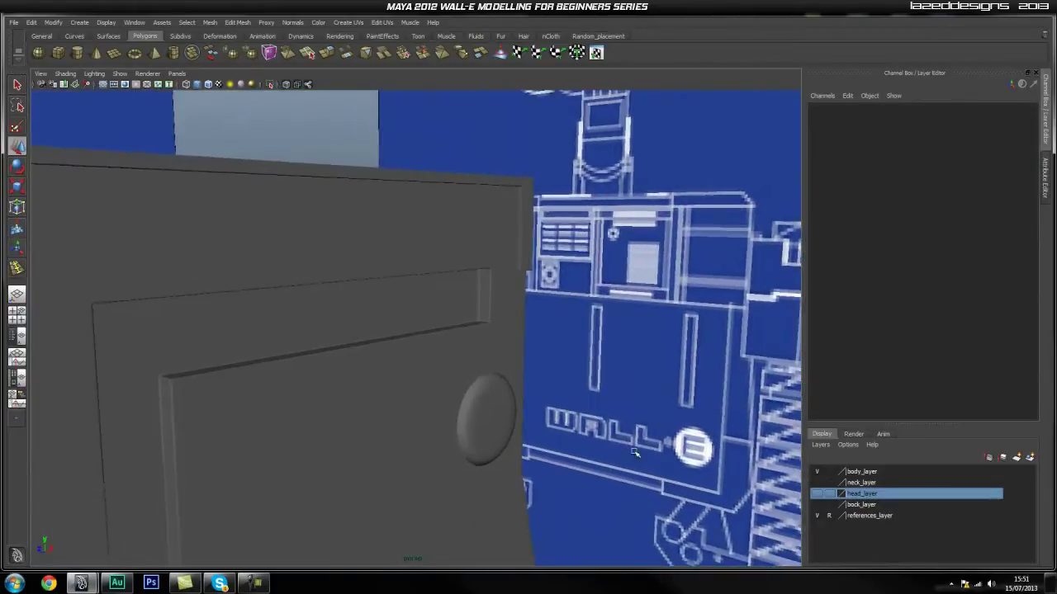
pyautogui.keyDown('alt'); pyautogui.moveTo(647, 465); pyautogui.dragTo(376, 322, button='right'); pyautogui.keyUp('alt')
pyautogui.keyDown('alt'); pyautogui.moveTo(376, 322); pyautogui.dragTo(497, 343); pyautogui.keyUp('alt')
# Make the body_main_top mesh live, framing its recessed panel in the side view.
pyautogui.click(479, 354)
pyautogui.press('space')
pyautogui.scroll(2, 369, 319)
pyautogui.keyDown('alt'); pyautogui.moveTo(369, 319); pyautogui.dragTo(515, 344, button='middle'); pyautogui.keyUp('alt')
pyautogui.keyDown('alt'); pyautogui.moveTo(514, 344); pyautogui.dragTo(416, 343, button='right'); pyautogui.keyUp('alt')
pyautogui.keyDown('alt'); pyautogui.moveTo(415, 343); pyautogui.dragTo(436, 344, button='middle'); pyautogui.keyUp('alt')
pyautogui.keyDown('alt'); pyautogui.moveTo(381, 348); pyautogui.dragTo(550, 352, button='right'); pyautogui.keyUp('alt')
pyautogui.keyDown('alt'); pyautogui.moveTo(551, 352); pyautogui.dragTo(576, 355, button='middle'); pyautogui.keyUp('alt')
pyautogui.press('space')
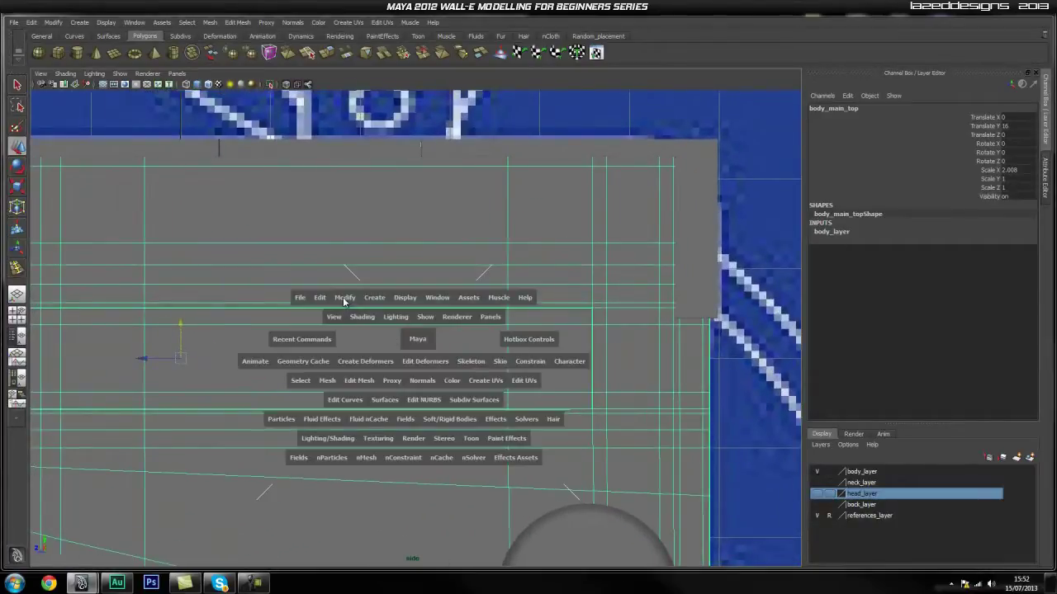
pyautogui.click(343, 299)
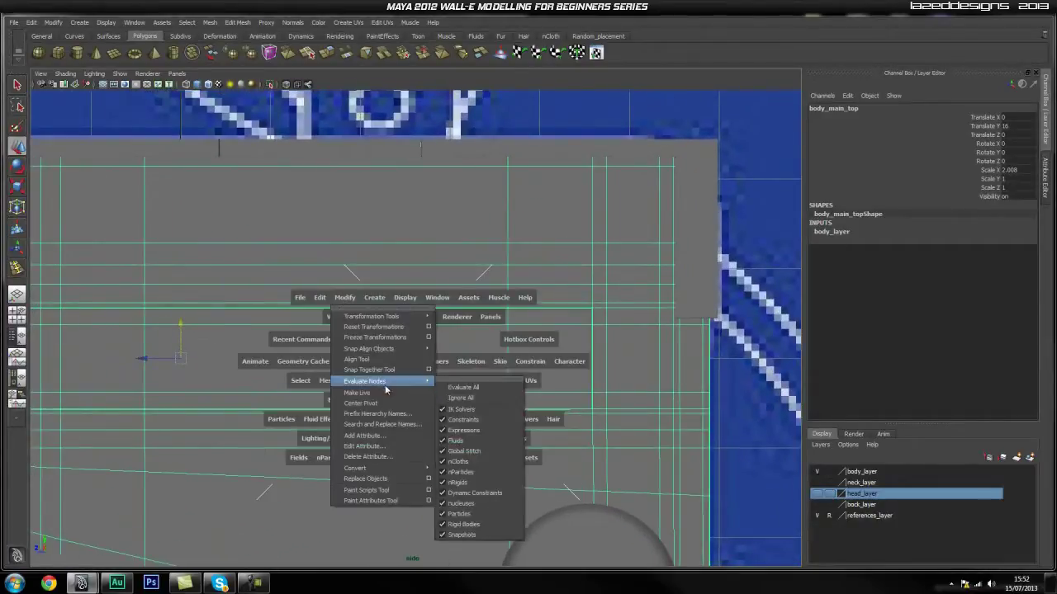
pyautogui.click(393, 395)
# Create a thin polygon cylinder on the live body surface, sized to fit inside the recessed side band near its end.
pyautogui.keyDown('alt'); pyautogui.moveTo(505, 386); pyautogui.dragTo(455, 372, button='middle'); pyautogui.keyUp('alt')
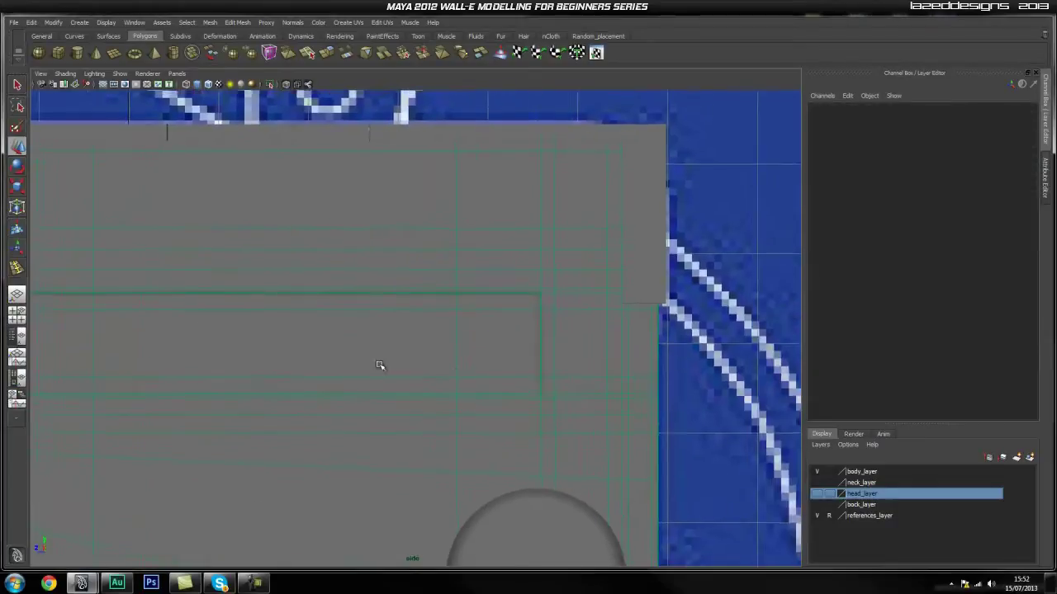
pyautogui.scroll(2, 452, 371)
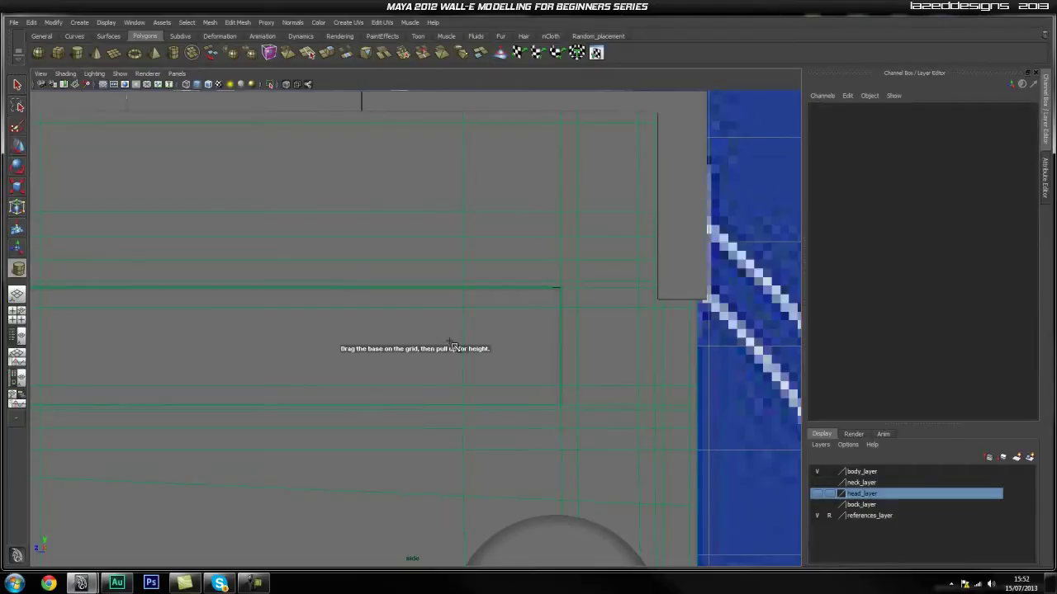
pyautogui.moveTo(447, 342); pyautogui.dragTo(458, 366)
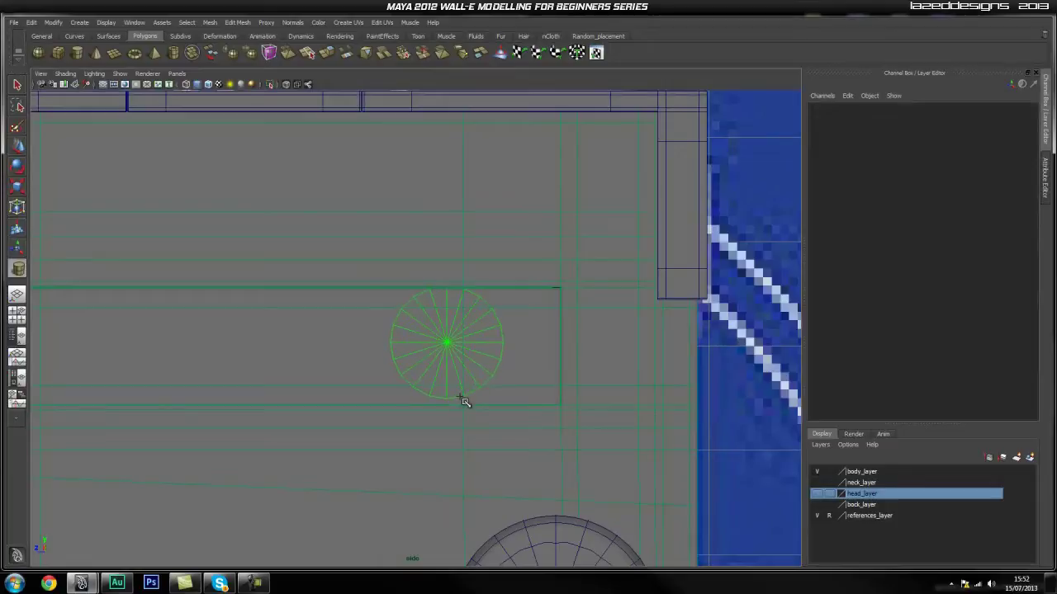
pyautogui.moveTo(471, 356); pyautogui.dragTo(467, 368)
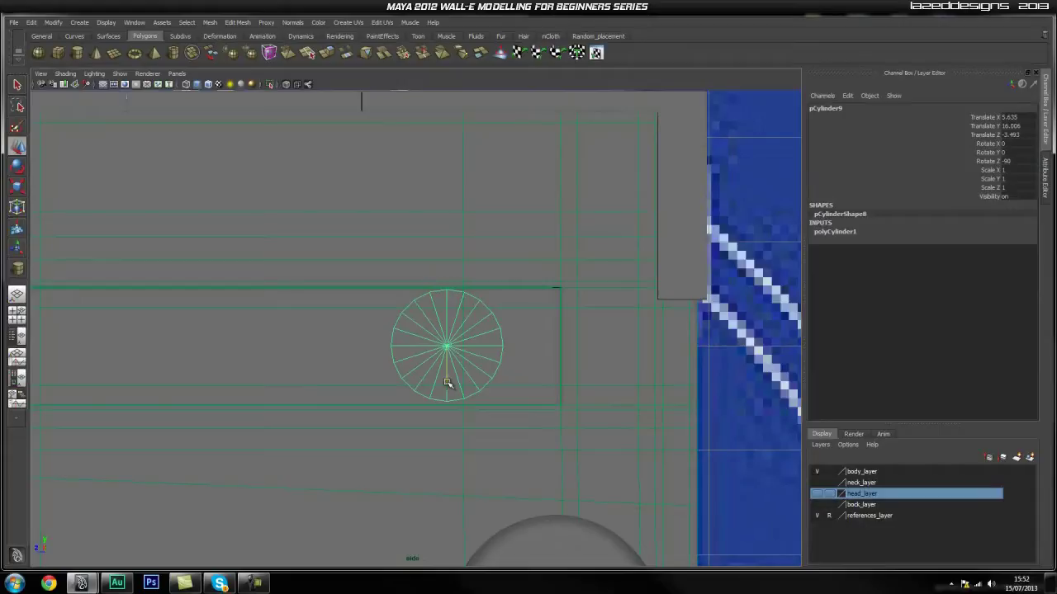
# Center the new cylinder vertically in the recessed band and shift it outward to Translate X 5.682.
pyautogui.press('space')
pyautogui.moveTo(450, 372); pyautogui.dragTo(450, 342)
pyautogui.keyDown('alt'); pyautogui.moveTo(402, 394); pyautogui.dragTo(457, 390); pyautogui.keyUp('alt')
pyautogui.keyDown('alt'); pyautogui.moveTo(259, 360); pyautogui.dragTo(369, 357); pyautogui.keyUp('alt')
pyautogui.keyDown('alt'); pyautogui.moveTo(250, 374); pyautogui.dragTo(490, 396, button='right'); pyautogui.keyUp('alt')
pyautogui.keyDown('alt'); pyautogui.moveTo(329, 365); pyautogui.dragTo(348, 358, button='middle'); pyautogui.keyUp('alt')
pyautogui.keyDown('alt'); pyautogui.moveTo(348, 357); pyautogui.dragTo(491, 371); pyautogui.keyUp('alt')
pyautogui.moveTo(415, 366)
pyautogui.mouseDown()
pyautogui.moveTo(426, 366)
pyautogui.moveTo(412, 365)
pyautogui.mouseUp()
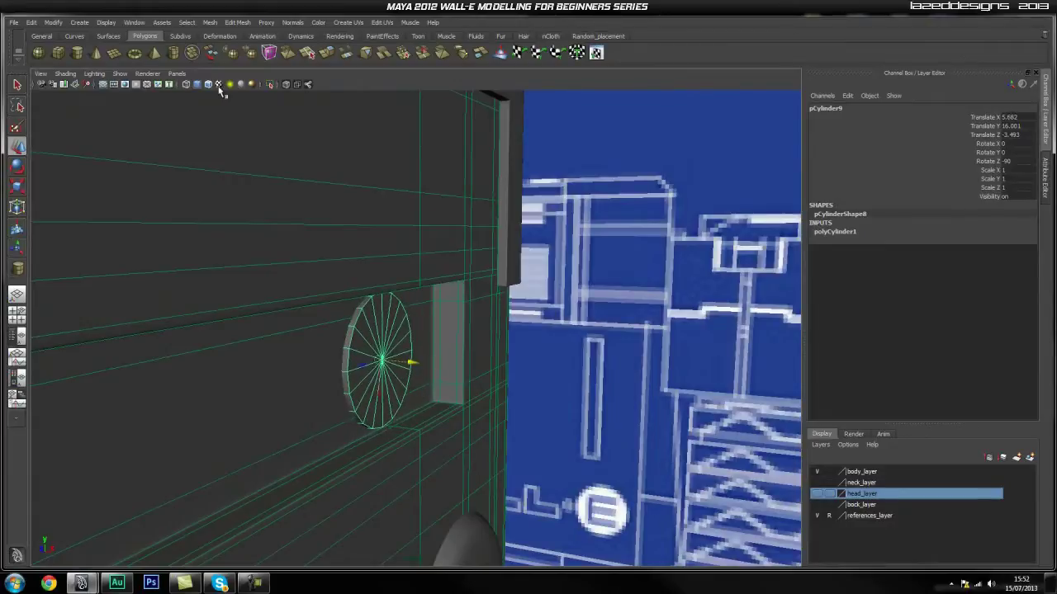
# Isolate the new cylinder and frame its round cap in the side view.
pyautogui.click(268, 85)
pyautogui.keyDown('alt'); pyautogui.moveTo(568, 320); pyautogui.dragTo(368, 356); pyautogui.keyUp('alt')
pyautogui.keyDown('alt'); pyautogui.moveTo(369, 356); pyautogui.dragTo(478, 355, button='right'); pyautogui.keyUp('alt')
pyautogui.keyDown('alt'); pyautogui.moveTo(479, 354); pyautogui.dragTo(439, 347, button='middle'); pyautogui.keyUp('alt')
pyautogui.press('space')
pyautogui.moveTo(436, 347); pyautogui.dragTo(497, 342)
pyautogui.keyDown('alt'); pyautogui.moveTo(403, 363); pyautogui.dragTo(432, 365, button='right'); pyautogui.keyUp('alt')
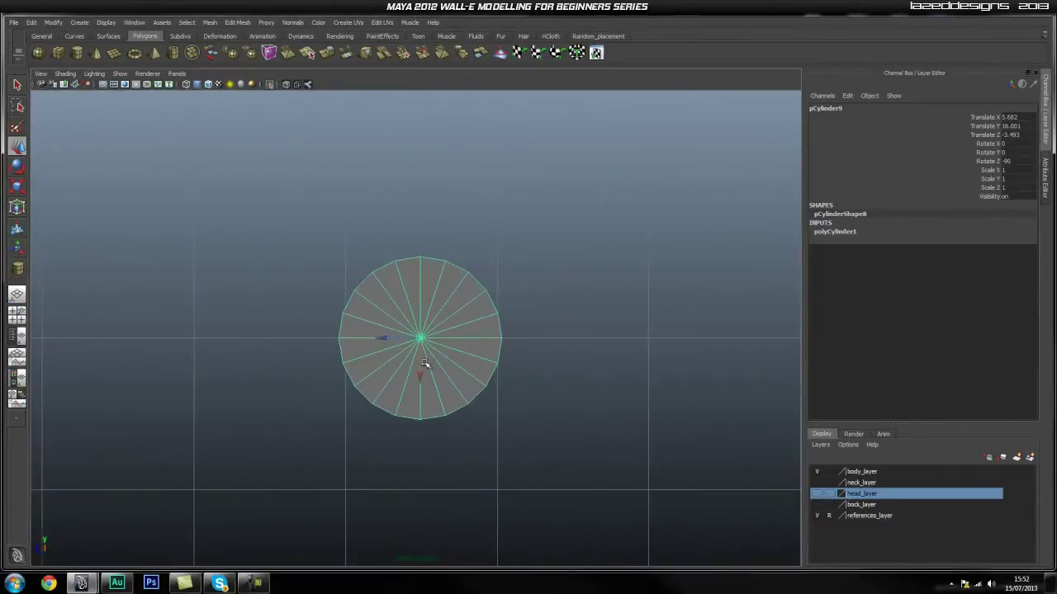
pyautogui.keyDown('alt'); pyautogui.moveTo(427, 323); pyautogui.dragTo(422, 340, button='middle'); pyautogui.keyUp('alt')
# Select all the outer cap faces of the isolated cylinder and bring the rest of the model back into view.
pyautogui.moveTo(422, 340); pyautogui.dragTo(419, 376, button='right')
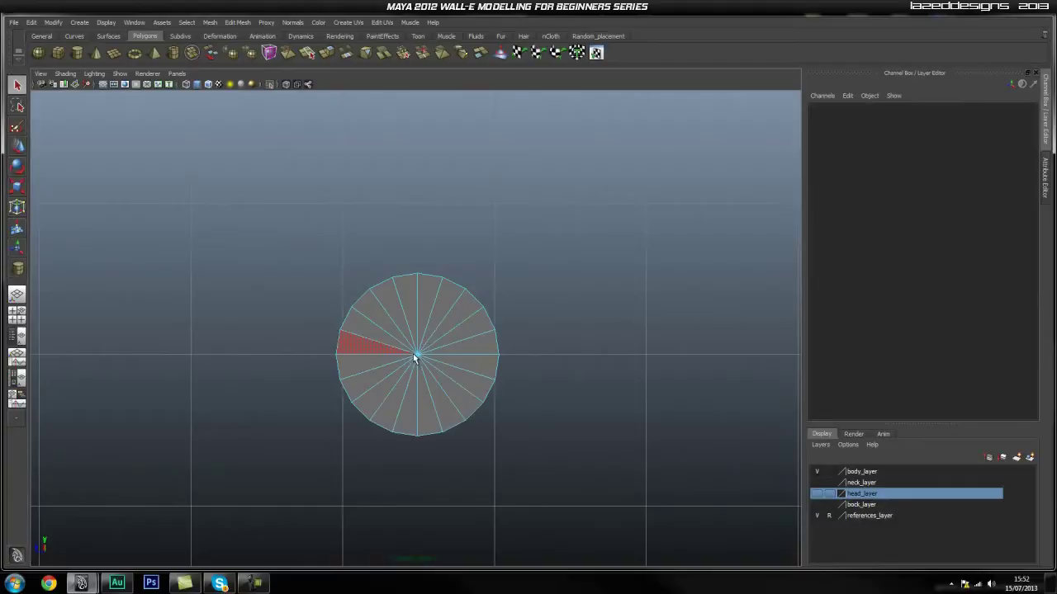
pyautogui.click(378, 321)
pyautogui.keyDown('shift'); pyautogui.click(393, 306); pyautogui.keyUp('shift')
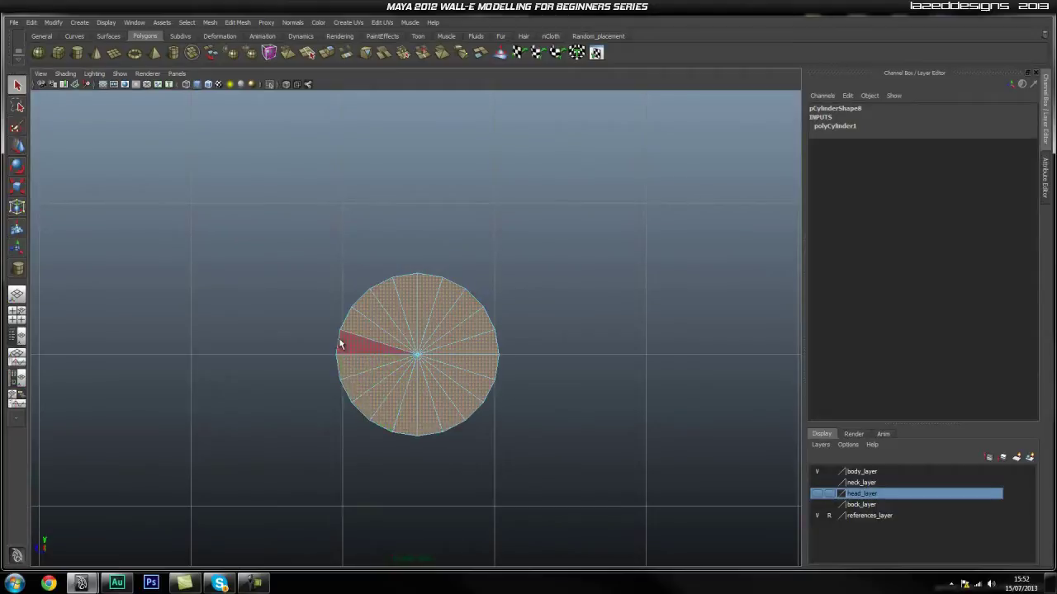
pyautogui.click(270, 84)
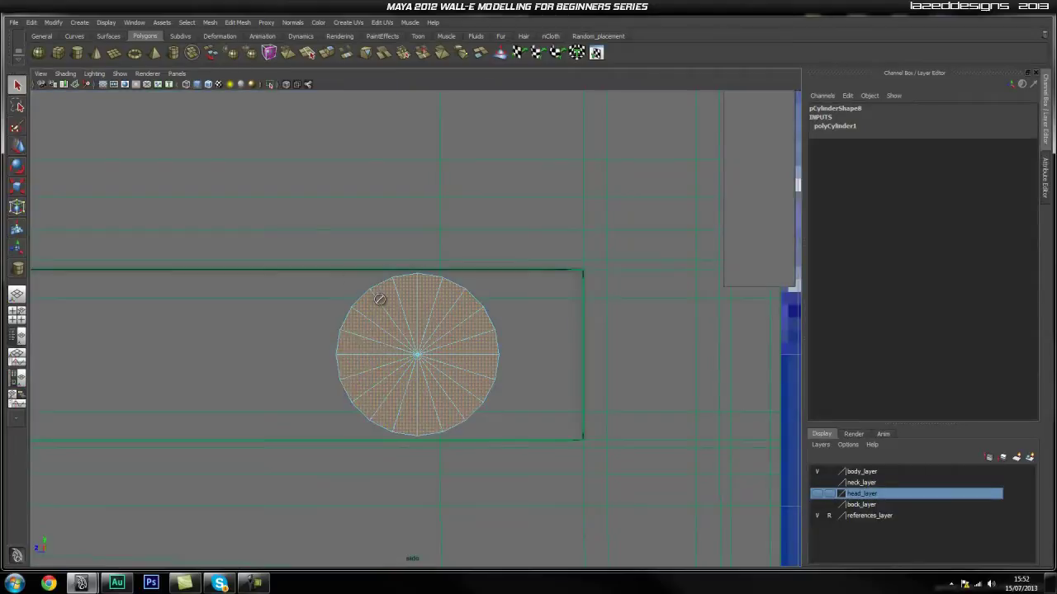
# In the perspective view, move the selected cap faces outward from the body to thicken the cylinder.
pyautogui.press('space')
pyautogui.moveTo(391, 314); pyautogui.dragTo(388, 289)
pyautogui.keyDown('alt'); pyautogui.moveTo(361, 354); pyautogui.dragTo(391, 358); pyautogui.keyUp('alt')
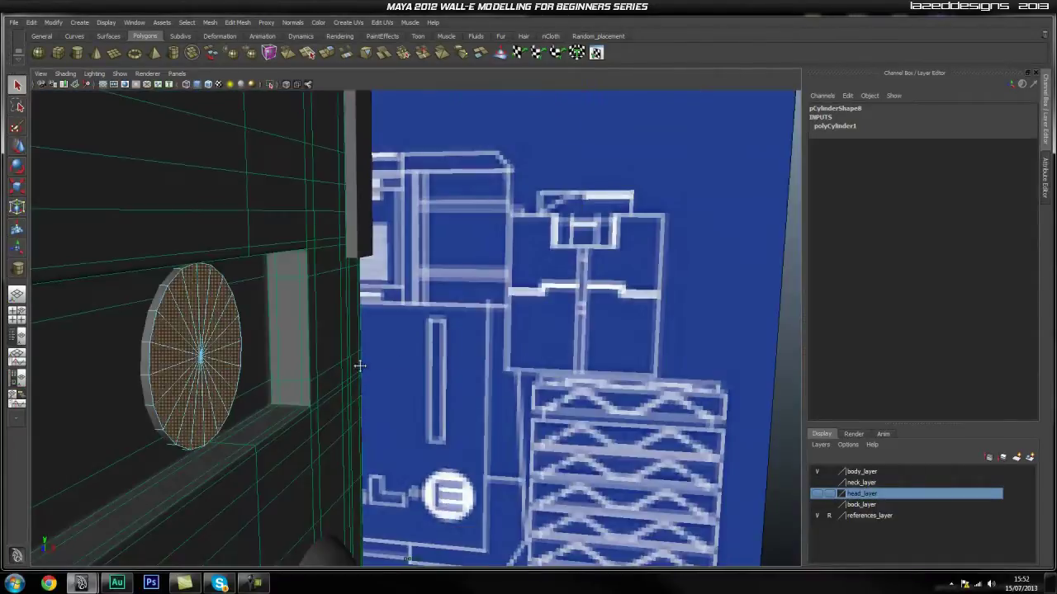
pyautogui.keyDown('alt'); pyautogui.moveTo(391, 358); pyautogui.dragTo(553, 316, button='middle'); pyautogui.keyUp('alt')
pyautogui.keyDown('alt'); pyautogui.moveTo(554, 317); pyautogui.dragTo(528, 322); pyautogui.keyUp('alt')
pyautogui.press('w')
pyautogui.moveTo(290, 346); pyautogui.dragTo(325, 348)
pyautogui.keyDown('alt'); pyautogui.moveTo(404, 355); pyautogui.dragTo(425, 352); pyautogui.keyUp('alt')
pyautogui.keyDown('alt'); pyautogui.moveTo(424, 352); pyautogui.dragTo(328, 379, button='right'); pyautogui.keyUp('alt')
pyautogui.keyDown('alt'); pyautogui.moveTo(328, 379); pyautogui.dragTo(383, 336); pyautogui.keyUp('alt')
pyautogui.keyDown('alt'); pyautogui.moveTo(382, 336); pyautogui.dragTo(403, 334, button='right'); pyautogui.keyUp('alt')
pyautogui.keyDown('alt'); pyautogui.moveTo(403, 335); pyautogui.dragTo(415, 334, button='middle'); pyautogui.keyUp('alt')
pyautogui.keyDown('alt'); pyautogui.moveTo(337, 451); pyautogui.dragTo(429, 363); pyautogui.keyUp('alt')
pyautogui.keyDown('alt'); pyautogui.moveTo(430, 363); pyautogui.dragTo(383, 395, button='middle'); pyautogui.keyUp('alt')
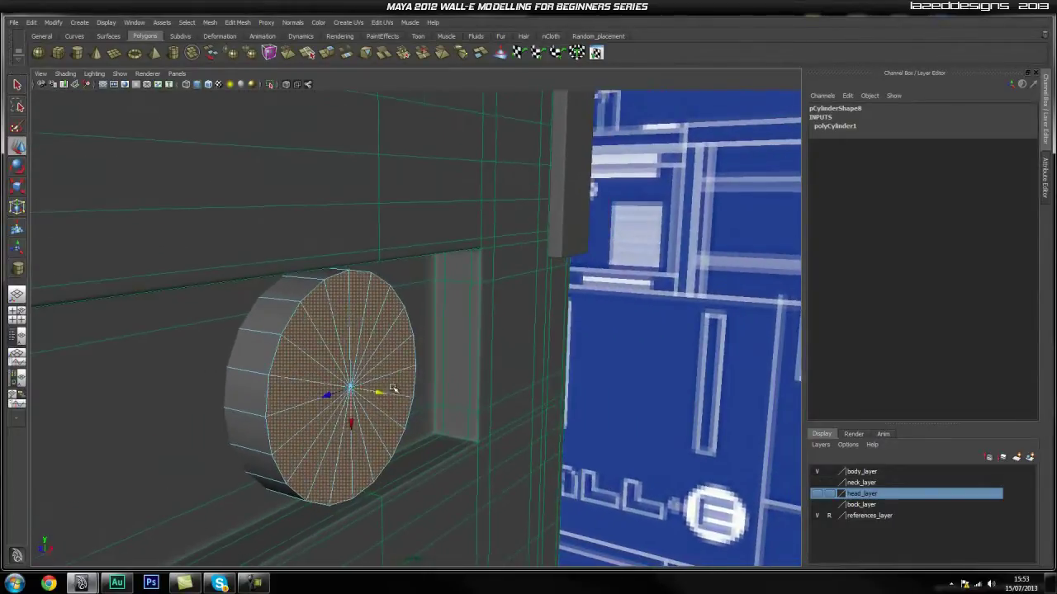
# Detach the Edit Mesh commands for quick access, then extrude the outer cap faces and scale them inward to leave a narrow rim.
pyautogui.click(239, 23)
pyautogui.click(251, 31)
pyautogui.click(237, 23)
pyautogui.click(243, 32)
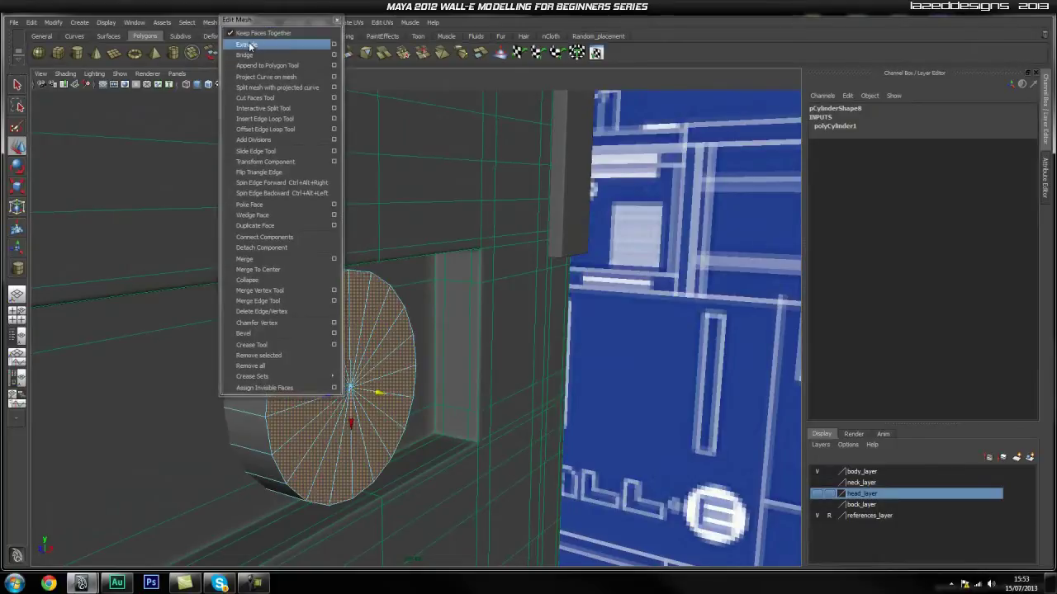
pyautogui.moveTo(257, 24); pyautogui.dragTo(639, 170)
pyautogui.keyDown('alt'); pyautogui.moveTo(431, 271); pyautogui.dragTo(464, 210, button='middle'); pyautogui.keyUp('alt')
pyautogui.click(644, 190)
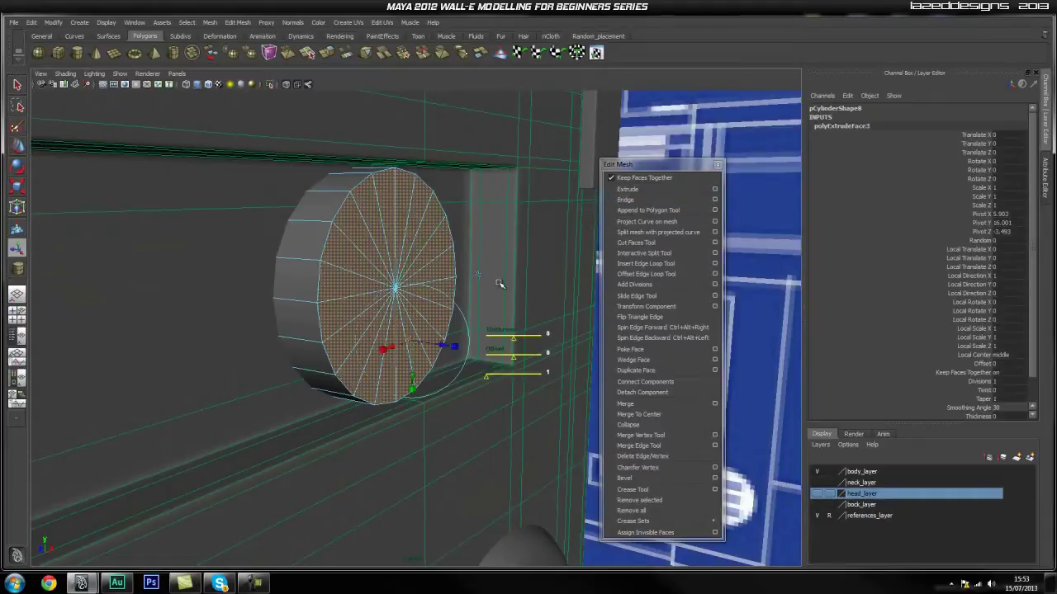
pyautogui.moveTo(397, 289); pyautogui.dragTo(378, 309)
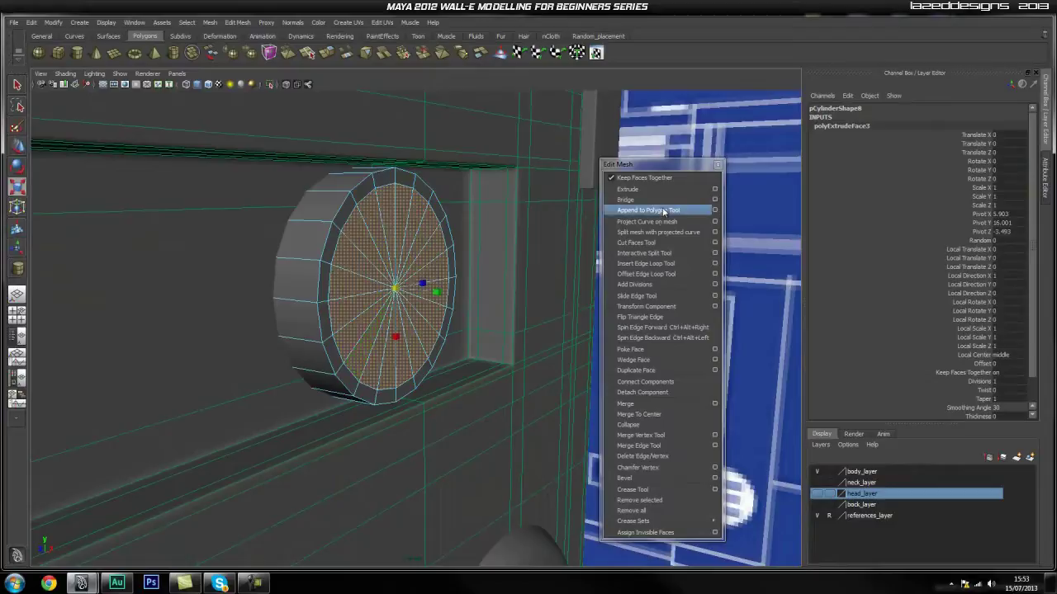
# Extrude the inset cap faces again and move them outward to form a raised step on the cylinder.
pyautogui.press('w')
pyautogui.moveTo(423, 290); pyautogui.dragTo(445, 304)
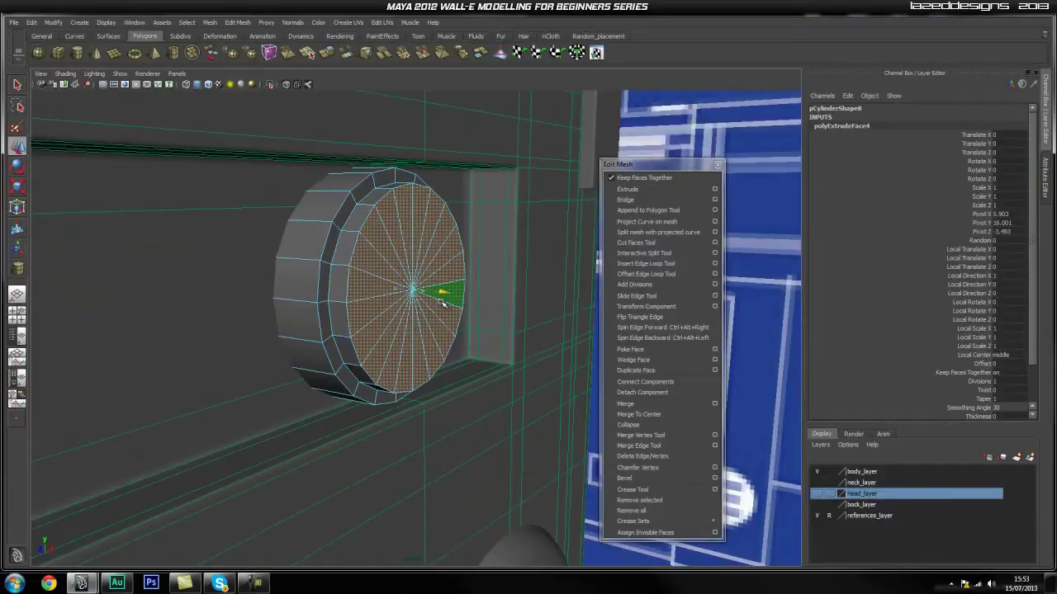
pyautogui.keyDown('alt'); pyautogui.moveTo(326, 351); pyautogui.dragTo(413, 362); pyautogui.keyUp('alt')
pyautogui.moveTo(479, 355); pyautogui.dragTo(478, 355)
# Examine the stepped shape of the whole cylinder inside the recessed side band in object mode.
pyautogui.moveTo(342, 340); pyautogui.dragTo(381, 326, button='right')
pyautogui.click(322, 347)
pyautogui.scroll(-2, 476, 414)
pyautogui.click(479, 402)
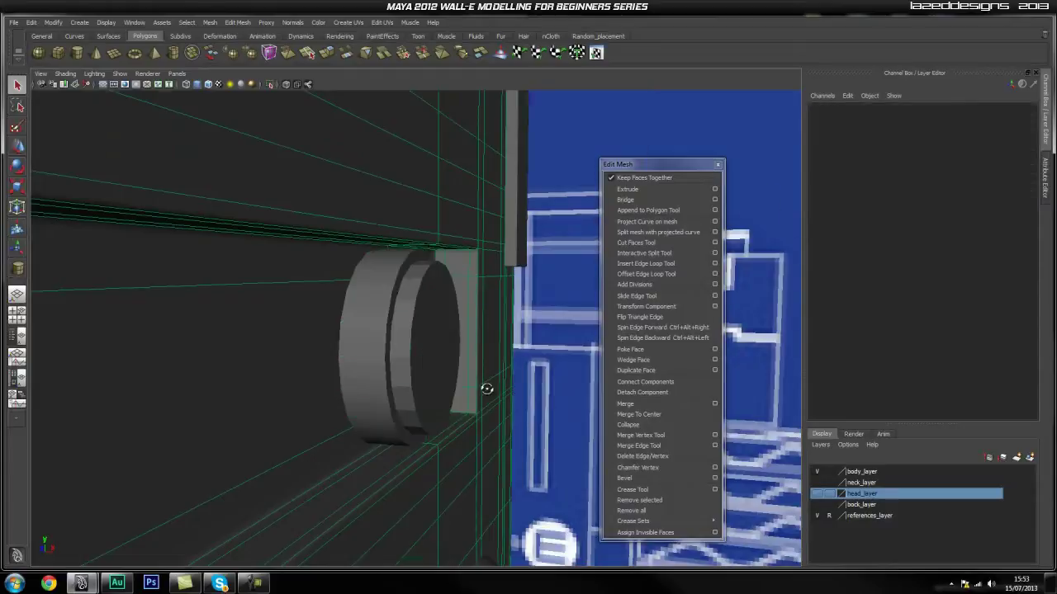
pyautogui.keyDown('alt'); pyautogui.moveTo(479, 402); pyautogui.dragTo(443, 383); pyautogui.keyUp('alt')
pyautogui.keyDown('alt'); pyautogui.moveTo(442, 385); pyautogui.dragTo(368, 389, button='middle'); pyautogui.keyUp('alt')
pyautogui.click(575, 379)
pyautogui.press('f')
pyautogui.keyDown('alt'); pyautogui.moveTo(430, 375); pyautogui.dragTo(313, 368); pyautogui.keyUp('alt')
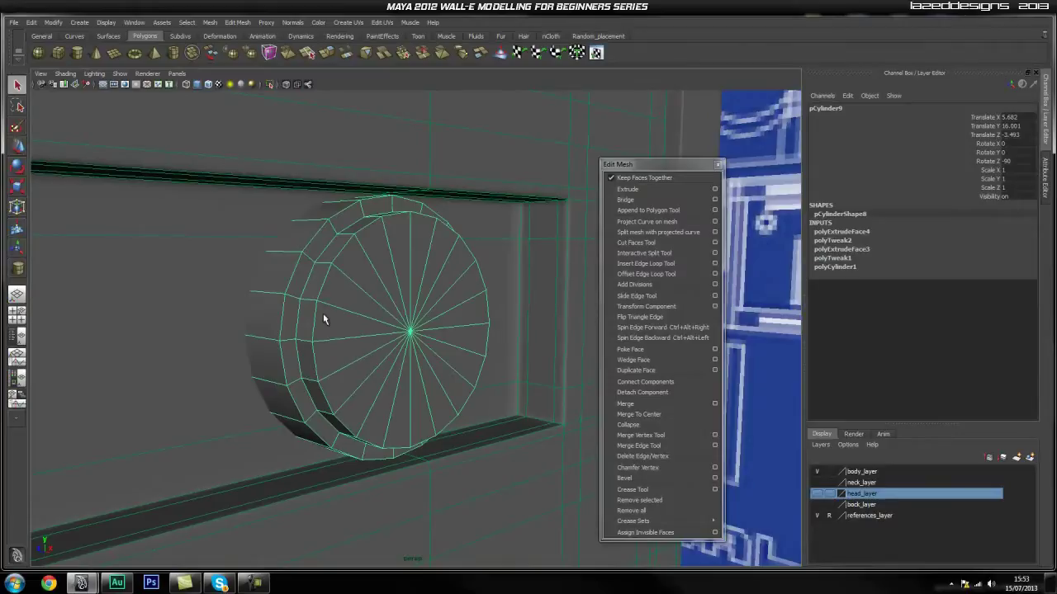
# Restore the raised cap's face selection, extrude the faces again and scale them slightly inward as a supporting edge.
pyautogui.hotkey('ctrl', 'z')
pyautogui.hotkey('ctrl', 'z')
pyautogui.hotkey('ctrl', 'z')
pyautogui.hotkey('ctrl', 'z')
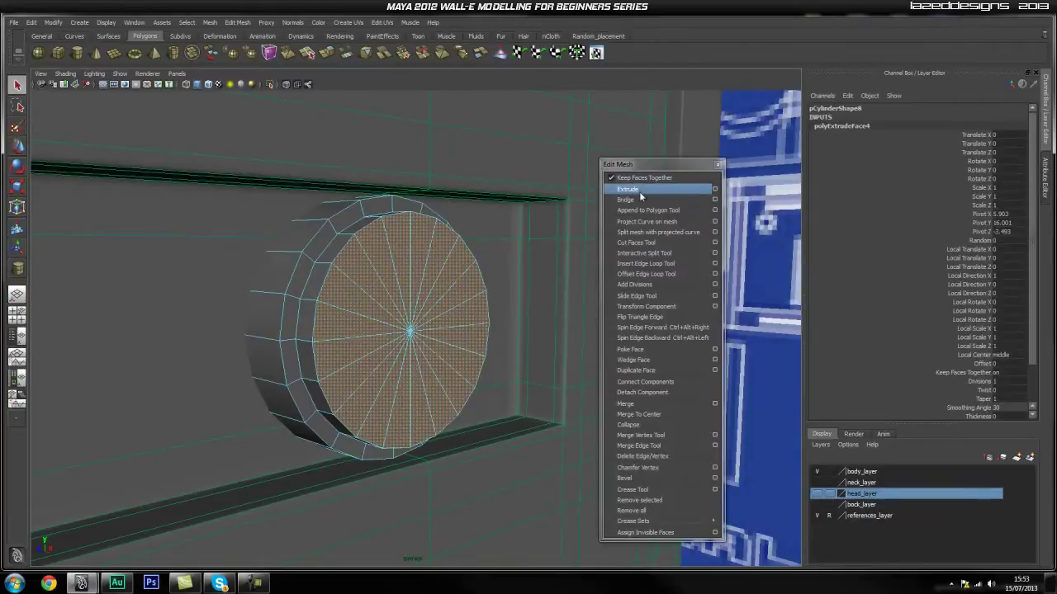
pyautogui.click(640, 195)
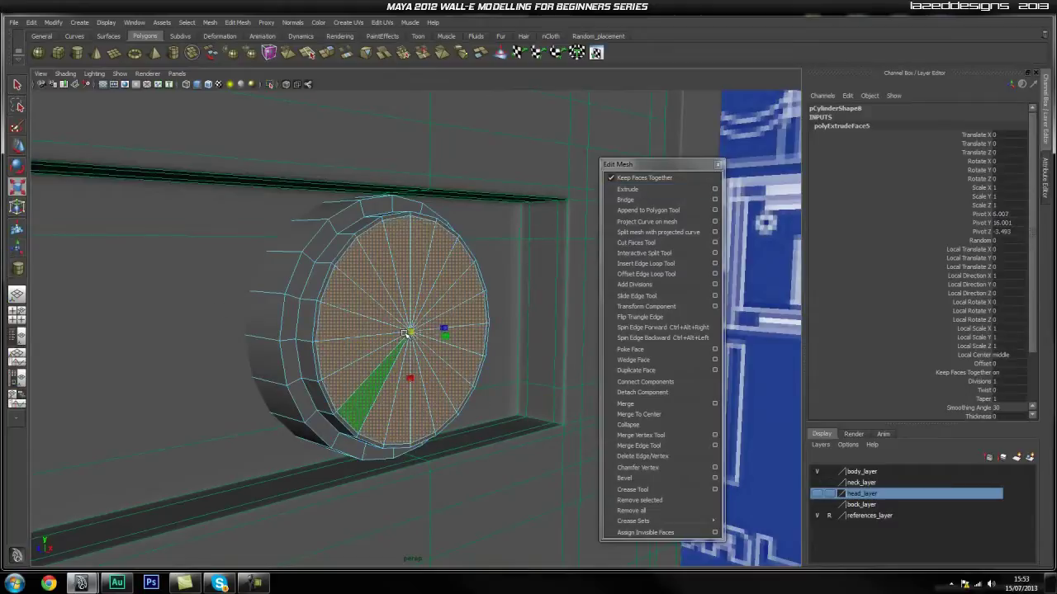
pyautogui.keyDown('alt'); pyautogui.moveTo(371, 344); pyautogui.dragTo(362, 364); pyautogui.keyUp('alt')
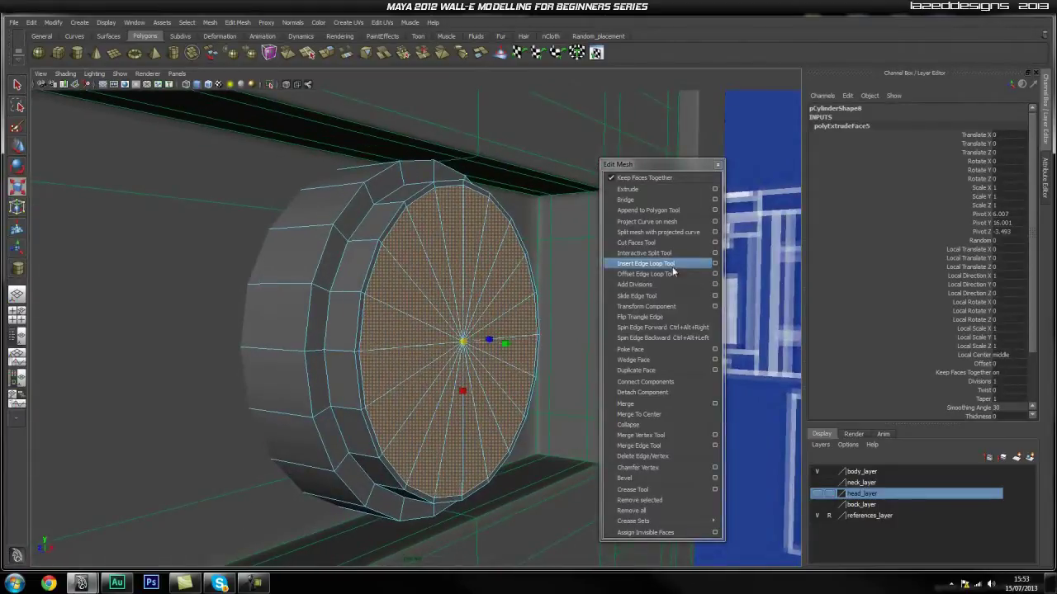
# Insert edge loops around the raised step's side wall, close to its outer edge and its base.
pyautogui.click(645, 263)
pyautogui.click(375, 244)
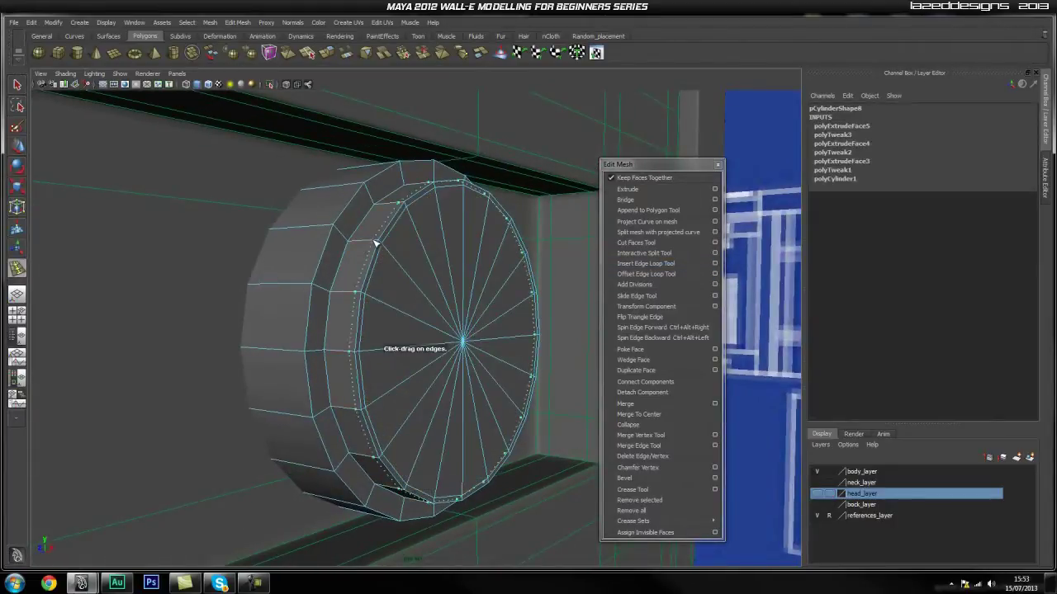
pyautogui.moveTo(372, 240); pyautogui.dragTo(356, 242)
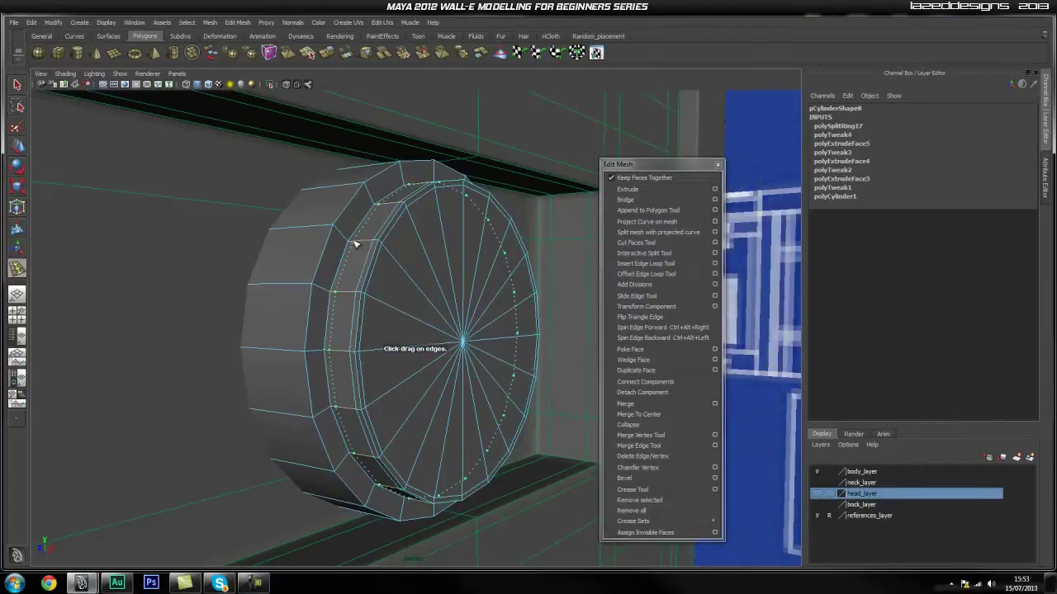
pyautogui.click(353, 242)
pyautogui.click(347, 241)
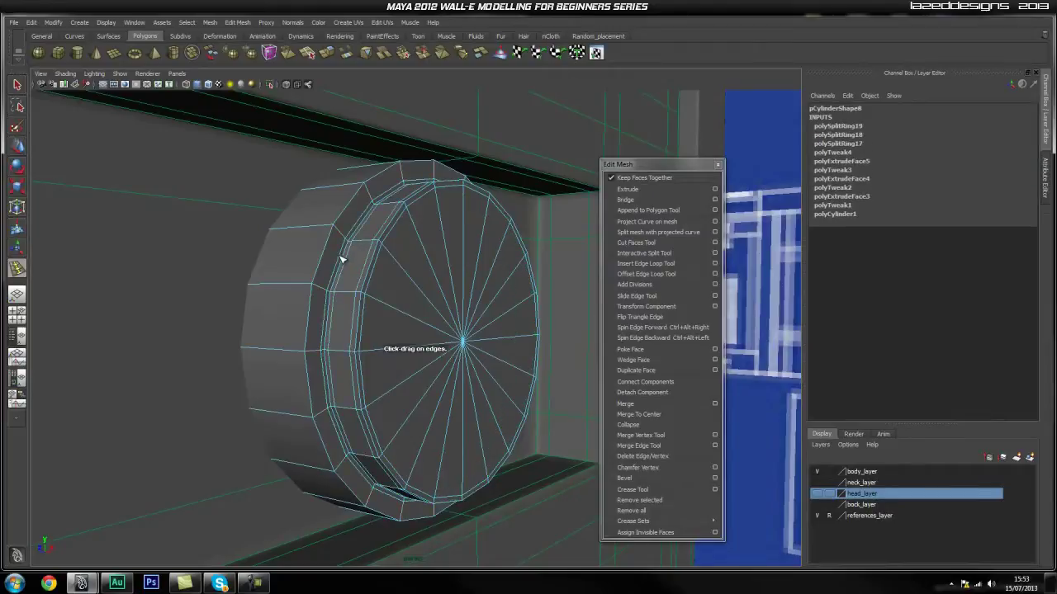
# Redo the last edge loop close to the step's base, and insert loops on both sides of the cylinder's outer rim edge.
pyautogui.scroll(5, 344, 292)
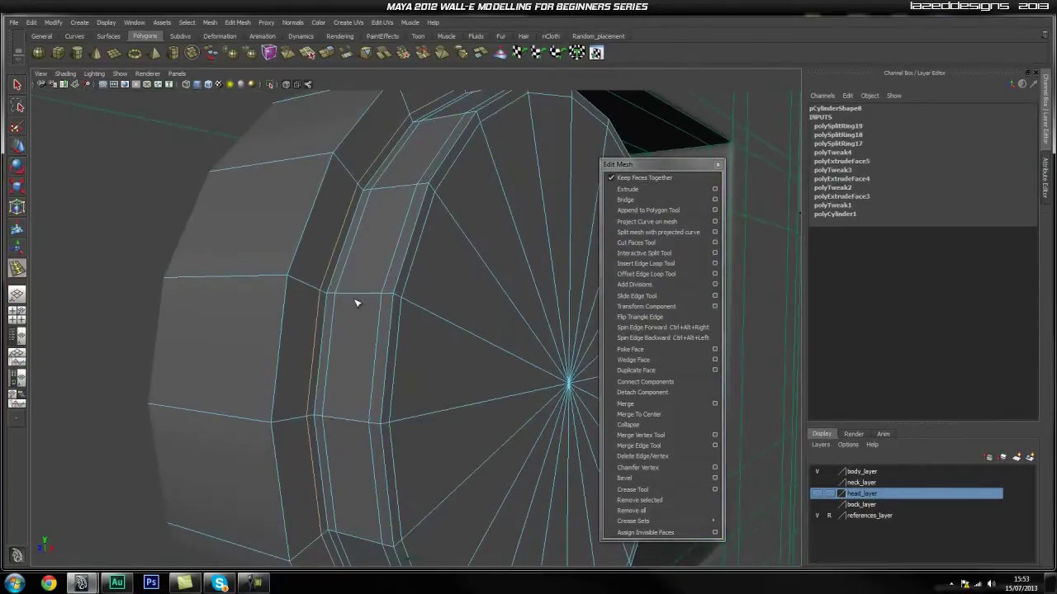
pyautogui.hotkey('ctrl', 'z')
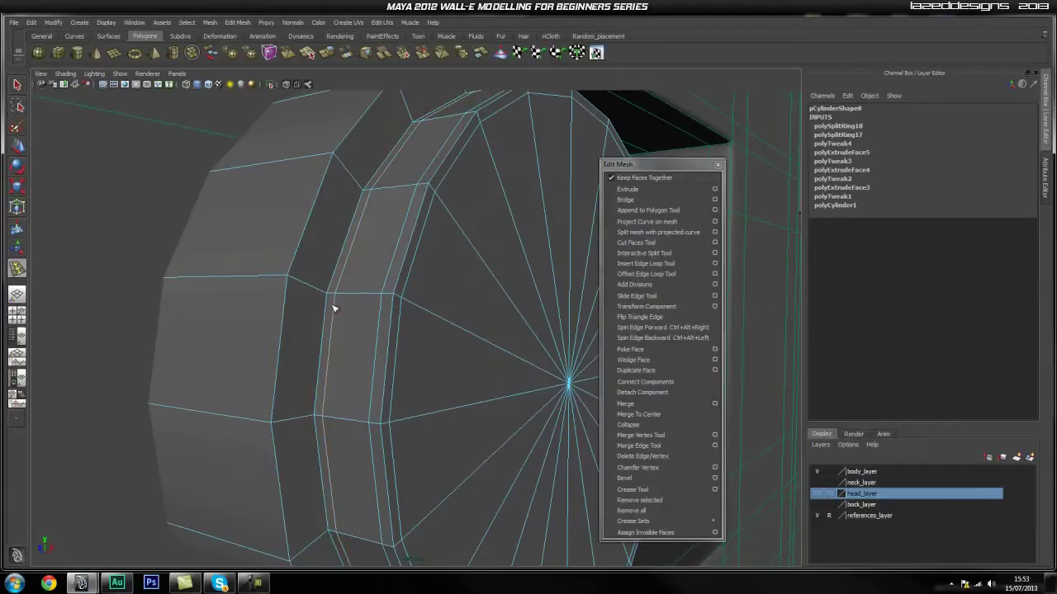
pyautogui.click(361, 189)
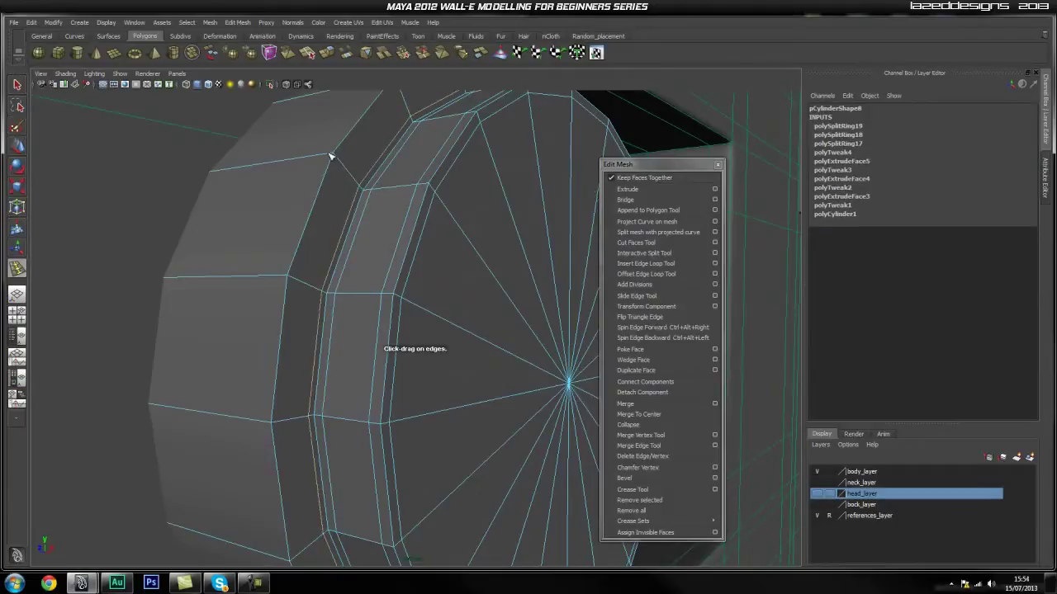
pyautogui.click(339, 162)
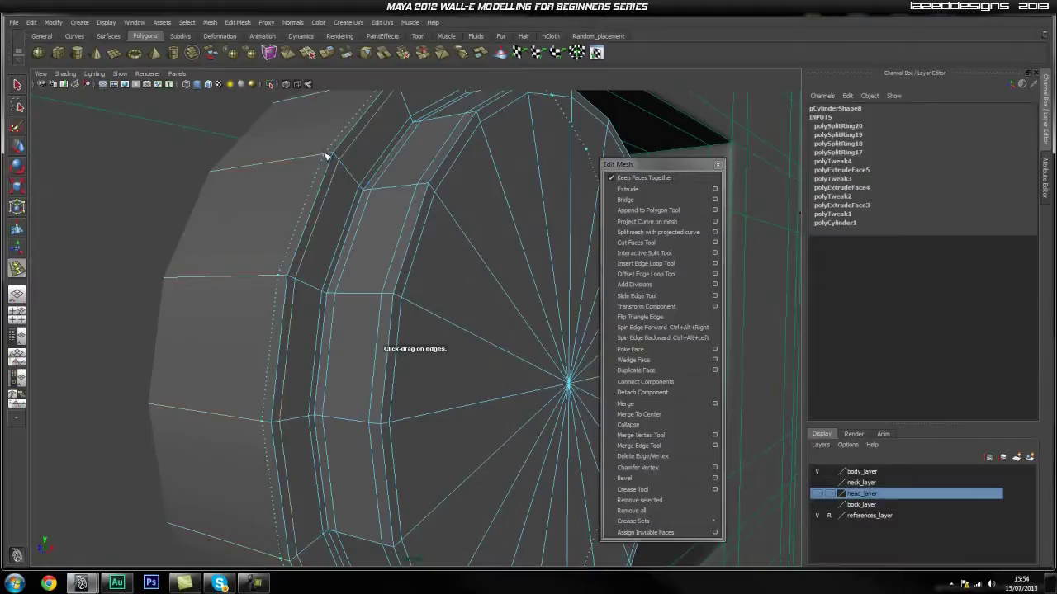
pyautogui.click(325, 154)
pyautogui.press('q')
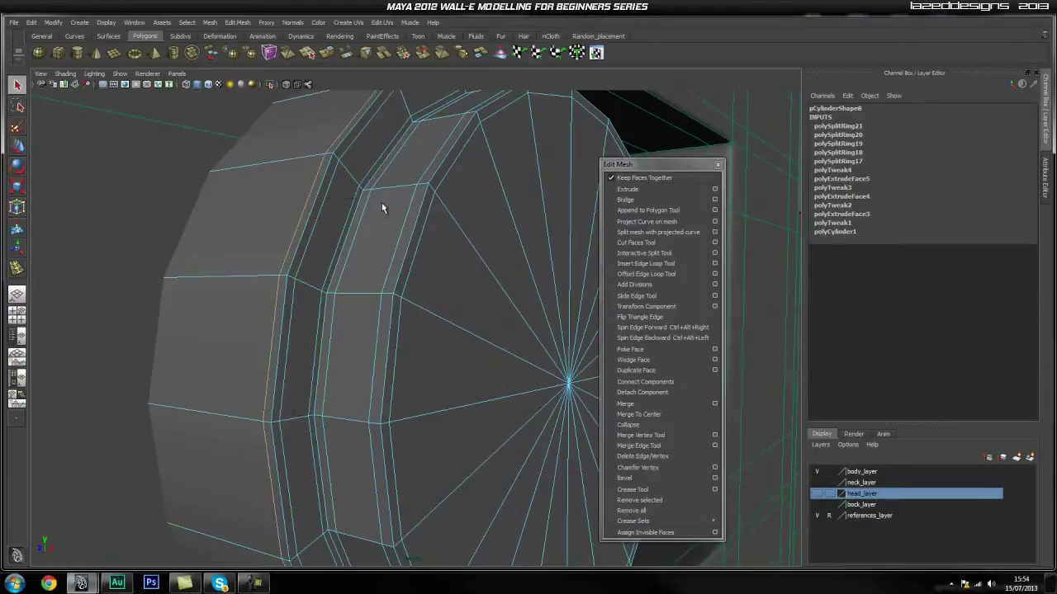
# Select the back cap faces of the cylinder, extrude them and scale them slightly inward.
pyautogui.press('F8')
pyautogui.keyDown('alt'); pyautogui.moveTo(285, 272); pyautogui.dragTo(387, 281); pyautogui.keyUp('alt')
pyautogui.press('f')
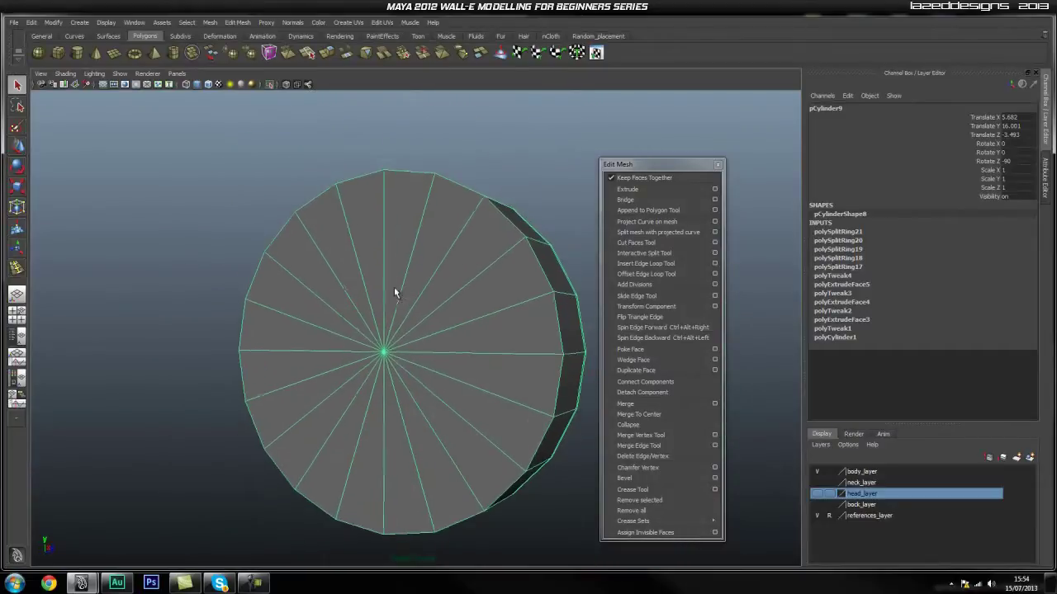
pyautogui.press('F11')
pyautogui.moveTo(495, 336)
pyautogui.mouseDown()
pyautogui.moveTo(483, 290)
pyautogui.moveTo(425, 224)
pyautogui.moveTo(380, 219)
pyautogui.moveTo(313, 235)
pyautogui.moveTo(283, 266)
pyautogui.moveTo(262, 330)
pyautogui.moveTo(266, 409)
pyautogui.moveTo(289, 439)
pyautogui.moveTo(351, 450)
pyautogui.moveTo(402, 439)
pyautogui.moveTo(449, 422)
pyautogui.moveTo(482, 367)
pyautogui.moveTo(529, 339)
pyautogui.mouseUp()
pyautogui.click(652, 188)
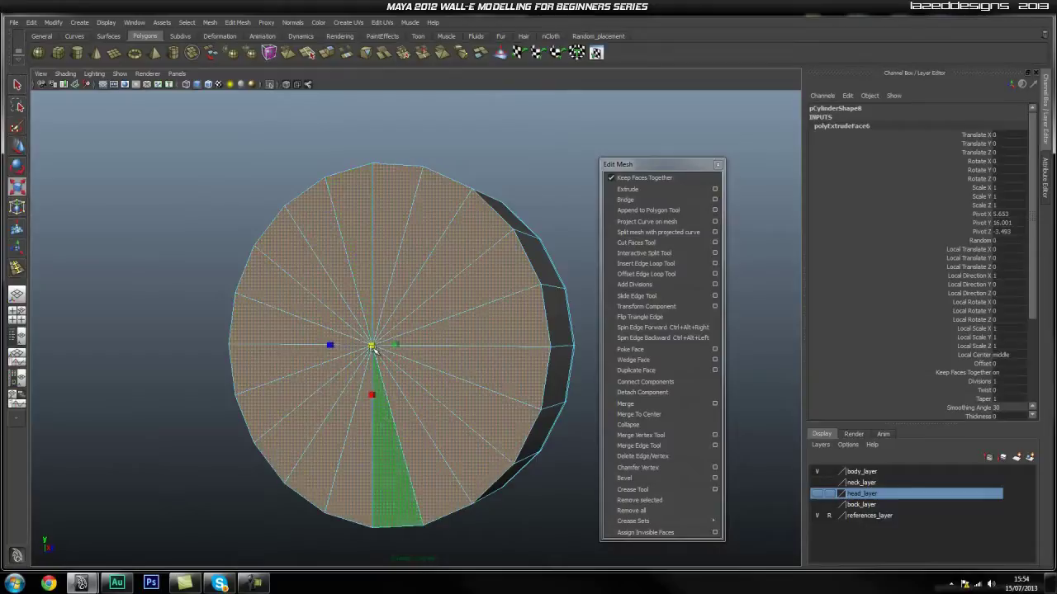
# Insert an edge loop around the cylinder's outer wall, close to its back edge, and return to object mode.
pyautogui.keyDown('alt'); pyautogui.moveTo(369, 350); pyautogui.dragTo(422, 363); pyautogui.keyUp('alt')
pyautogui.scroll(3, 537, 378)
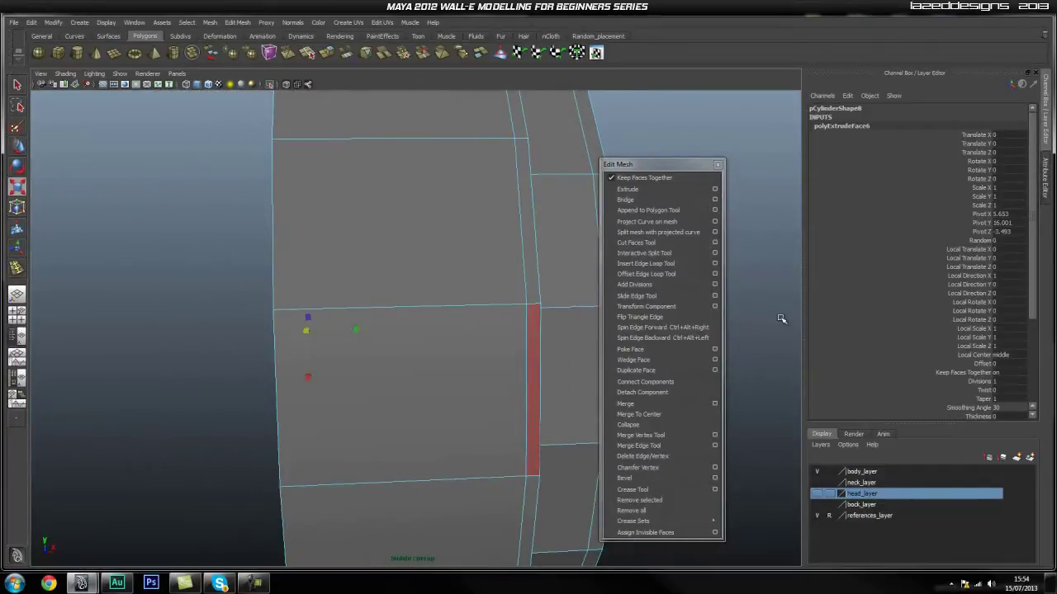
pyautogui.click(651, 264)
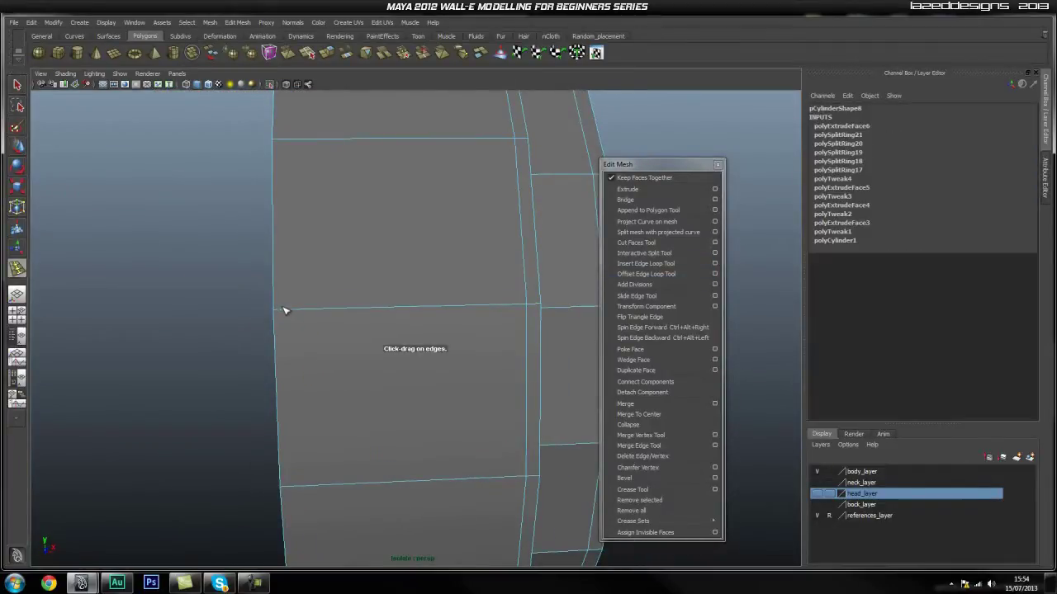
pyautogui.moveTo(283, 312); pyautogui.dragTo(368, 314)
pyautogui.press('q')
pyautogui.moveTo(369, 315); pyautogui.dragTo(427, 292, button='right')
pyautogui.scroll(-6, 410, 319)
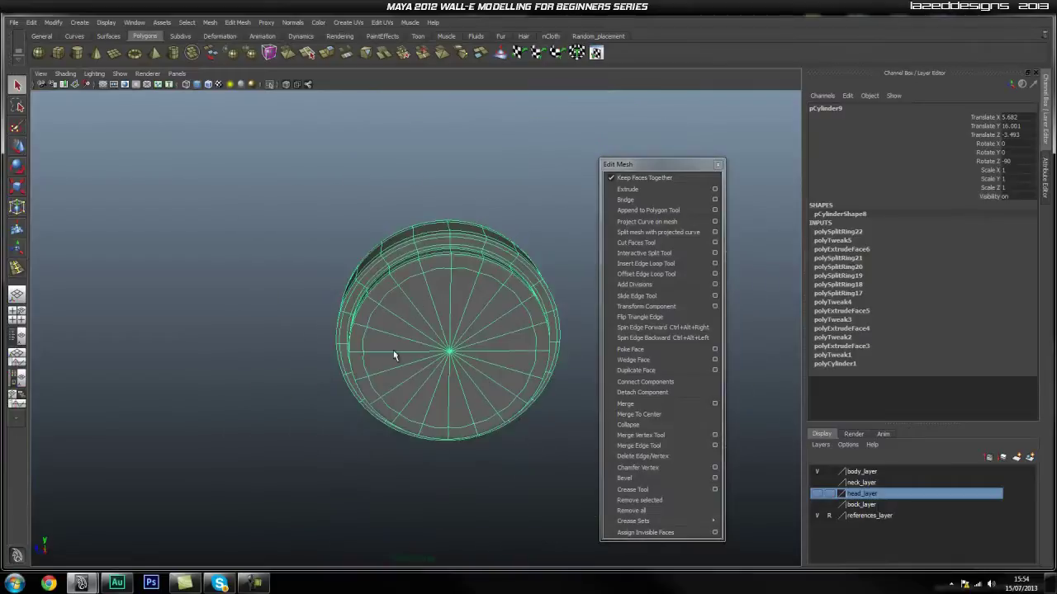
# End the cylinder's isolation to show the full model and make the body mesh no longer live.
pyautogui.click(481, 444)
pyautogui.keyDown('alt'); pyautogui.moveTo(481, 444); pyautogui.dragTo(346, 405); pyautogui.keyUp('alt')
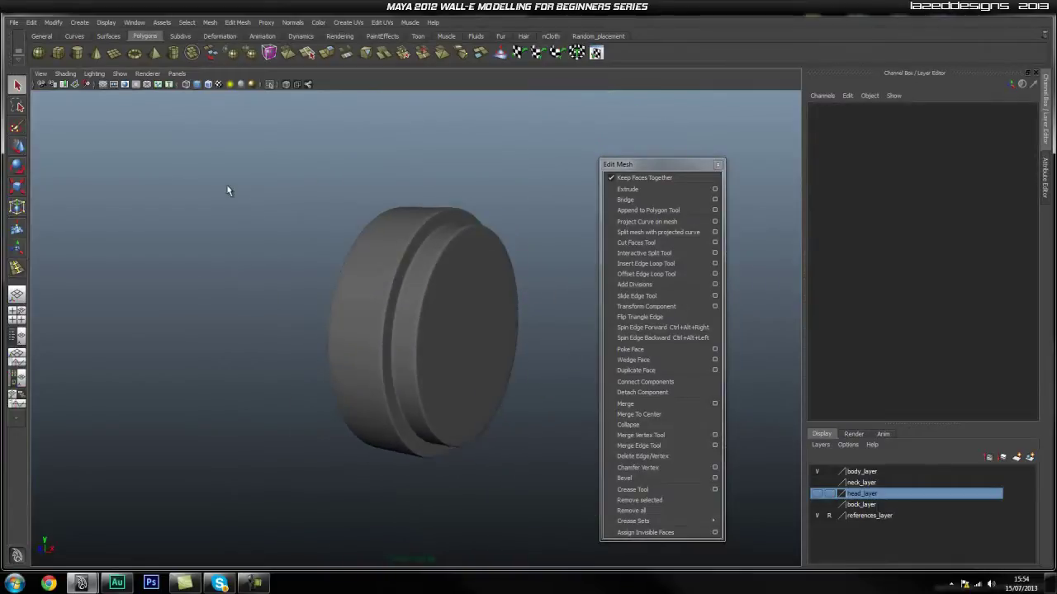
pyautogui.click(269, 84)
pyautogui.scroll(-2, 503, 237)
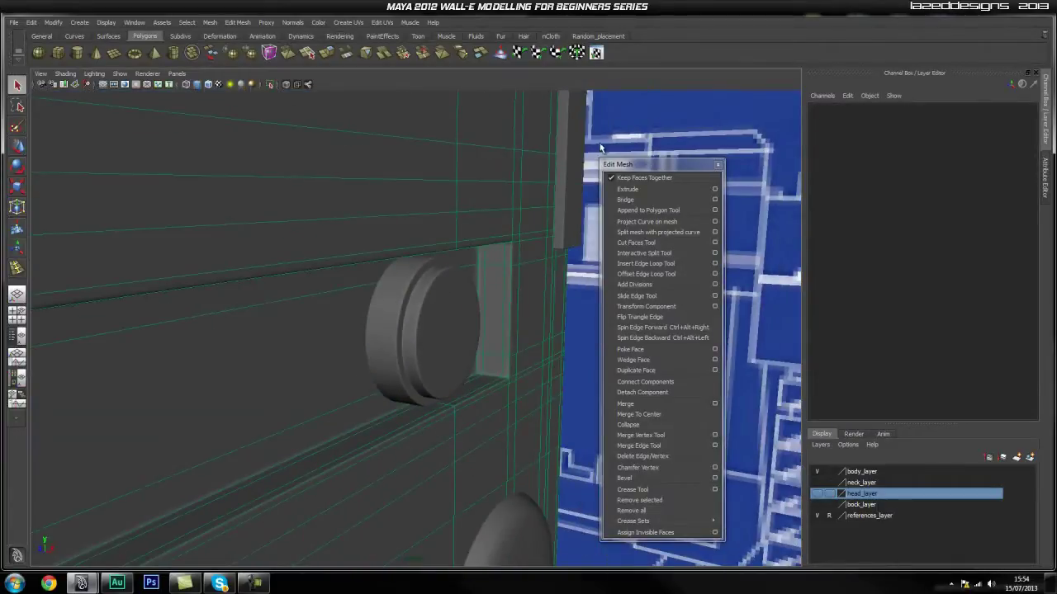
pyautogui.keyDown('alt'); pyautogui.moveTo(488, 225); pyautogui.dragTo(440, 253); pyautogui.keyUp('alt')
pyautogui.press('space')
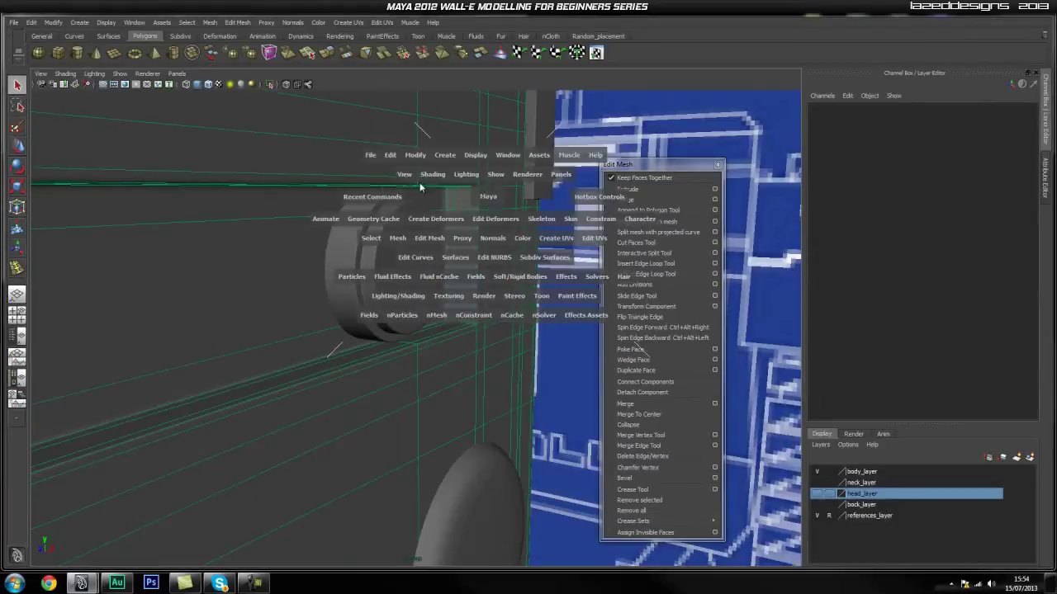
pyautogui.moveTo(416, 154); pyautogui.dragTo(451, 261)
# Shift the shoulder cylinder slightly along the recessed band to Translate Z -3.481.
pyautogui.click(393, 262)
pyautogui.press('w')
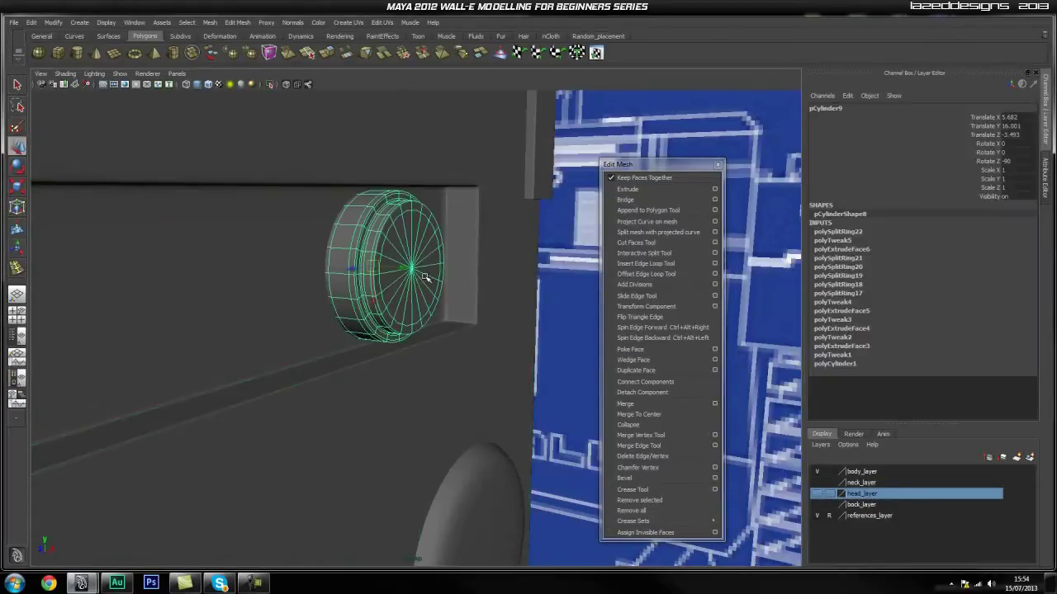
pyautogui.moveTo(354, 270); pyautogui.dragTo(350, 270)
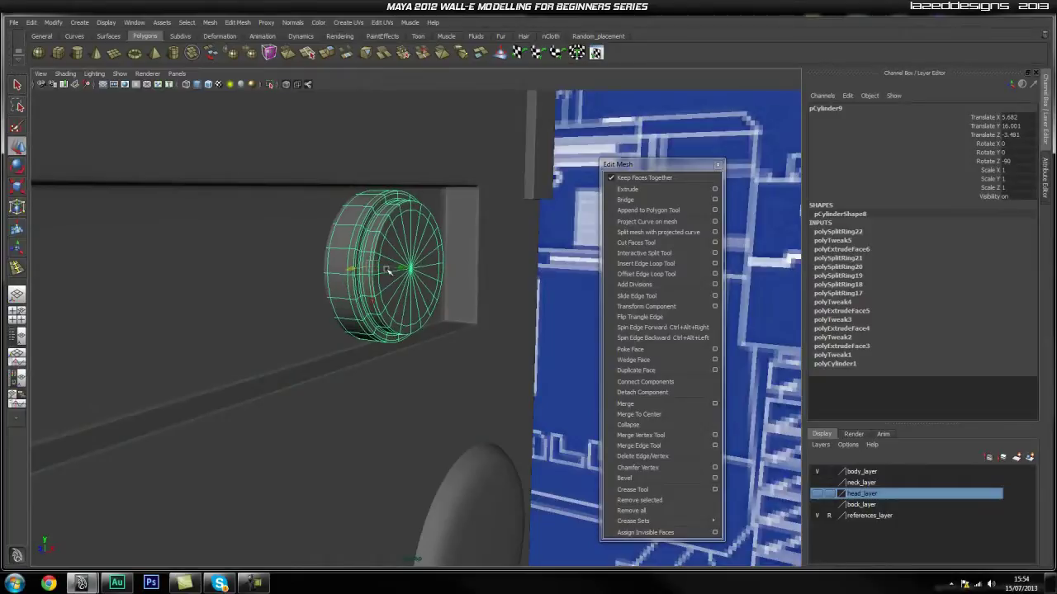
pyautogui.click(566, 239)
# Stretch the shoulder cylinder outward from the body in the front view to Scale Y 1.097, then return to the perspective view.
pyautogui.keyDown('alt'); pyautogui.moveTo(566, 239); pyautogui.dragTo(519, 259, button='right'); pyautogui.keyUp('alt')
pyautogui.keyDown('alt'); pyautogui.moveTo(519, 260); pyautogui.dragTo(327, 280); pyautogui.keyUp('alt')
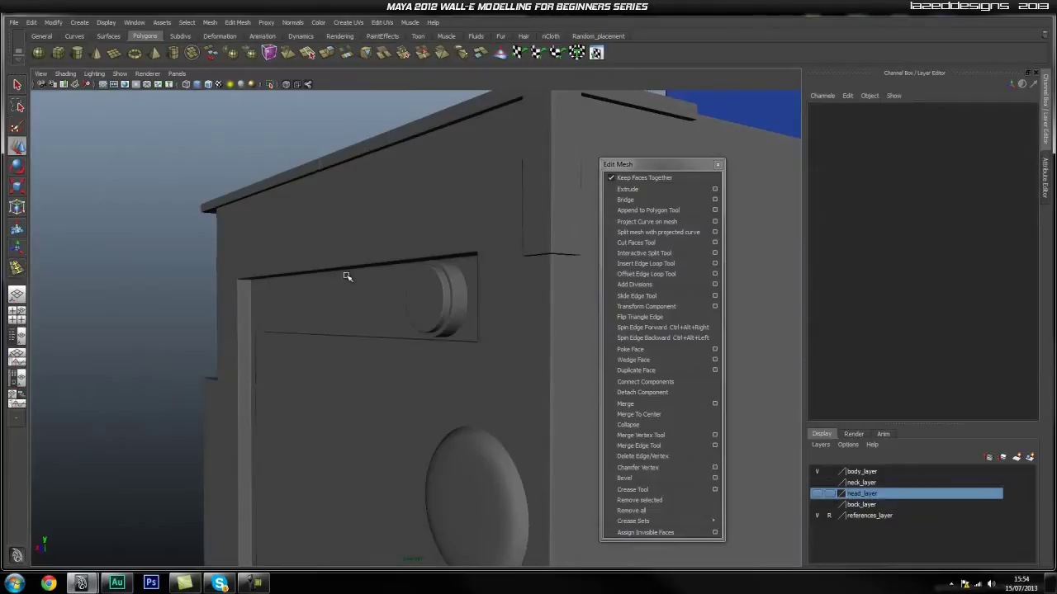
pyautogui.press('r')
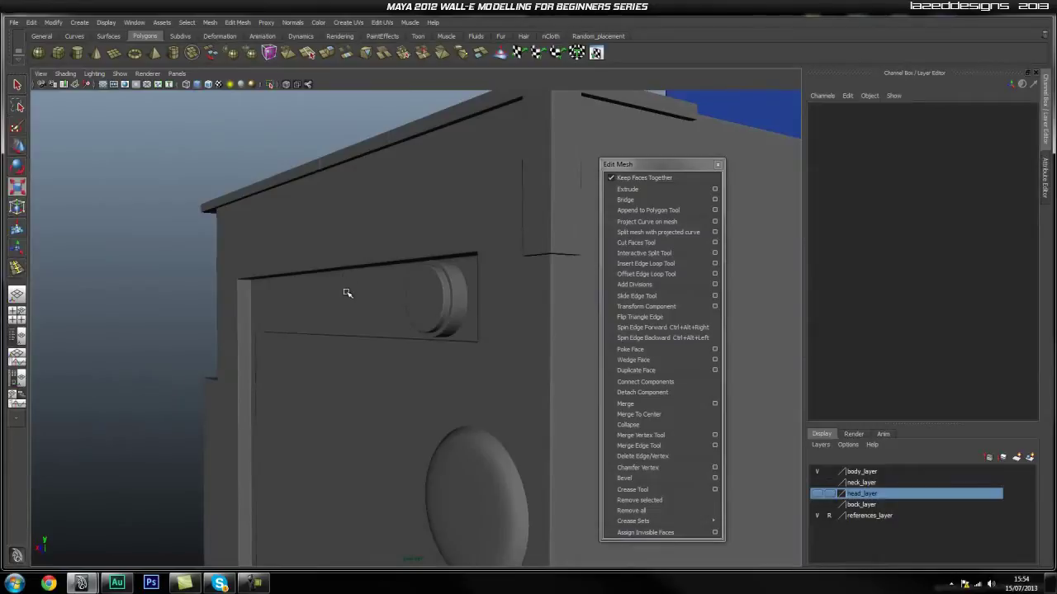
pyautogui.click(435, 315)
pyautogui.keyDown('alt'); pyautogui.moveTo(373, 376); pyautogui.dragTo(569, 367); pyautogui.keyUp('alt')
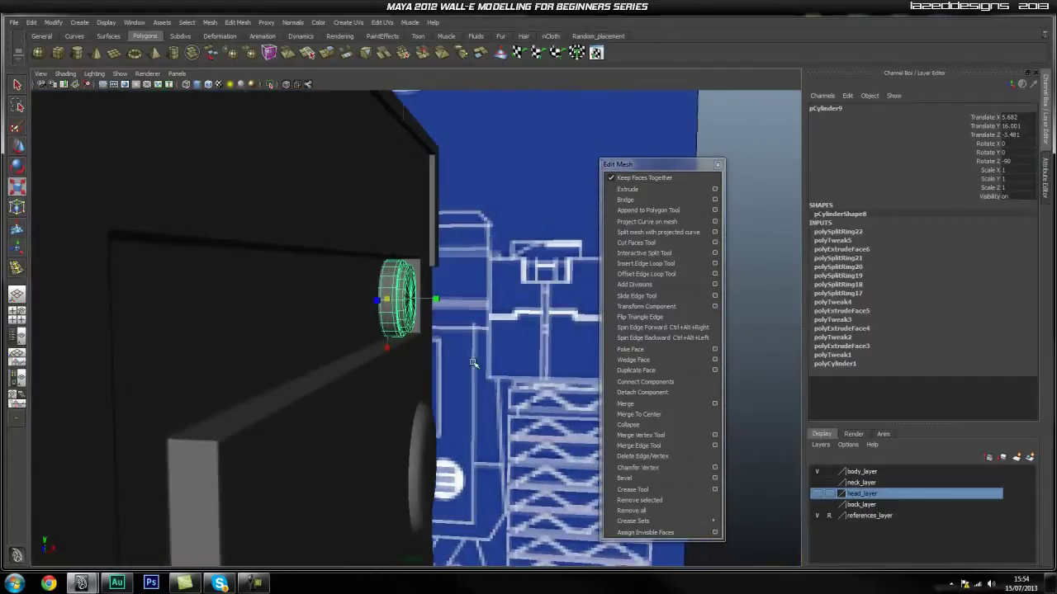
pyautogui.click(469, 360)
pyautogui.moveTo(387, 389)
pyautogui.keyDown('alt'); pyautogui.mouseDown()
pyautogui.moveTo(416, 368)
pyautogui.moveTo(366, 372)
pyautogui.moveTo(422, 364)
pyautogui.moveTo(395, 379)
pyautogui.mouseUp(); pyautogui.keyUp('alt')
pyautogui.press('space')
pyautogui.keyDown('alt'); pyautogui.moveTo(395, 379); pyautogui.dragTo(324, 384, button='right'); pyautogui.keyUp('alt')
pyautogui.scroll(10, 325, 384)
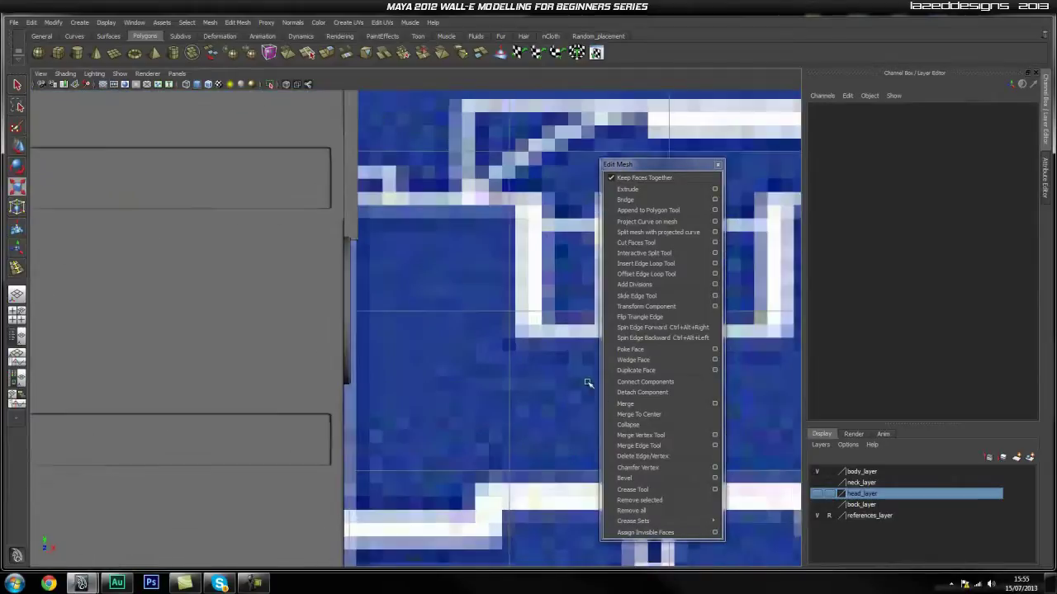
pyautogui.moveTo(352, 342)
pyautogui.keyDown('alt'); pyautogui.mouseDown(button='middle')
pyautogui.moveTo(357, 371)
pyautogui.moveTo(354, 345)
pyautogui.mouseUp(button='middle'); pyautogui.keyUp('alt')
pyautogui.click(351, 358)
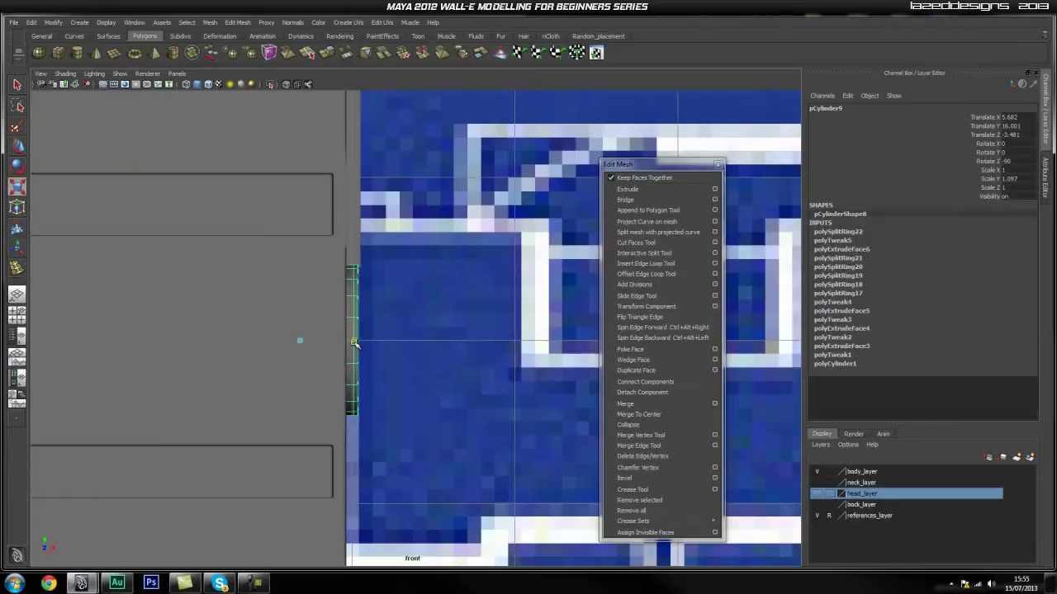
pyautogui.click(411, 344)
pyautogui.press('space')
pyautogui.moveTo(333, 346); pyautogui.dragTo(413, 396)
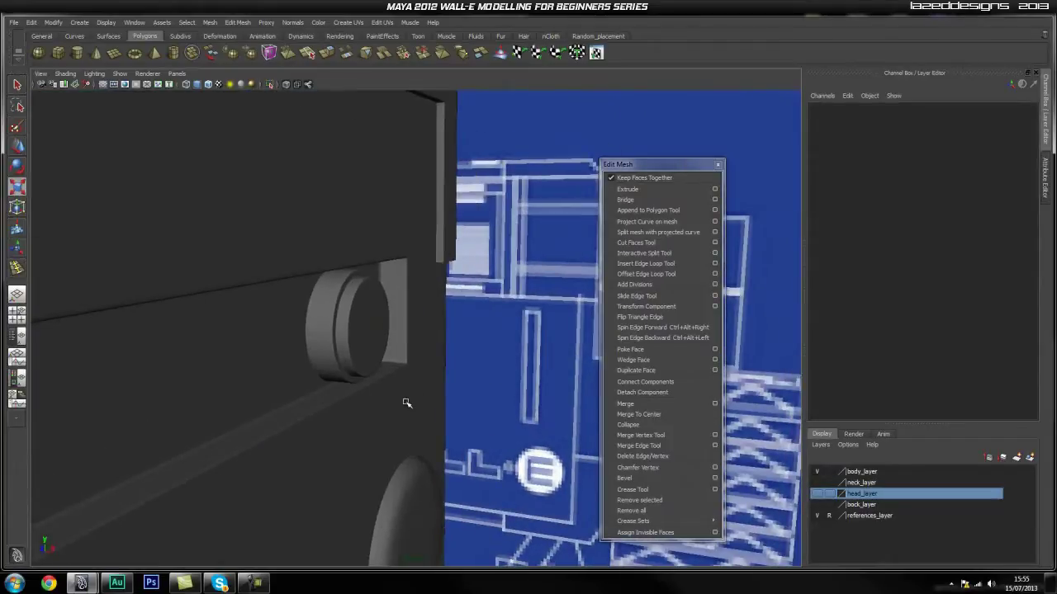
# Show neck_layer, duplicate the right neck cylinder and move the copy outward past the body's side to Translate X 8.731.
pyautogui.click(351, 305)
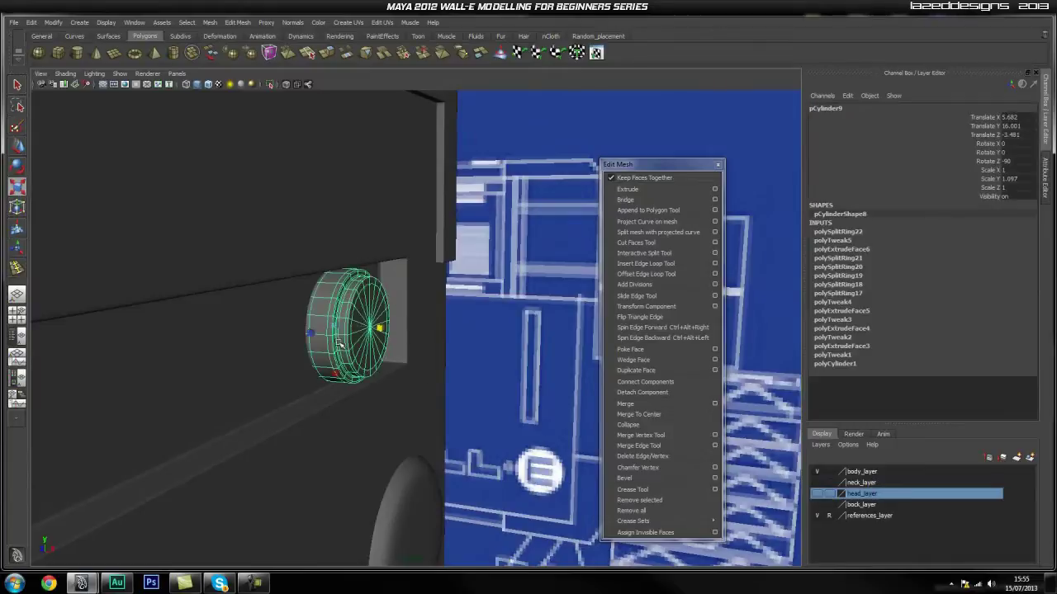
pyautogui.keyDown('alt'); pyautogui.moveTo(383, 420); pyautogui.dragTo(335, 399); pyautogui.keyUp('alt')
pyautogui.click(816, 483)
pyautogui.click(432, 401)
pyautogui.hotkey('ctrl', 'd')
pyautogui.press('w')
pyautogui.moveTo(213, 334); pyautogui.dragTo(619, 336)
pyautogui.keyDown('alt'); pyautogui.moveTo(445, 401); pyautogui.dragTo(348, 331); pyautogui.keyUp('alt')
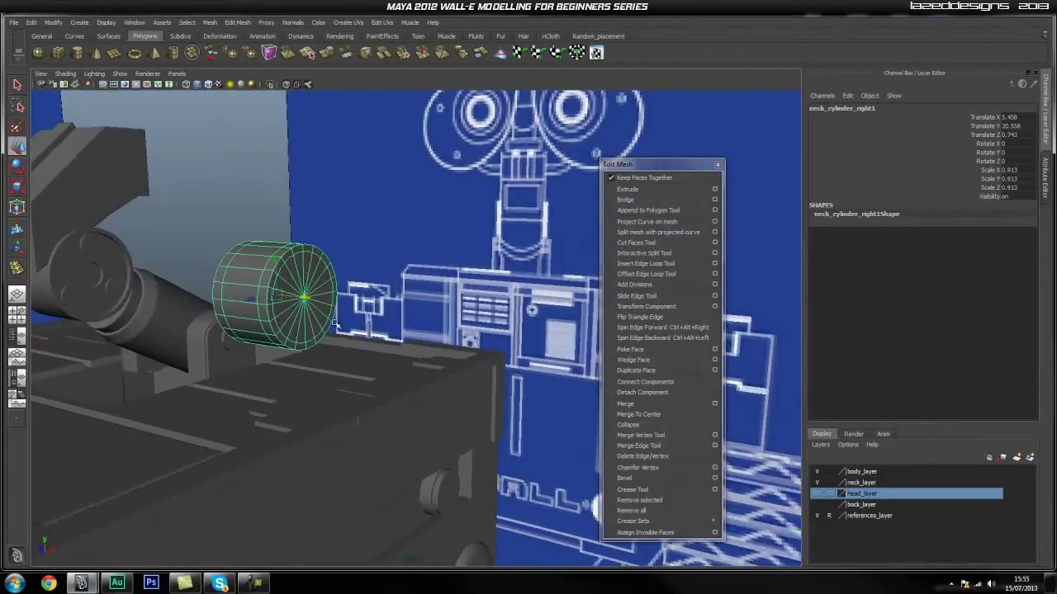
pyautogui.moveTo(304, 299); pyautogui.dragTo(511, 338)
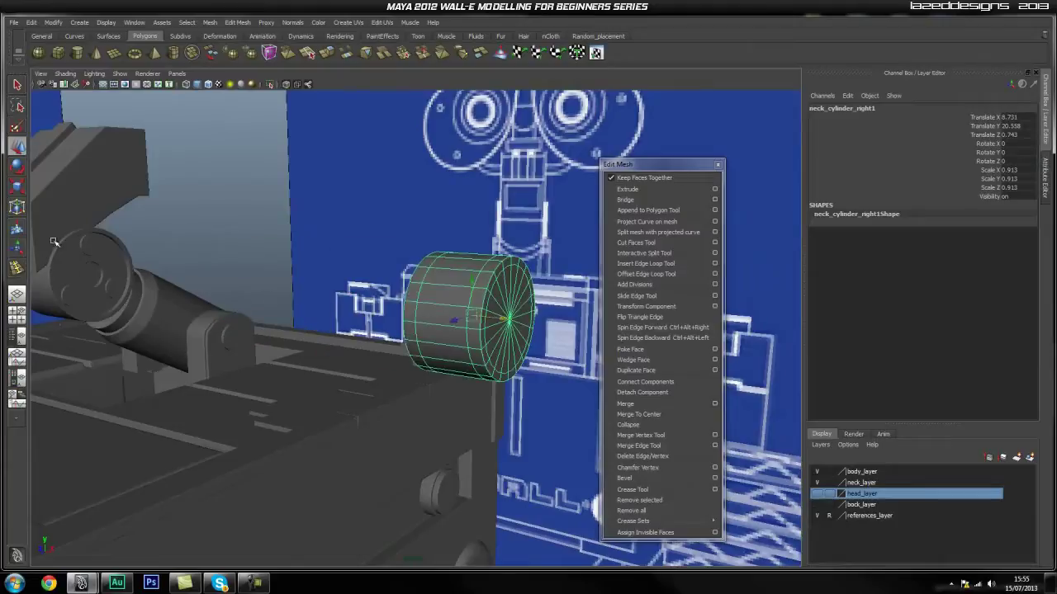
# Display the Outliner beside the perspective view and move the copied neck cylinder further out to Translate X 10.095.
pyautogui.click(17, 356)
pyautogui.keyDown('alt'); pyautogui.moveTo(308, 367); pyautogui.dragTo(326, 351); pyautogui.keyUp('alt')
pyautogui.moveTo(387, 330); pyautogui.dragTo(427, 335)
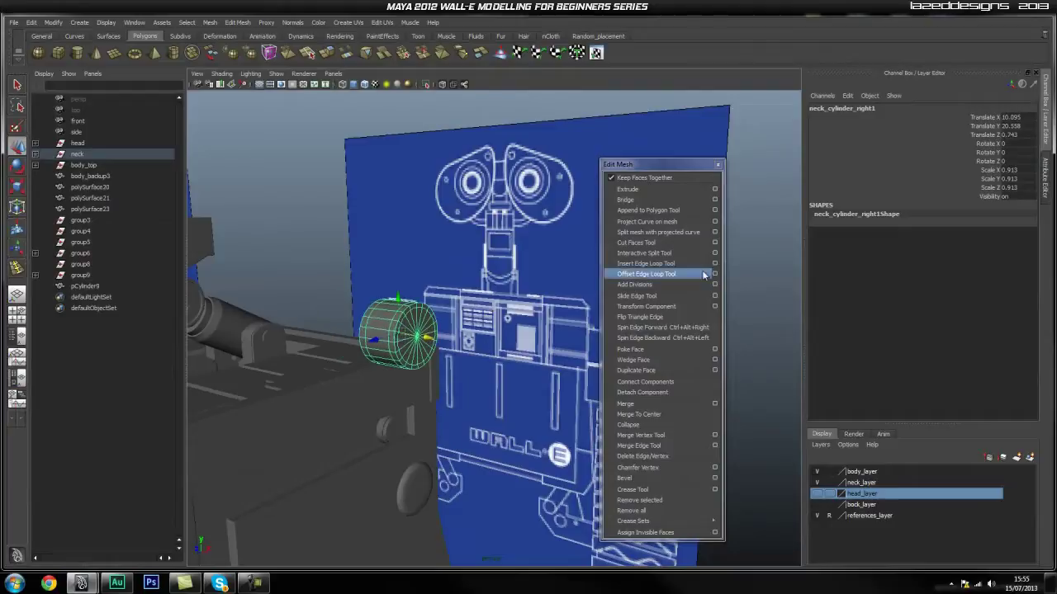
pyautogui.moveTo(660, 166); pyautogui.dragTo(727, 169)
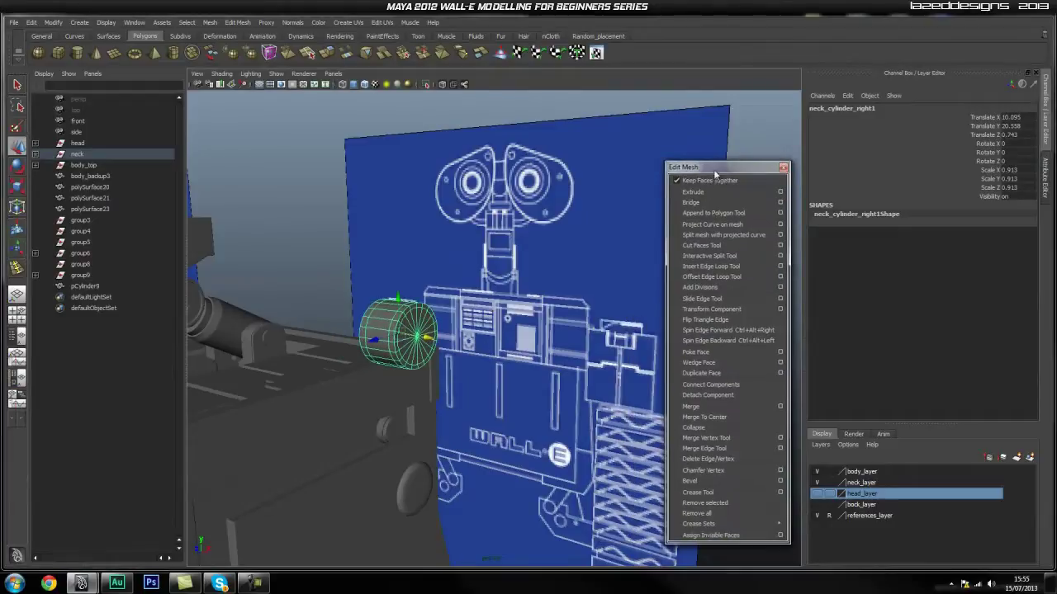
# Make bock_layer visible and remove the leftover backup pieces standing beside the model.
pyautogui.click(816, 505)
pyautogui.scroll(-4, 462, 380)
pyautogui.keyDown('alt'); pyautogui.moveTo(429, 380); pyautogui.dragTo(496, 439); pyautogui.keyUp('alt')
pyautogui.click(600, 220)
pyautogui.moveTo(600, 220); pyautogui.dragTo(498, 425)
pyautogui.click(584, 220)
pyautogui.moveTo(584, 220); pyautogui.dragTo(483, 415)
pyautogui.hotkey('ctrl', 'h')
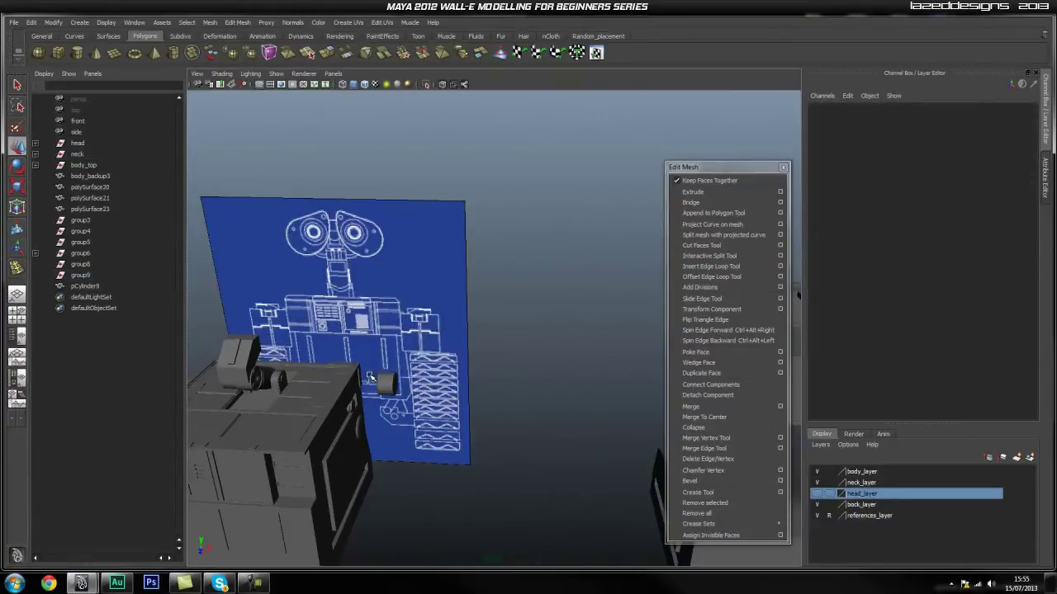
# Delete the leftover groups group3, group4, group5, group6, group8 and group9.
pyautogui.keyDown('alt'); pyautogui.moveTo(394, 377); pyautogui.dragTo(469, 355, button='middle'); pyautogui.keyUp('alt')
pyautogui.click(83, 277)
pyautogui.keyDown('shift'); pyautogui.click(81, 267); pyautogui.keyUp('shift')
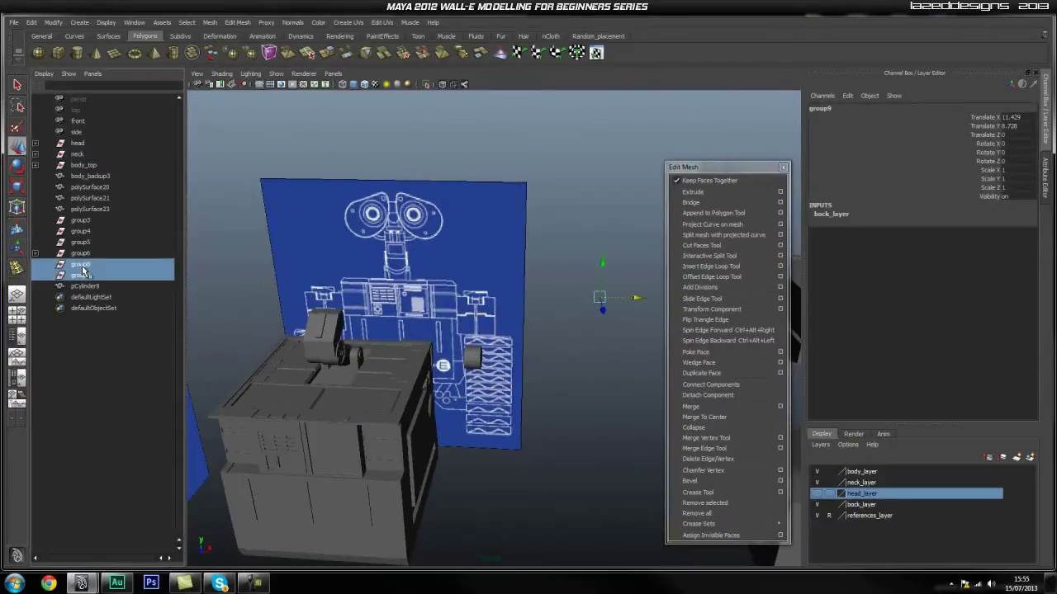
pyautogui.keyDown('ctrl'); pyautogui.click(80, 253); pyautogui.keyUp('ctrl')
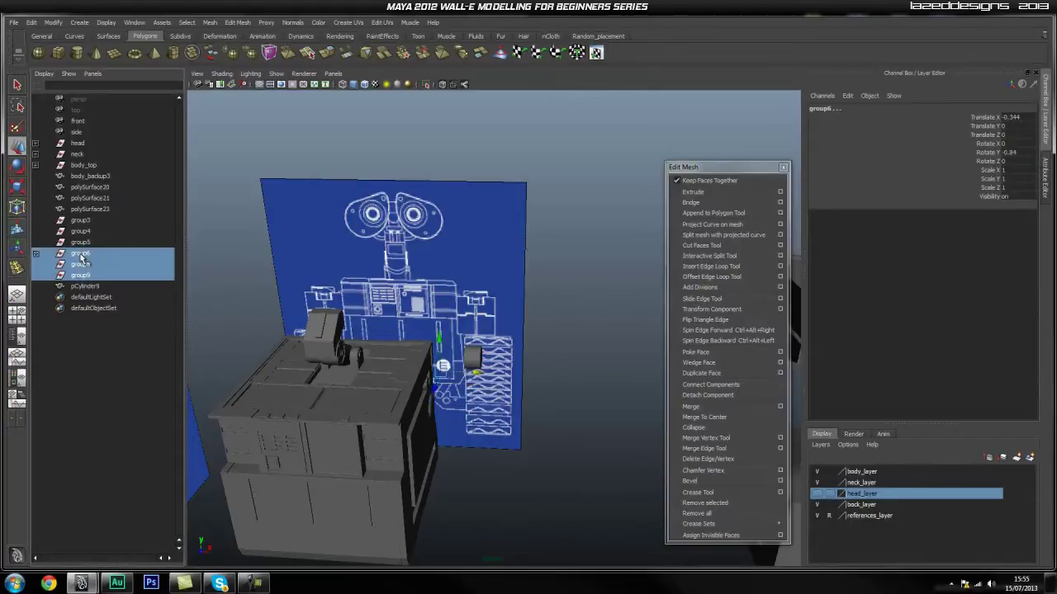
pyautogui.keyDown('ctrl'); pyautogui.click(80, 242); pyautogui.keyUp('ctrl')
pyautogui.keyDown('ctrl'); pyautogui.click(80, 231); pyautogui.keyUp('ctrl')
pyautogui.keyDown('ctrl'); pyautogui.click(80, 220); pyautogui.keyUp('ctrl')
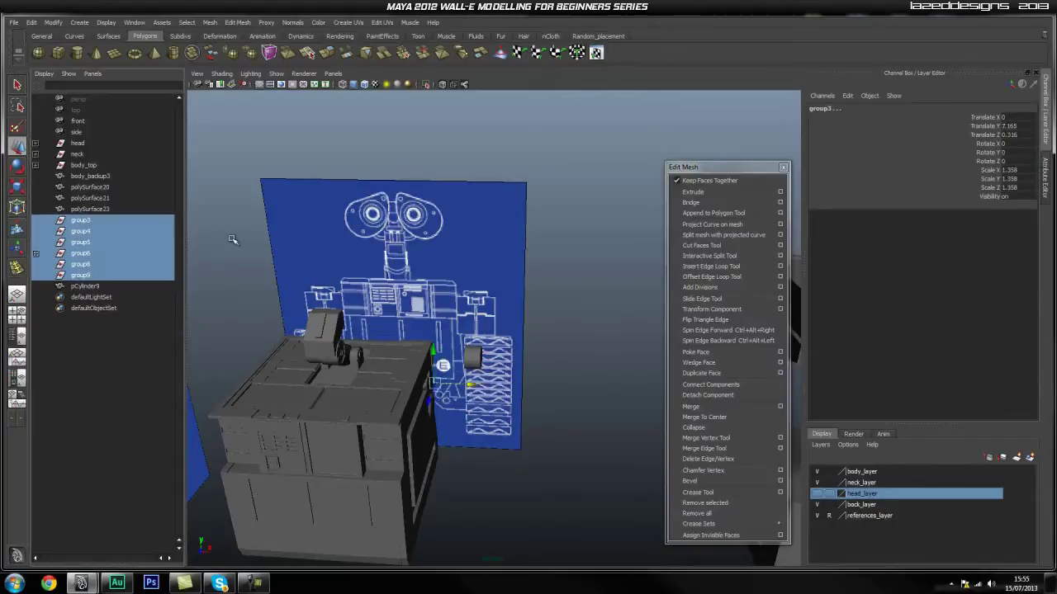
pyautogui.press('Delete')
# Examine which parts of the model body_backup3 and the unnamed polySurface20, polySurface21 and polySurface23 meshes represent.
pyautogui.click(89, 198)
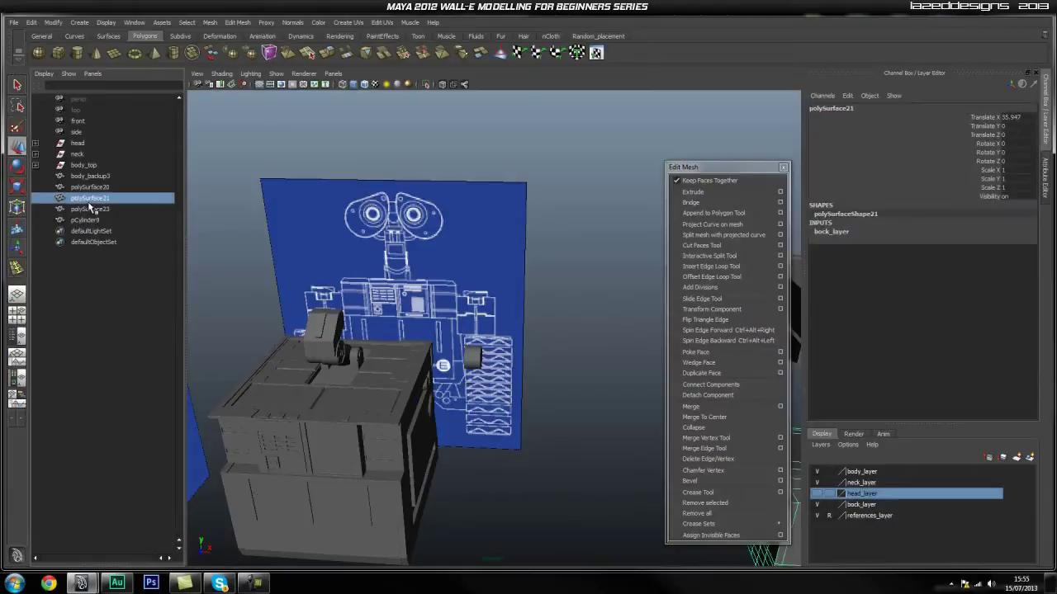
pyautogui.press('f')
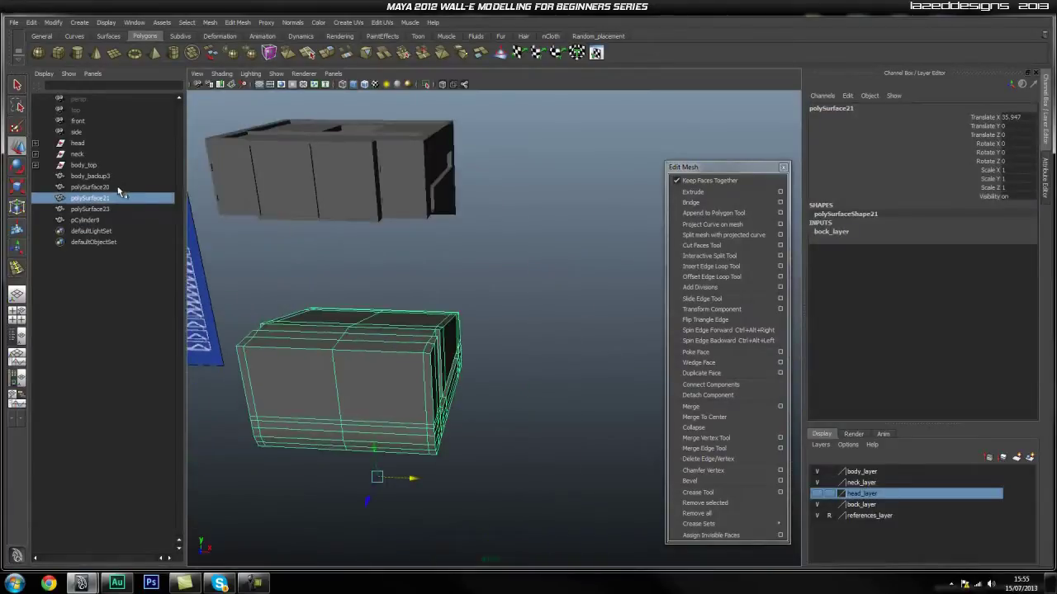
pyautogui.click(114, 185)
pyautogui.click(97, 176)
pyautogui.press('f')
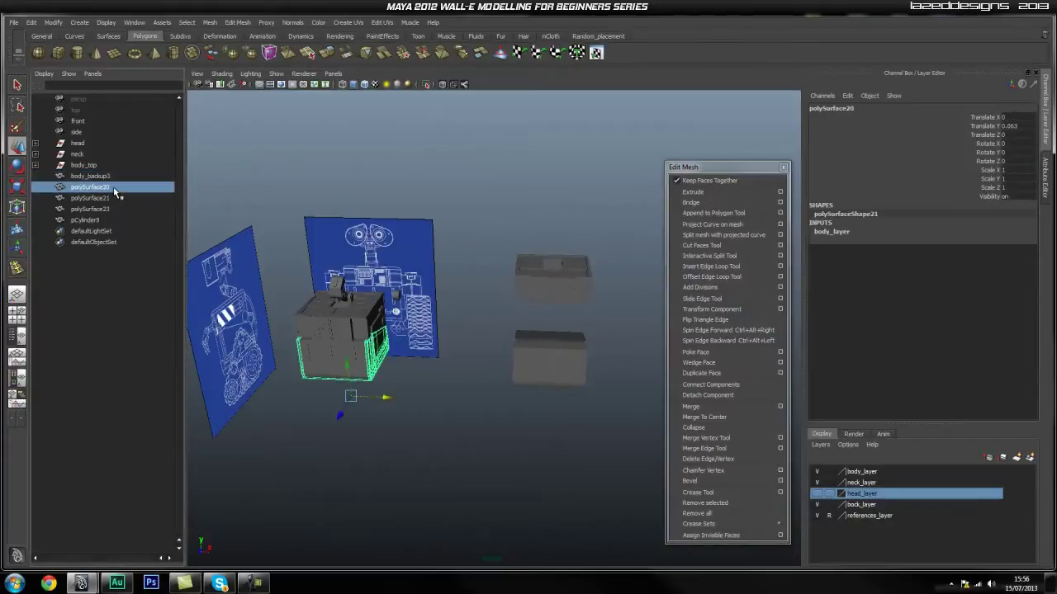
pyautogui.click(113, 187)
pyautogui.click(113, 209)
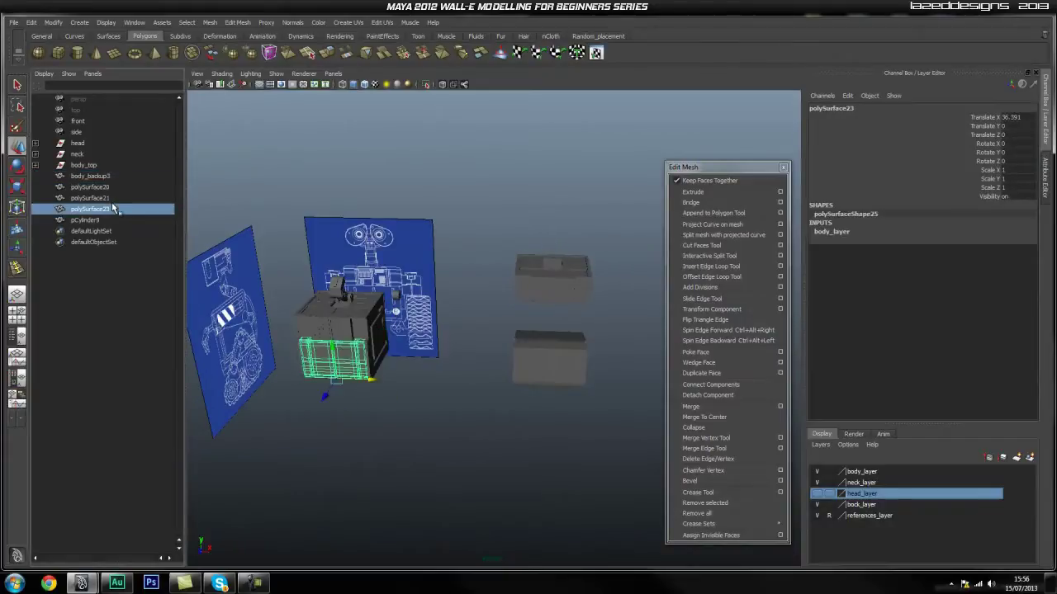
pyautogui.click(108, 221)
pyautogui.click(108, 210)
# Rename polySurface23, the panel on the body's lower section, as body_bottom_door.
pyautogui.press('f')
pyautogui.keyDown('alt'); pyautogui.moveTo(495, 306); pyautogui.dragTo(592, 292); pyautogui.keyUp('alt')
pyautogui.keyDown('alt'); pyautogui.moveTo(592, 292); pyautogui.dragTo(471, 316, button='right'); pyautogui.keyUp('alt')
pyautogui.keyDown('alt'); pyautogui.moveTo(471, 316); pyautogui.dragTo(459, 357); pyautogui.keyUp('alt')
pyautogui.doubleClick(96, 210)
pyautogui.write('body_bottom_door')
pyautogui.press('Return')
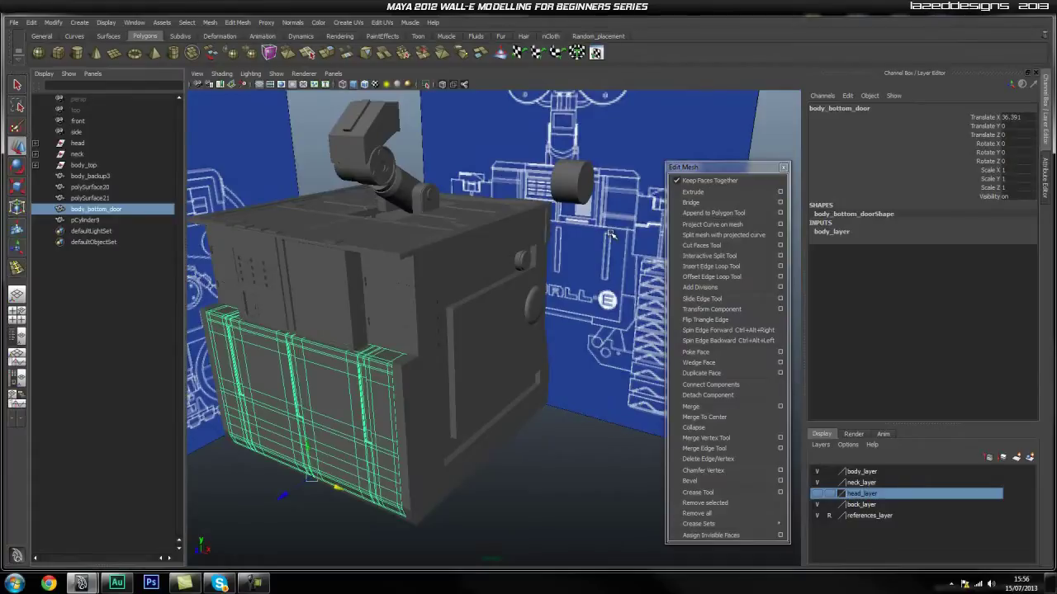
# Rename polySurface21, the lower body copy standing beside the model, as body_bottom_backup.
pyautogui.click(100, 199)
pyautogui.scroll(-5, 314, 303)
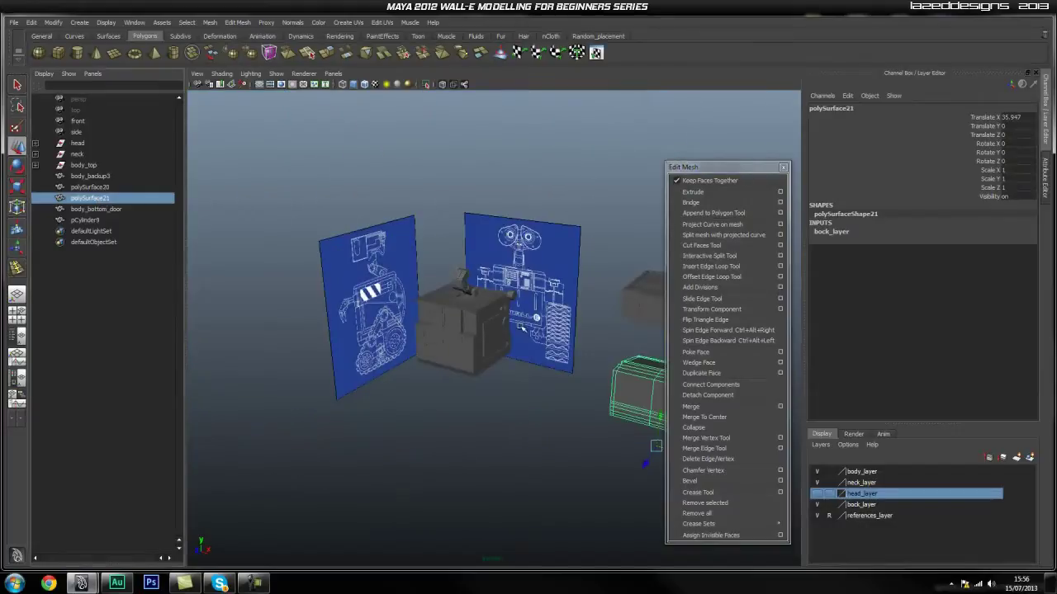
pyautogui.keyDown('alt'); pyautogui.moveTo(314, 303); pyautogui.dragTo(256, 289); pyautogui.keyUp('alt')
pyautogui.doubleClick(91, 201)
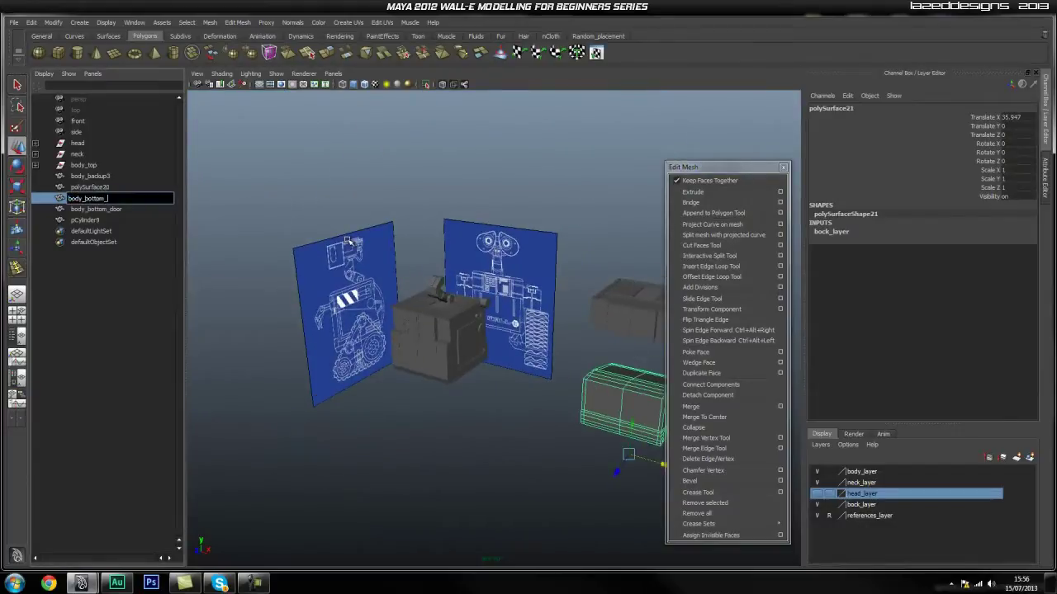
pyautogui.write('body_bottom_backup')
pyautogui.press('Return')
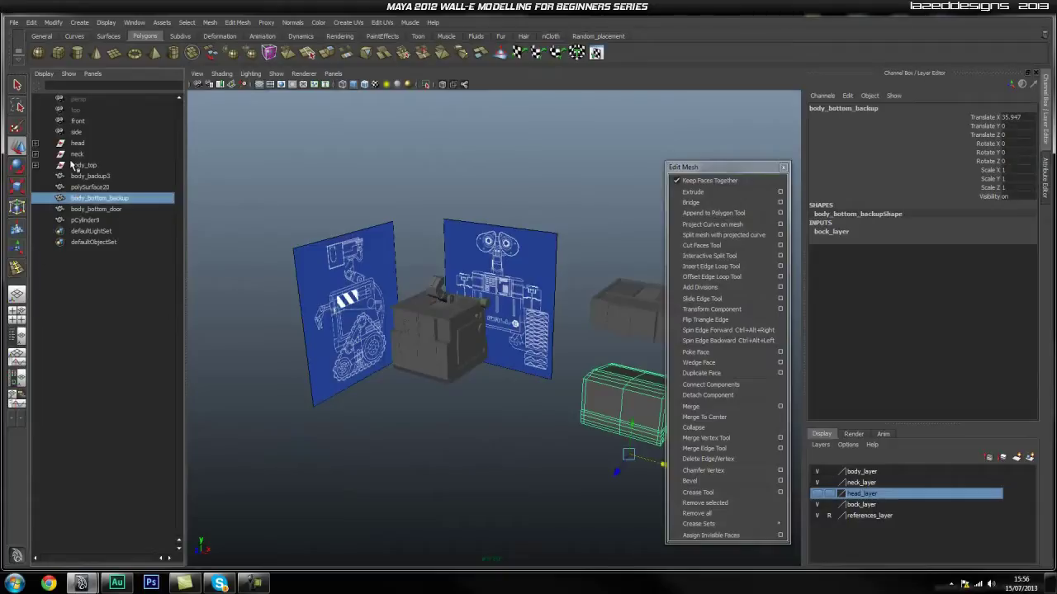
# Rename polySurface20, the main lower body mesh, as body_bottom_main.
pyautogui.click(87, 188)
pyautogui.doubleClick(88, 188)
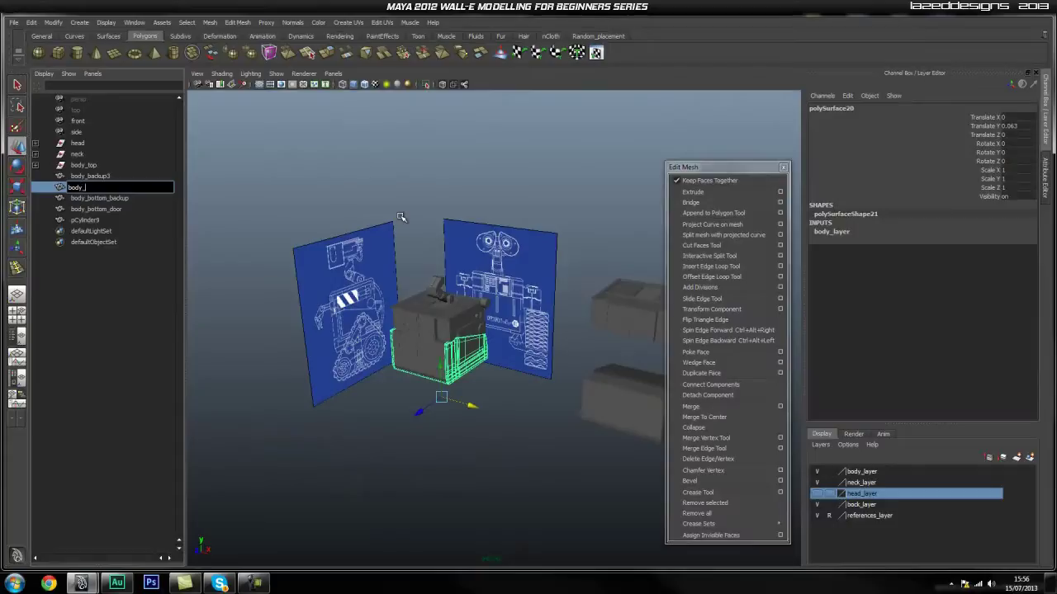
pyautogui.write('body_bottom_main')
pyautogui.press('Return')
# Group body_backup3 and body_bottom_backup together and name the group backup.
pyautogui.click(97, 176)
pyautogui.press('f')
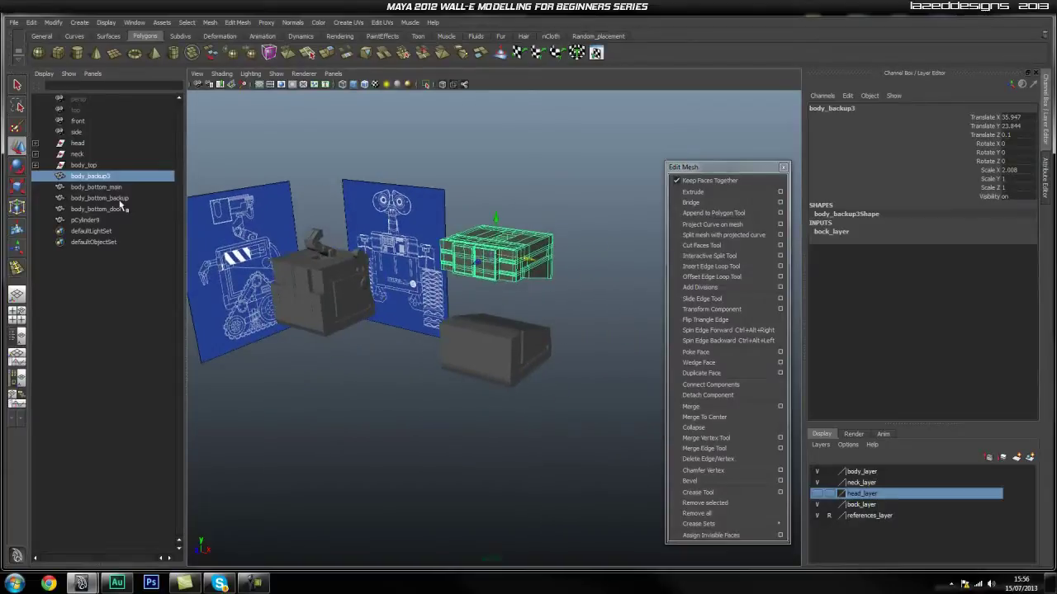
pyautogui.click(538, 364)
pyautogui.keyDown('shift'); pyautogui.click(515, 273); pyautogui.keyUp('shift')
pyautogui.hotkey('ctrl', 'g')
pyautogui.doubleClick(84, 212)
pyautogui.write('backup')
pyautogui.press('Return')
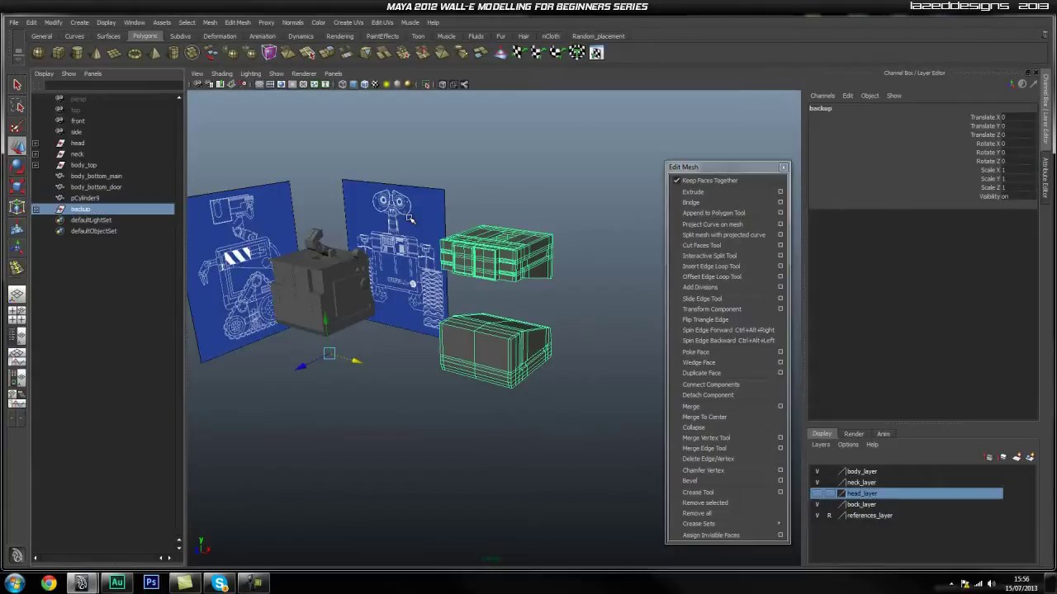
# Place body_bottom_main and body_bottom_door inside the body_top group.
pyautogui.click(73, 200)
pyautogui.click(91, 176)
pyautogui.keyDown('alt'); pyautogui.moveTo(360, 249); pyautogui.dragTo(417, 250); pyautogui.keyUp('alt')
pyautogui.moveTo(88, 178)
pyautogui.mouseDown(button='middle')
pyautogui.moveTo(88, 165)
pyautogui.moveTo(95, 180)
pyautogui.moveTo(50, 171)
pyautogui.moveTo(105, 166)
pyautogui.mouseUp(button='middle')
pyautogui.click(94, 180)
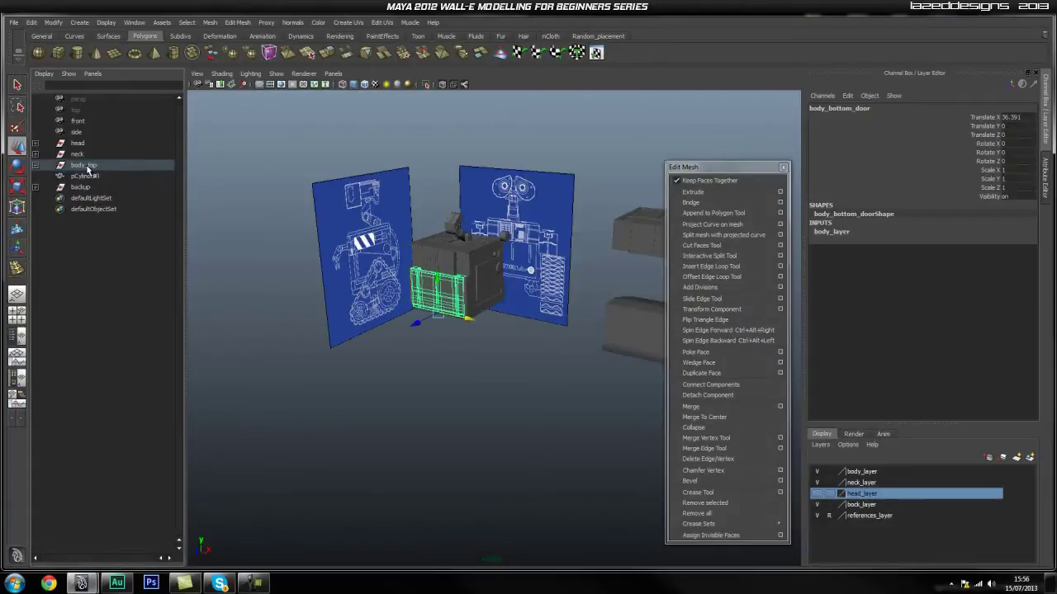
# Rename the body_top group as body.
pyautogui.doubleClick(105, 166)
pyautogui.press('BackSpace')
pyautogui.press('BackSpace')
pyautogui.press('Return')
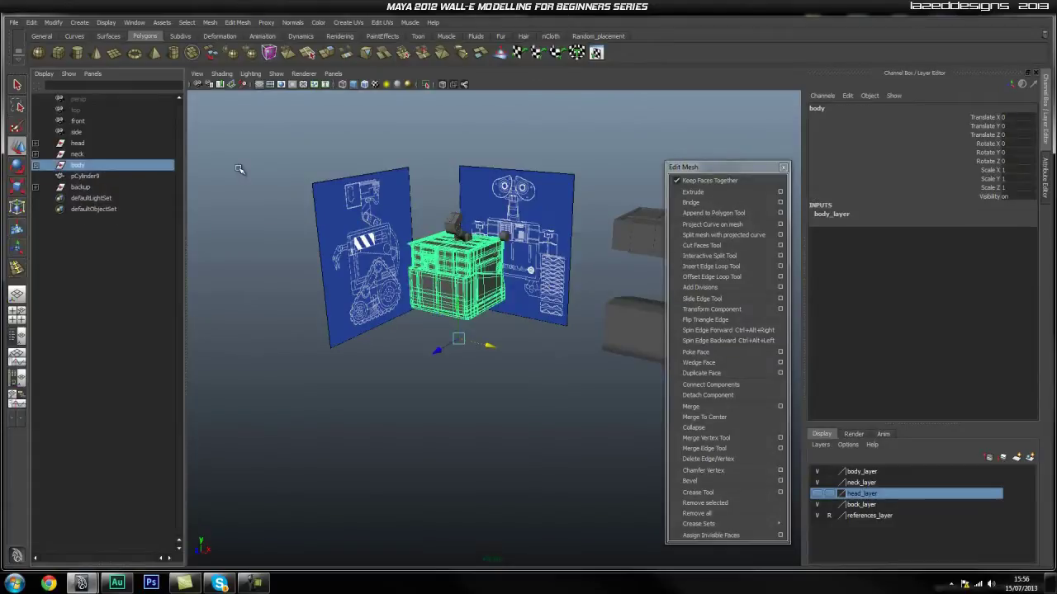
# Move the copied cylinder neck_cylinder_right1 out of the neck group to the top level of the scene hierarchy.
pyautogui.click(83, 176)
pyautogui.press('f')
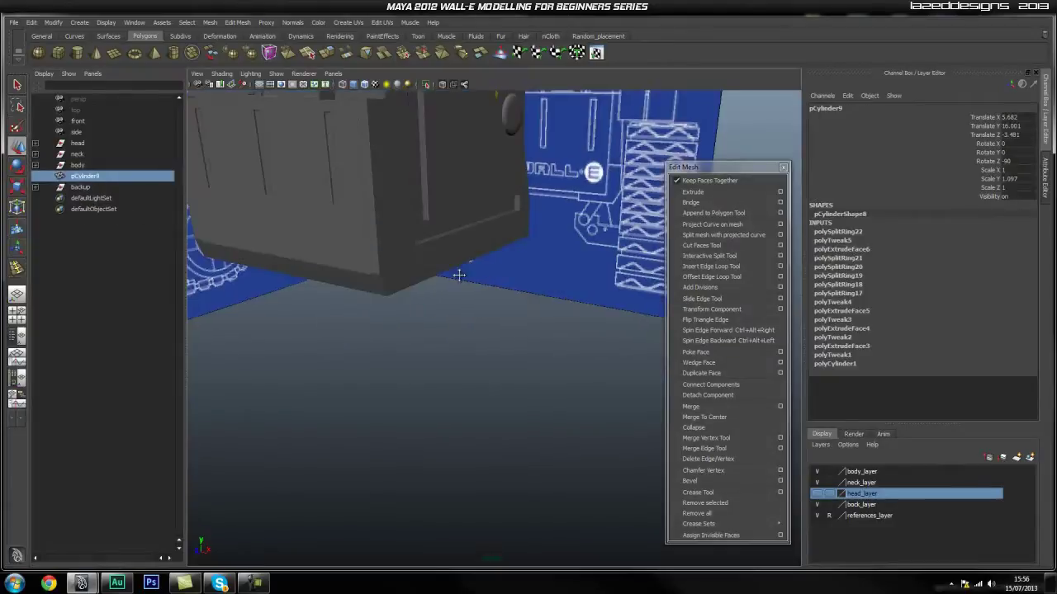
pyautogui.keyDown('alt'); pyautogui.moveTo(431, 342); pyautogui.dragTo(500, 330, button='right'); pyautogui.keyUp('alt')
pyautogui.keyDown('alt'); pyautogui.moveTo(500, 331); pyautogui.dragTo(486, 337); pyautogui.keyUp('alt')
pyautogui.keyDown('alt'); pyautogui.moveTo(485, 338); pyautogui.dragTo(509, 326, button='right'); pyautogui.keyUp('alt')
pyautogui.click(552, 285)
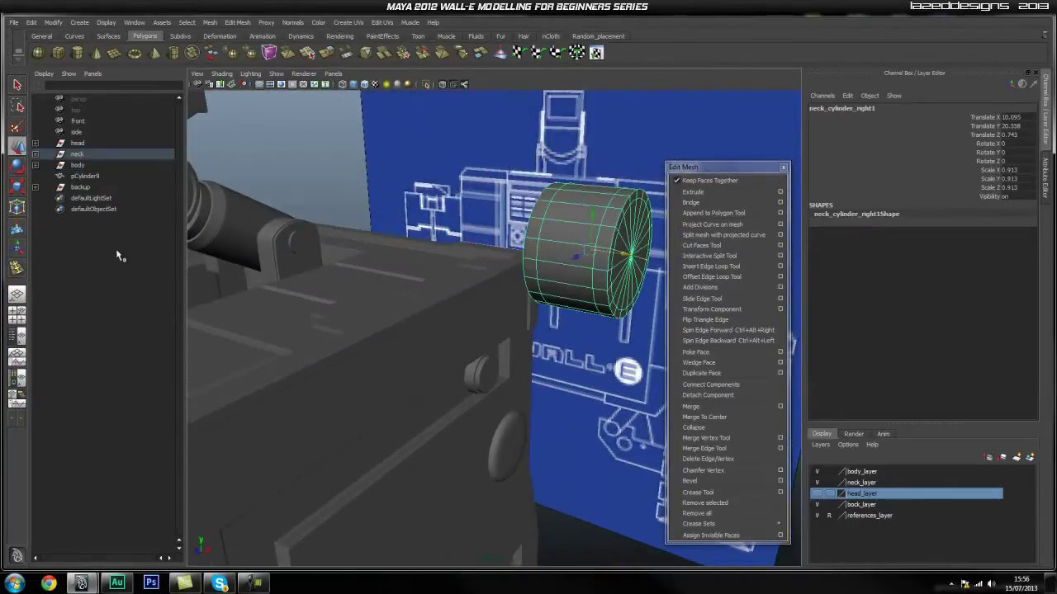
pyautogui.click(35, 154)
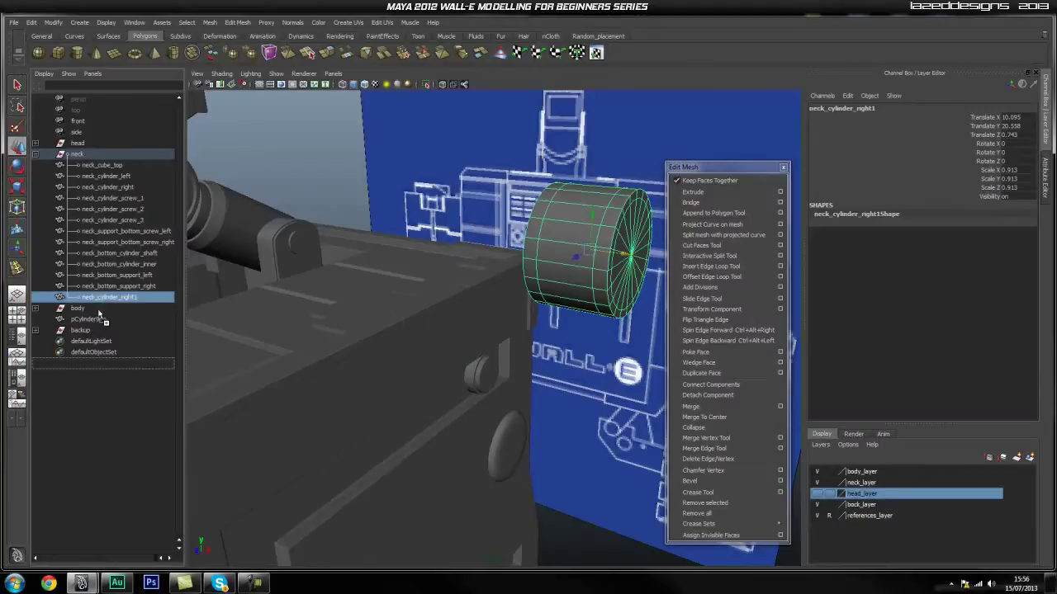
pyautogui.moveTo(96, 299); pyautogui.dragTo(85, 364, button='middle')
pyautogui.click(35, 154)
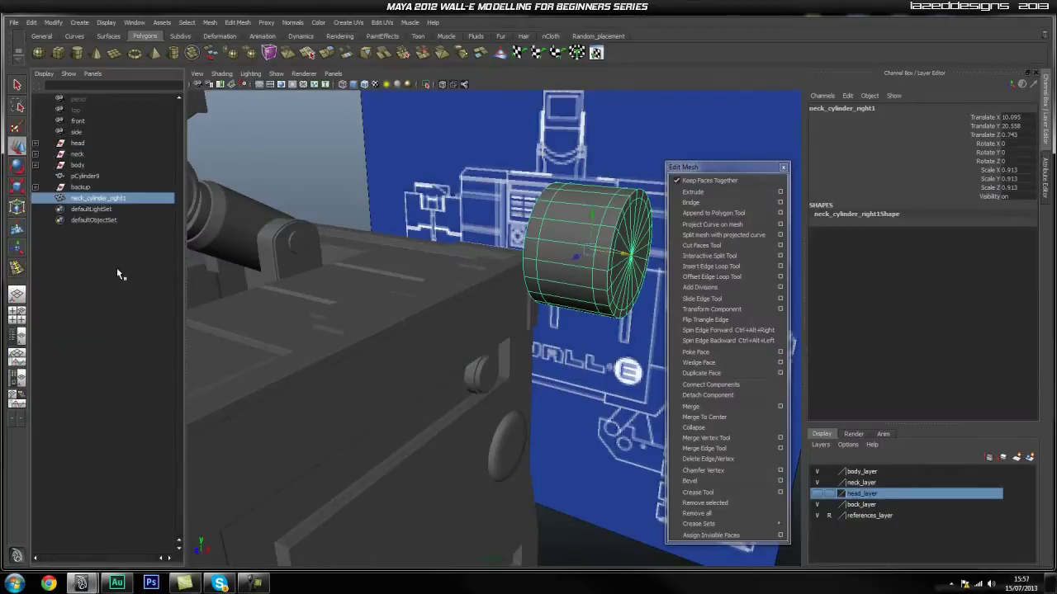
# Rename the copied neck cylinder as hand_cylinder.
pyautogui.doubleClick(104, 201)
pyautogui.write('hend_cylinder')
pyautogui.press('Return')
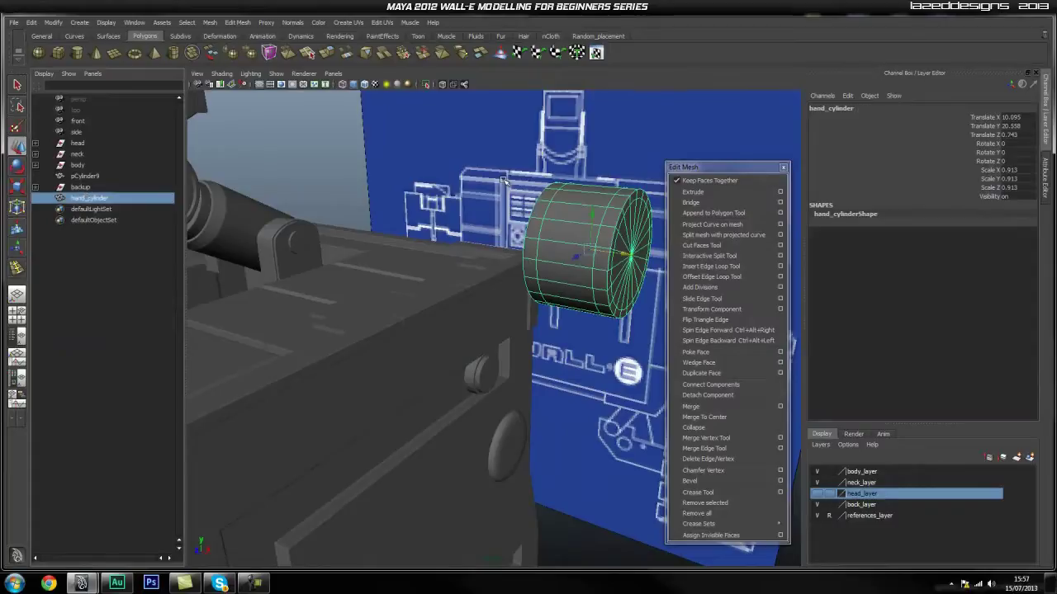
# Rotate hand_cylinder to -90 in X, 0 in Y and 90 in Z.
pyautogui.moveTo(498, 351)
pyautogui.keyDown('alt'); pyautogui.mouseDown()
pyautogui.moveTo(399, 391)
pyautogui.moveTo(398, 375)
pyautogui.moveTo(488, 359)
pyautogui.mouseUp(); pyautogui.keyUp('alt')
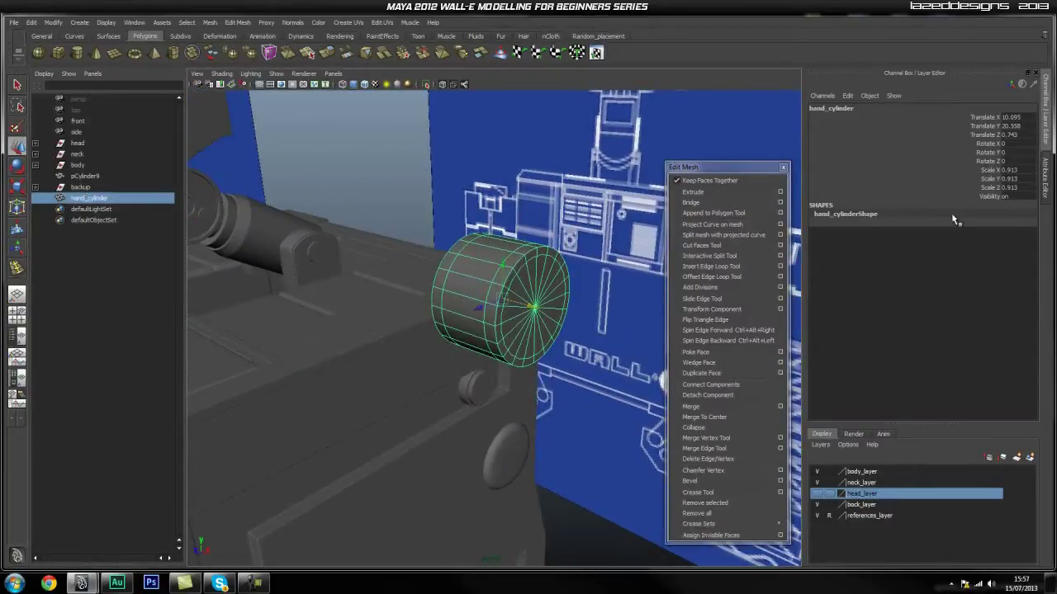
pyautogui.press('r')
pyautogui.press('e')
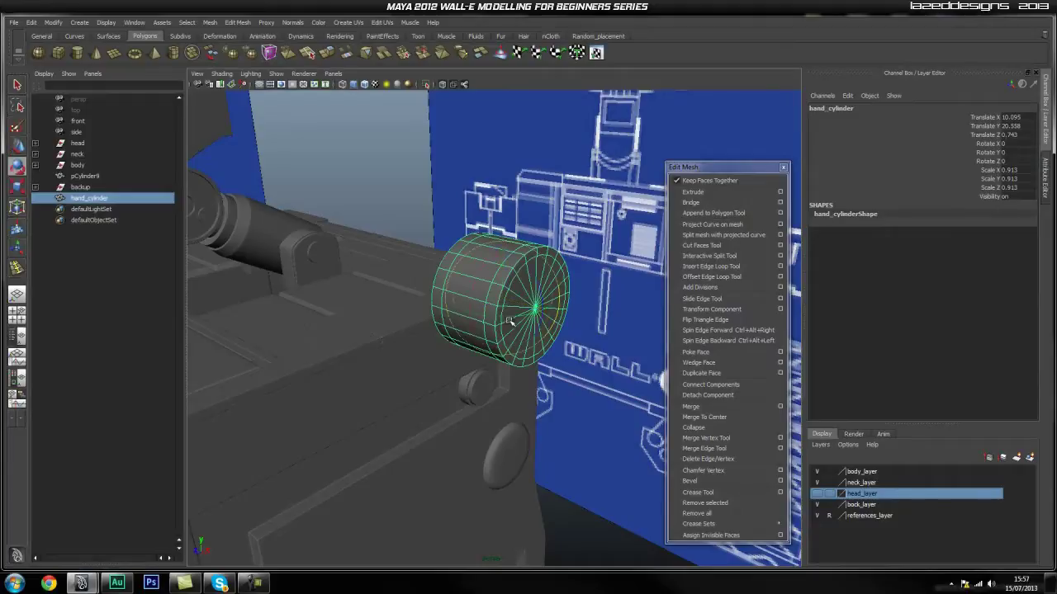
pyautogui.moveTo(522, 316); pyautogui.dragTo(450, 322)
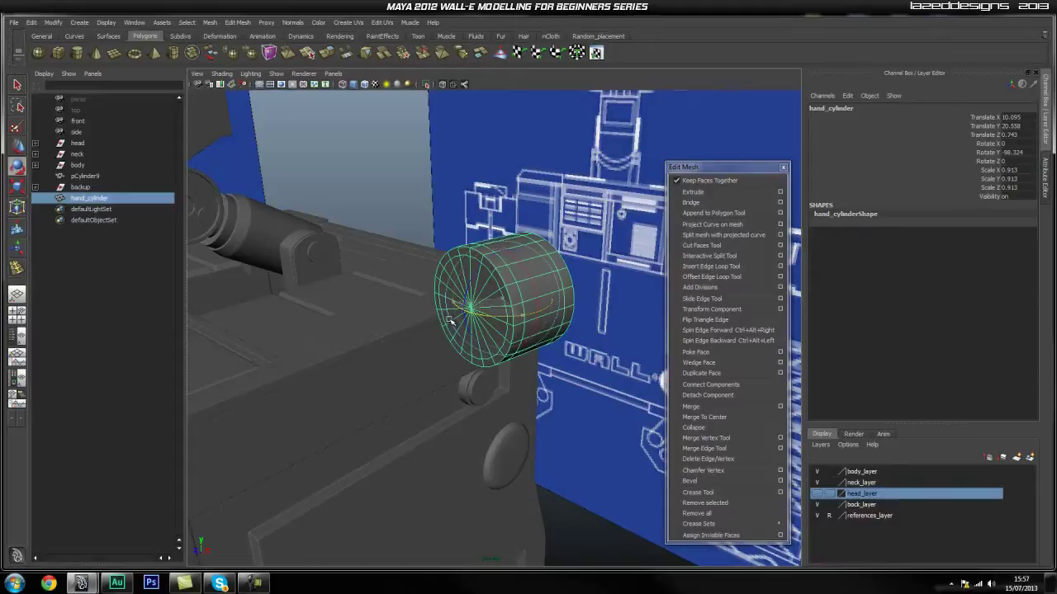
pyautogui.doubleClick(1014, 152)
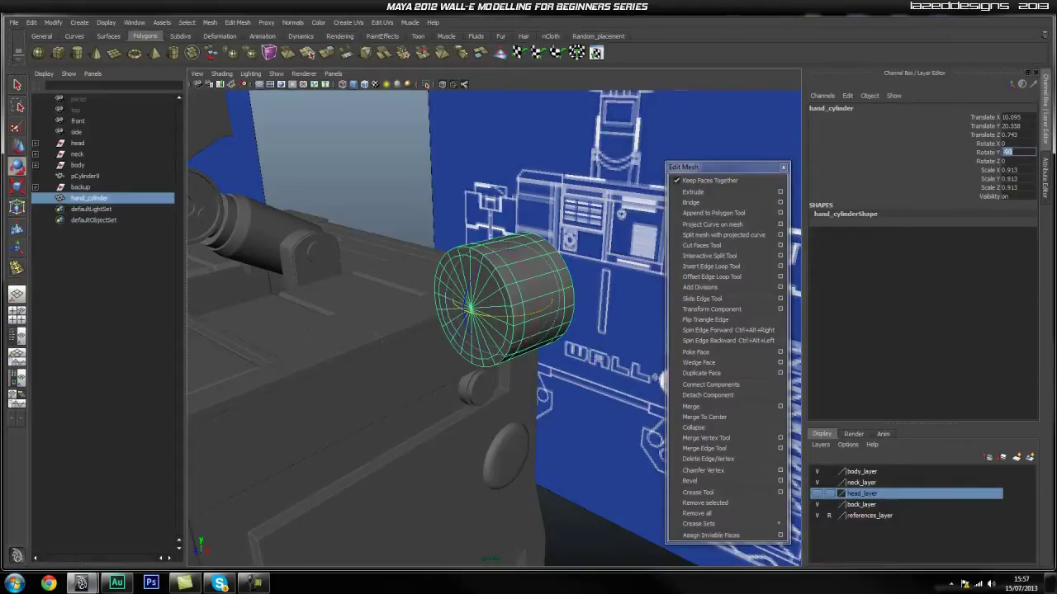
pyautogui.press('Return')
pyautogui.moveTo(472, 285); pyautogui.dragTo(497, 260, button='middle')
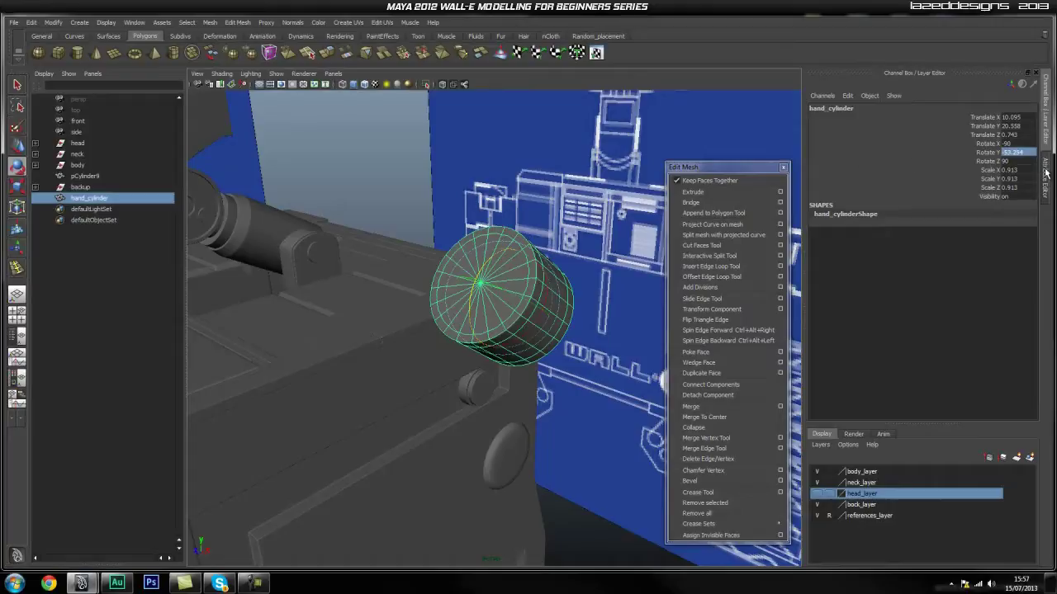
pyautogui.click(1018, 153)
pyautogui.write('-90')
pyautogui.press('Return')
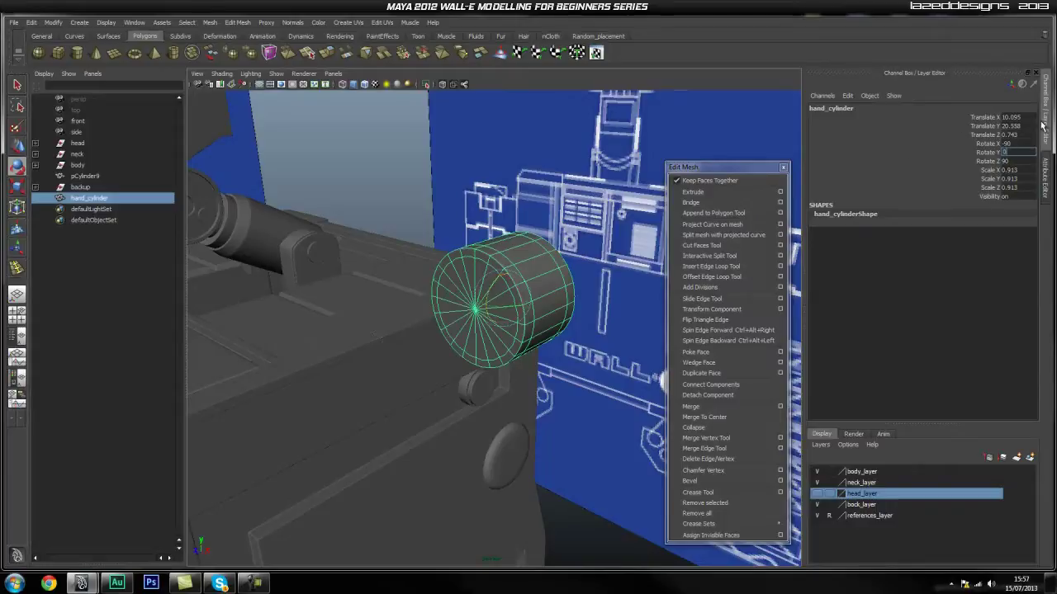
pyautogui.write('0')
pyautogui.press('Return')
# Move hand_cylinder in the side view to the shoulder cylinder, at about Y 16.024 and Z -3.468.
pyautogui.click(598, 404)
pyautogui.click(508, 319)
pyautogui.scroll(6, 500, 380)
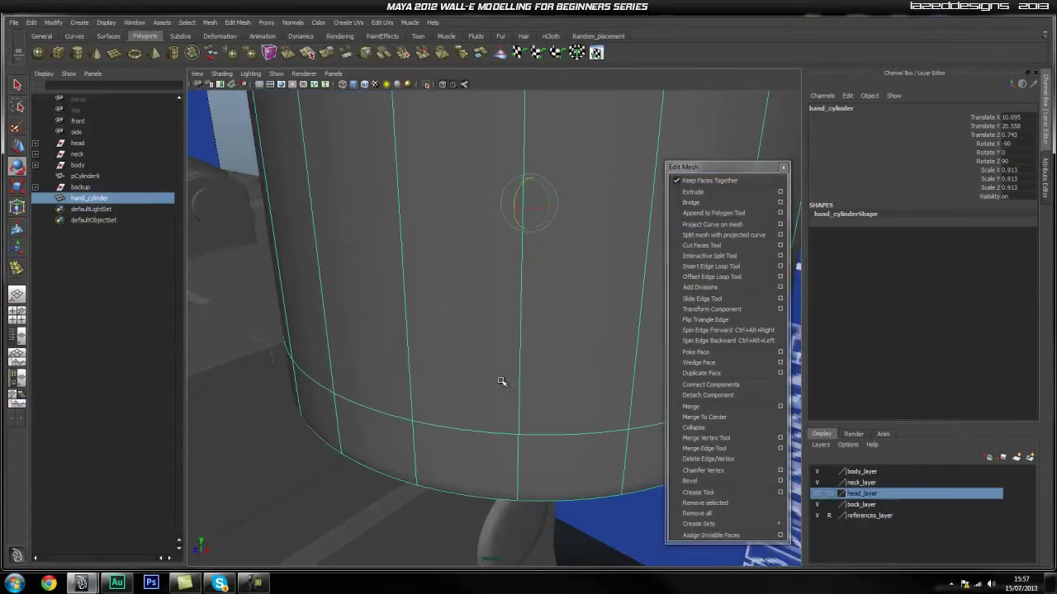
pyautogui.keyDown('alt'); pyautogui.moveTo(500, 380); pyautogui.dragTo(481, 349, button='middle'); pyautogui.keyUp('alt')
pyautogui.scroll(-6, 482, 350)
pyautogui.keyDown('alt'); pyautogui.moveTo(492, 310); pyautogui.dragTo(485, 333, button='middle'); pyautogui.keyUp('alt')
pyautogui.press('space')
pyautogui.moveTo(487, 334); pyautogui.dragTo(518, 337)
pyautogui.scroll(-4, 507, 371)
pyautogui.keyDown('alt'); pyautogui.moveTo(469, 311); pyautogui.dragTo(467, 330, button='middle'); pyautogui.keyUp('alt')
pyautogui.press('w')
pyautogui.moveTo(345, 191); pyautogui.dragTo(504, 372)
# Move hand_cylinder along X in the front view until it meets the shoulder cylinder, at about X 6.819.
pyautogui.press('space')
pyautogui.scroll(-5, 500, 355)
pyautogui.scroll(-2, 430, 343)
pyautogui.keyDown('alt'); pyautogui.moveTo(507, 346); pyautogui.dragTo(406, 347, button='middle'); pyautogui.keyUp('alt')
pyautogui.scroll(3, 528, 353)
pyautogui.keyDown('alt'); pyautogui.moveTo(516, 350); pyautogui.dragTo(479, 353, button='middle'); pyautogui.keyUp('alt')
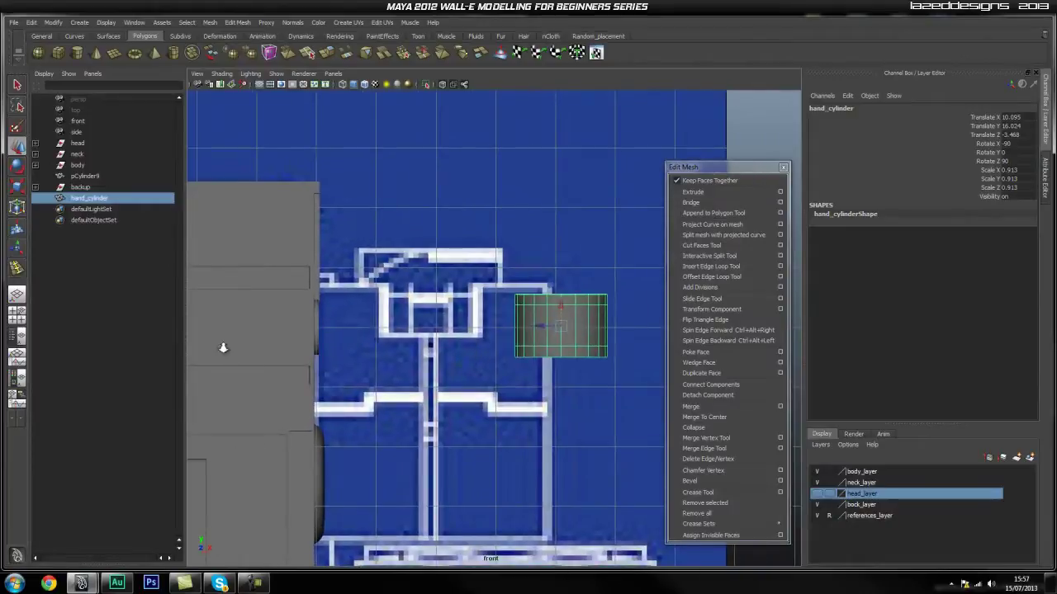
pyautogui.keyDown('alt'); pyautogui.moveTo(219, 350); pyautogui.dragTo(389, 341, button='right'); pyautogui.keyUp('alt')
pyautogui.moveTo(562, 328); pyautogui.dragTo(298, 345)
# Flatten hand_cylinder by scaling it along its X axis to about 0.522.
pyautogui.keyDown('alt'); pyautogui.moveTo(241, 350); pyautogui.dragTo(452, 357, button='right'); pyautogui.keyUp('alt')
pyautogui.keyDown('alt'); pyautogui.moveTo(363, 337); pyautogui.dragTo(570, 344, button='middle'); pyautogui.keyUp('alt')
pyautogui.keyDown('alt'); pyautogui.moveTo(344, 336); pyautogui.dragTo(458, 334, button='right'); pyautogui.keyUp('alt')
pyautogui.press('r')
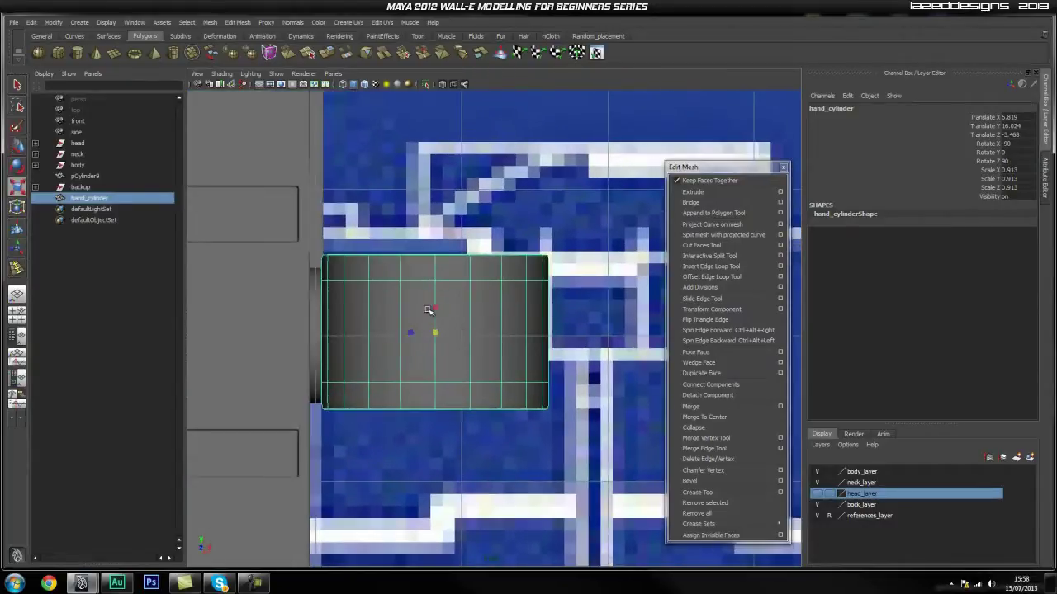
pyautogui.moveTo(435, 308)
pyautogui.mouseDown()
pyautogui.moveTo(439, 322)
pyautogui.moveTo(439, 303)
pyautogui.mouseUp()
# Nudge hand_cylinder closer to the shoulder cylinder in the perspective view, to about X 6.784.
pyautogui.press('space')
pyautogui.keyDown('alt'); pyautogui.moveTo(517, 338); pyautogui.dragTo(498, 344); pyautogui.keyUp('alt')
pyautogui.keyDown('alt'); pyautogui.moveTo(498, 344); pyautogui.dragTo(700, 412, button='right'); pyautogui.keyUp('alt')
pyautogui.keyDown('alt'); pyautogui.moveTo(698, 411); pyautogui.dragTo(354, 413); pyautogui.keyUp('alt')
pyautogui.click(593, 396)
pyautogui.click(413, 400)
pyautogui.keyDown('alt'); pyautogui.moveTo(432, 397); pyautogui.dragTo(450, 392); pyautogui.keyUp('alt')
pyautogui.moveTo(525, 366); pyautogui.dragTo(553, 346, button='right')
pyautogui.click(616, 350)
pyautogui.click(529, 363)
pyautogui.press('w')
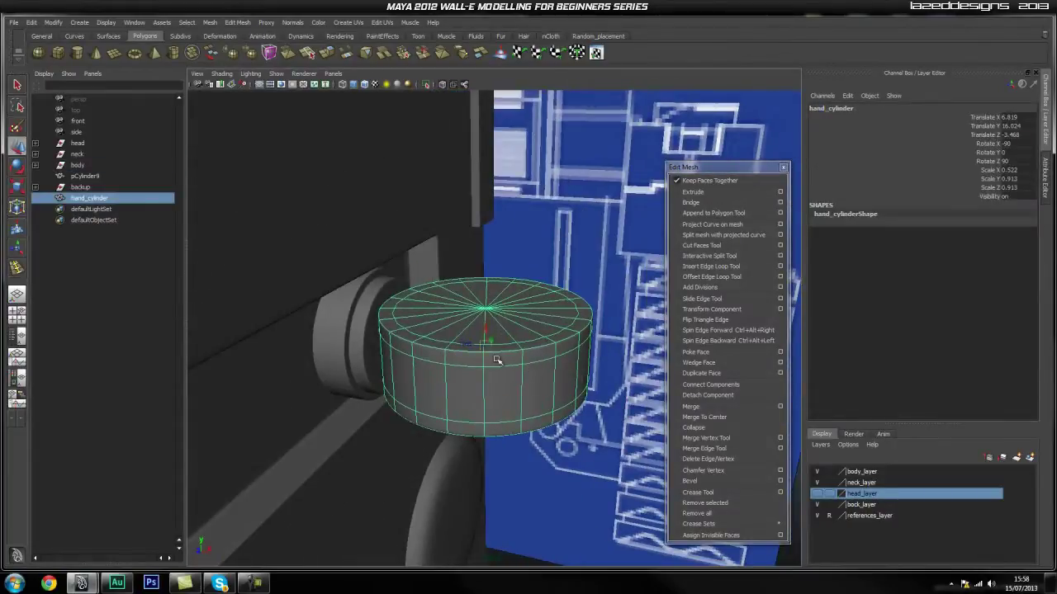
pyautogui.moveTo(466, 345); pyautogui.dragTo(462, 347)
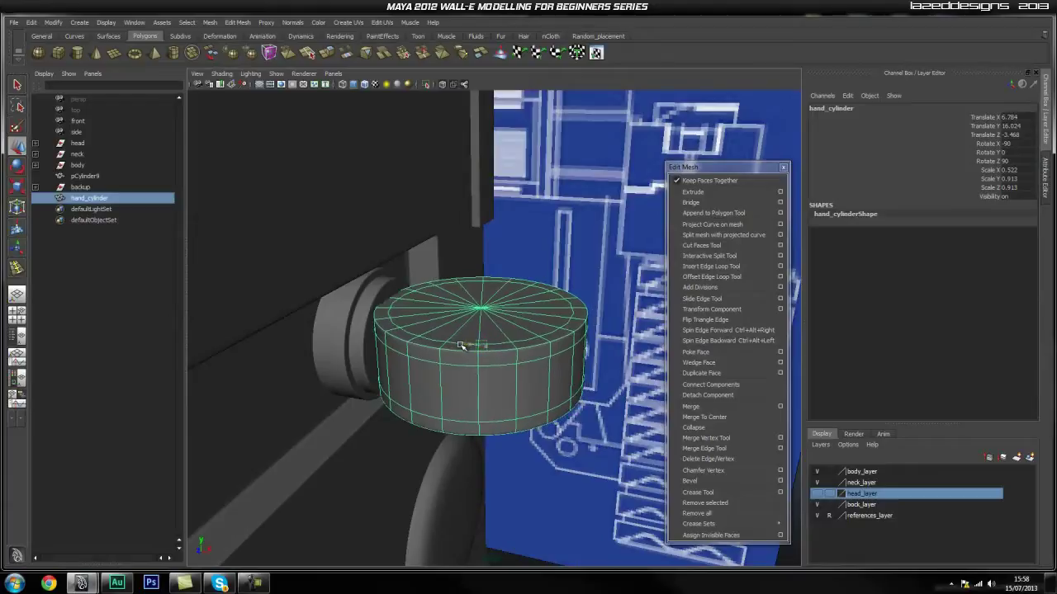
# Hide all display layers except references_layer so only the two arm cylinders and the blueprints are shown.
pyautogui.click(596, 425)
pyautogui.keyDown('alt'); pyautogui.moveTo(512, 419); pyautogui.dragTo(450, 354); pyautogui.keyUp('alt')
pyautogui.click(454, 352)
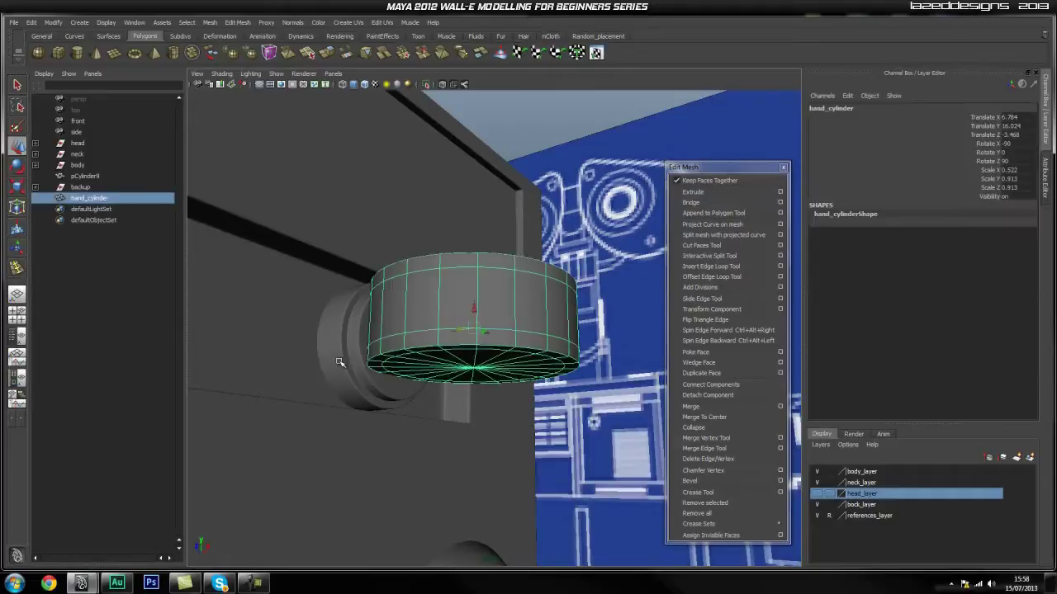
pyautogui.keyDown('shift'); pyautogui.click(343, 363); pyautogui.keyUp('shift')
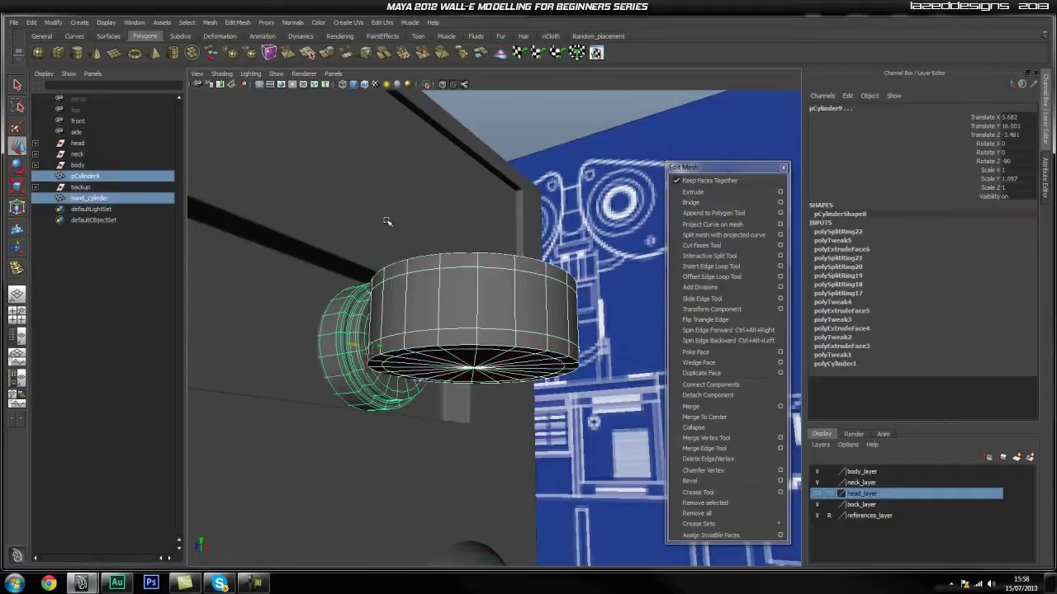
pyautogui.click(817, 471)
pyautogui.click(817, 493)
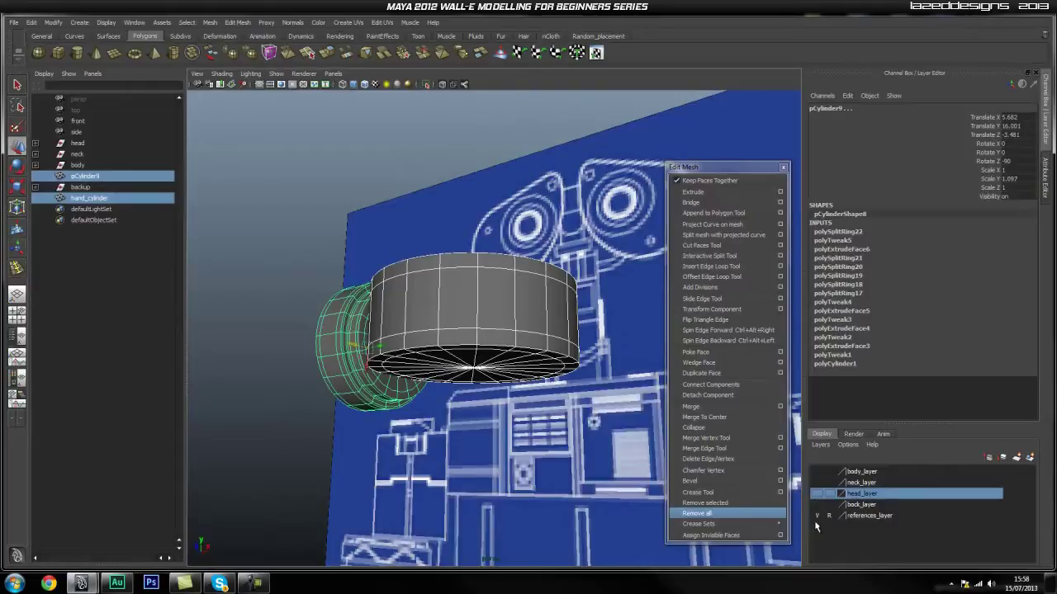
pyautogui.click(426, 468)
# Try to move hand_cylinder away from the shoulder cylinder to about X 7.069 in the front view.
pyautogui.moveTo(426, 467)
pyautogui.keyDown('alt'); pyautogui.mouseDown()
pyautogui.moveTo(521, 498)
pyautogui.moveTo(284, 455)
pyautogui.moveTo(420, 479)
pyautogui.moveTo(368, 484)
pyautogui.moveTo(391, 503)
pyautogui.moveTo(337, 495)
pyautogui.moveTo(344, 429)
pyautogui.moveTo(405, 452)
pyautogui.moveTo(420, 424)
pyautogui.moveTo(410, 462)
pyautogui.moveTo(464, 463)
pyautogui.moveTo(479, 458)
pyautogui.moveTo(471, 402)
pyautogui.moveTo(478, 434)
pyautogui.mouseUp(); pyautogui.keyUp('alt')
pyautogui.press('space')
pyautogui.scroll(-6, 470, 419)
pyautogui.keyDown('alt'); pyautogui.moveTo(488, 404); pyautogui.dragTo(465, 391, button='middle'); pyautogui.keyUp('alt')
pyautogui.scroll(4, 463, 402)
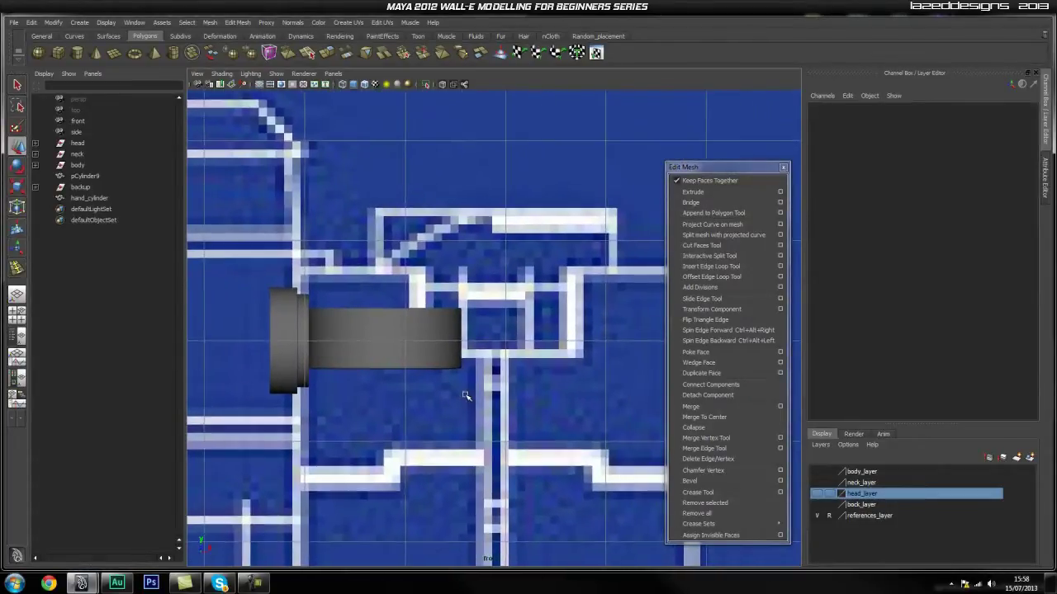
pyautogui.scroll(-3, 465, 391)
pyautogui.scroll(2, 513, 391)
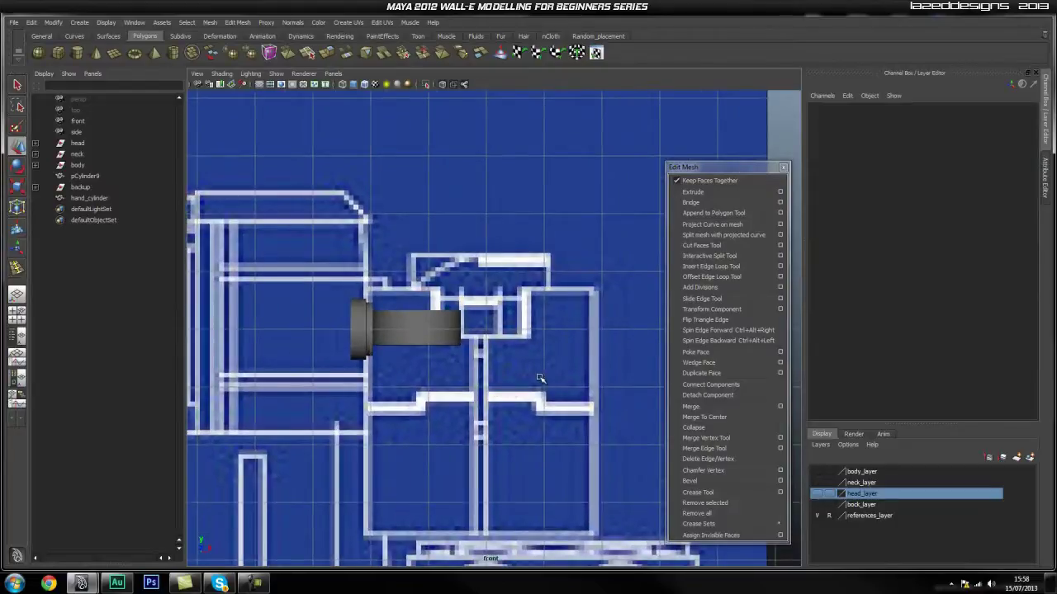
pyautogui.click(432, 337)
pyautogui.moveTo(290, 282); pyautogui.dragTo(451, 361)
pyautogui.click(535, 335)
pyautogui.click(454, 339)
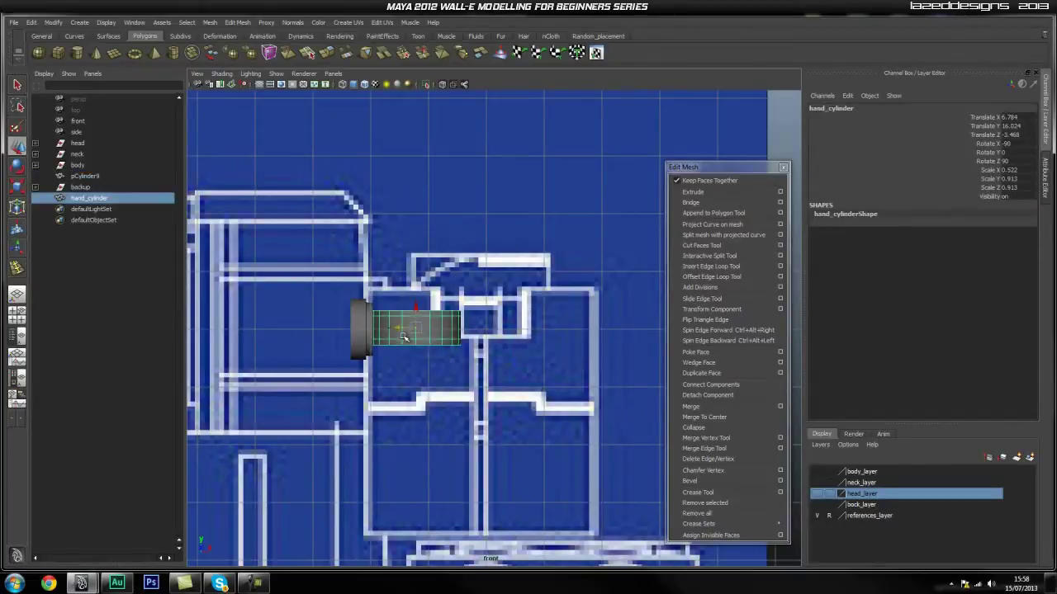
pyautogui.moveTo(399, 331); pyautogui.dragTo(415, 329)
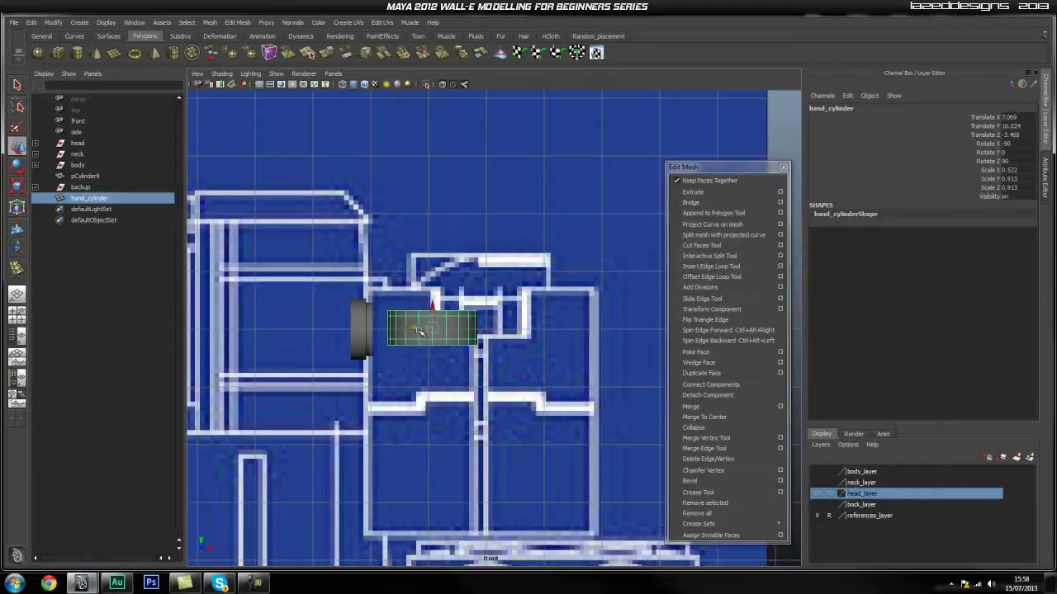
pyautogui.click(540, 378)
pyautogui.keyDown('alt'); pyautogui.moveTo(344, 384); pyautogui.dragTo(531, 393, button='right'); pyautogui.keyUp('alt')
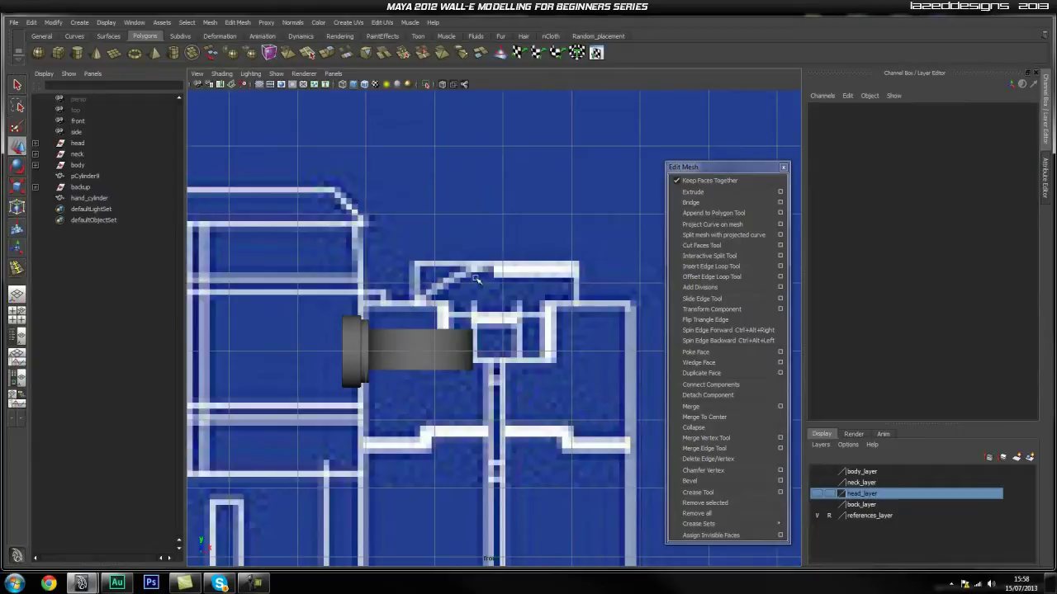
# Compare hand_cylinder and the shoulder cylinder with the arm outline on the side blueprint.
pyautogui.press('space')
pyautogui.moveTo(509, 414); pyautogui.dragTo(544, 402)
pyautogui.keyDown('alt'); pyautogui.moveTo(390, 381); pyautogui.dragTo(422, 336, button='middle'); pyautogui.keyUp('alt')
pyautogui.scroll(10, 421, 336)
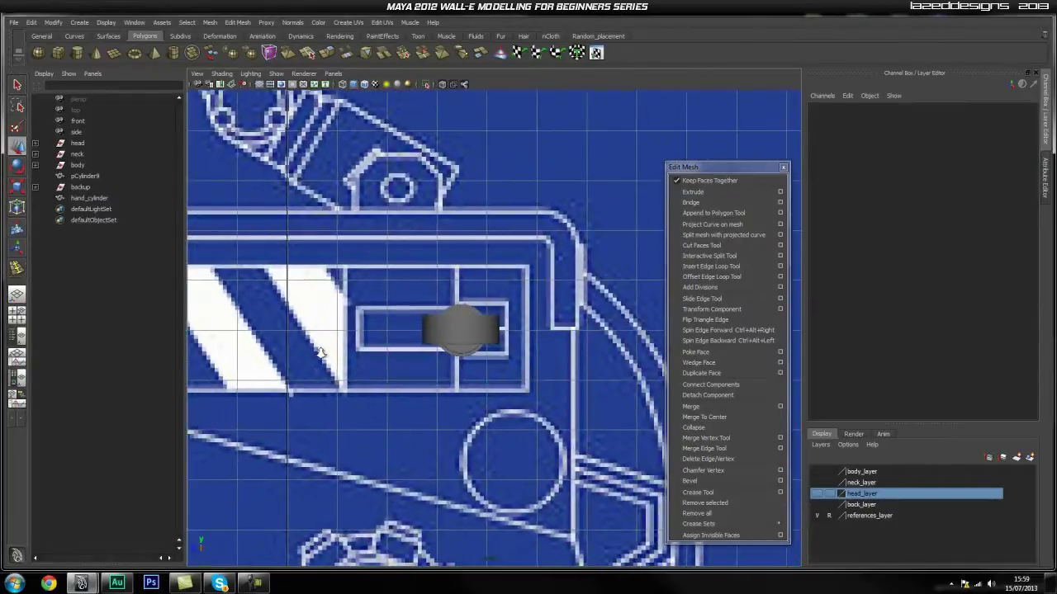
pyautogui.scroll(5, 521, 362)
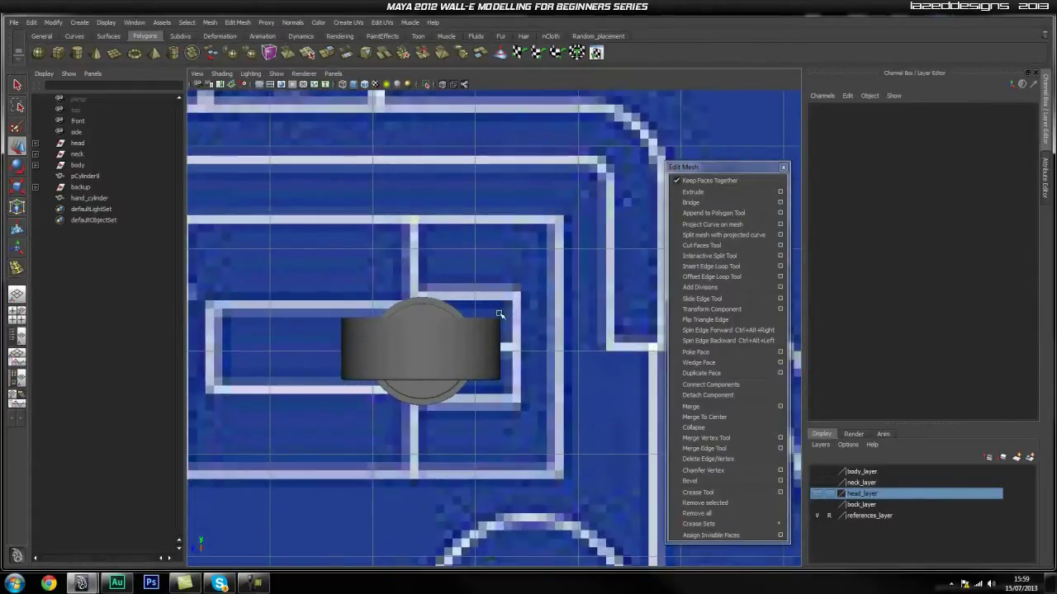
pyautogui.click(482, 353)
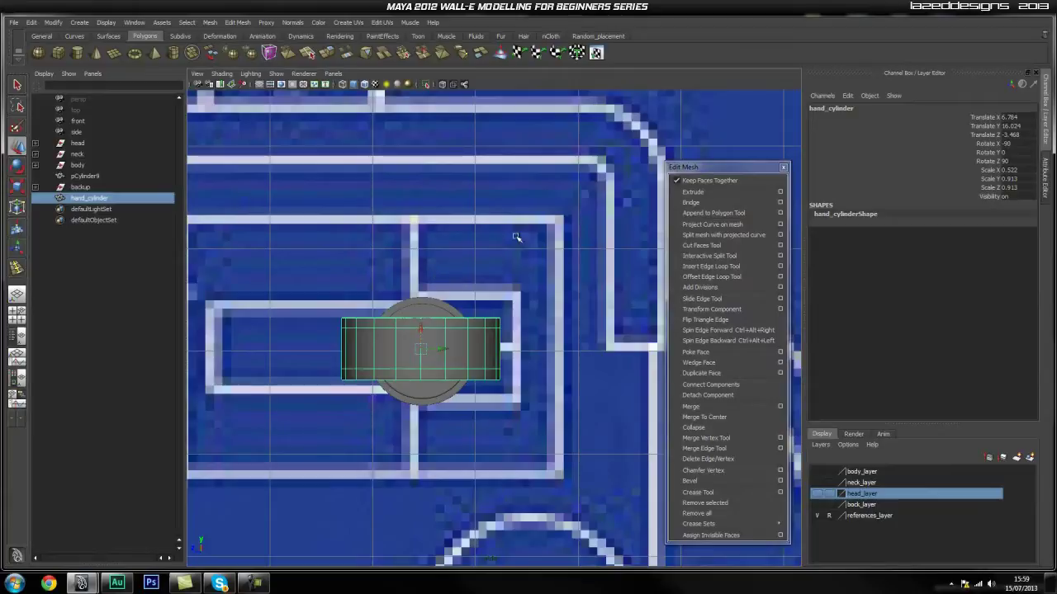
pyautogui.press('space')
pyautogui.moveTo(449, 335); pyautogui.dragTo(452, 318)
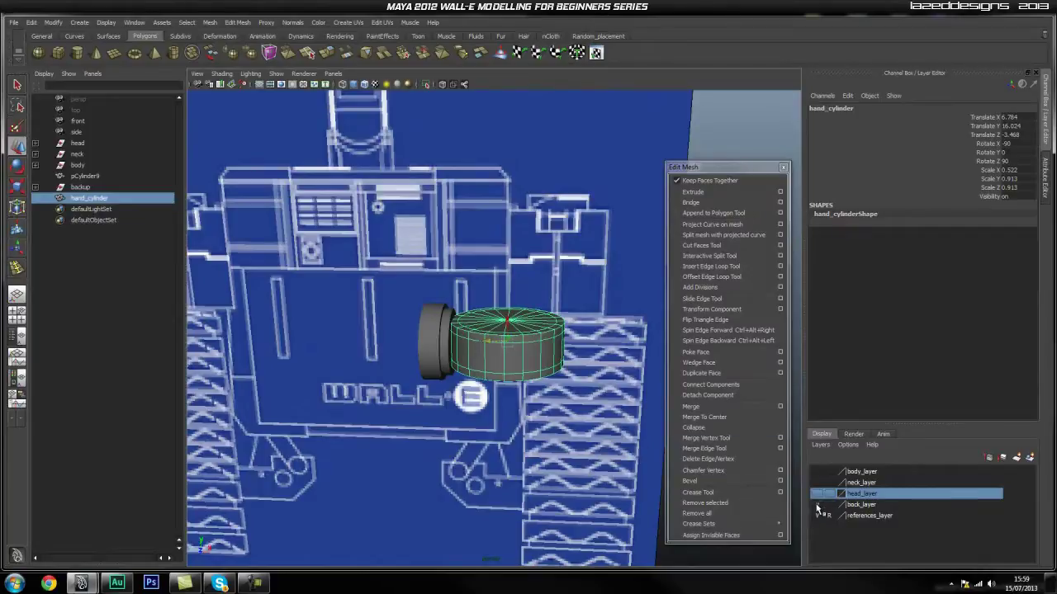
# Show body_layer again and turn on X-ray shading in the side view.
pyautogui.click(816, 473)
pyautogui.keyDown('alt'); pyautogui.moveTo(568, 380); pyautogui.dragTo(520, 361); pyautogui.keyUp('alt')
pyautogui.press('space')
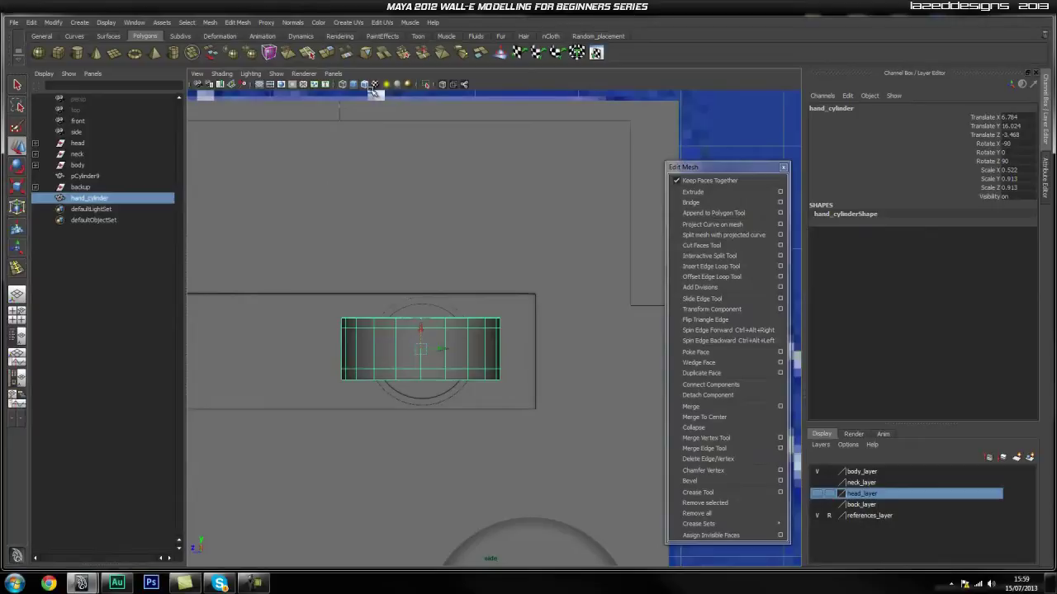
pyautogui.click(441, 85)
pyautogui.keyDown('alt'); pyautogui.moveTo(500, 250); pyautogui.dragTo(502, 229, button='middle'); pyautogui.keyUp('alt')
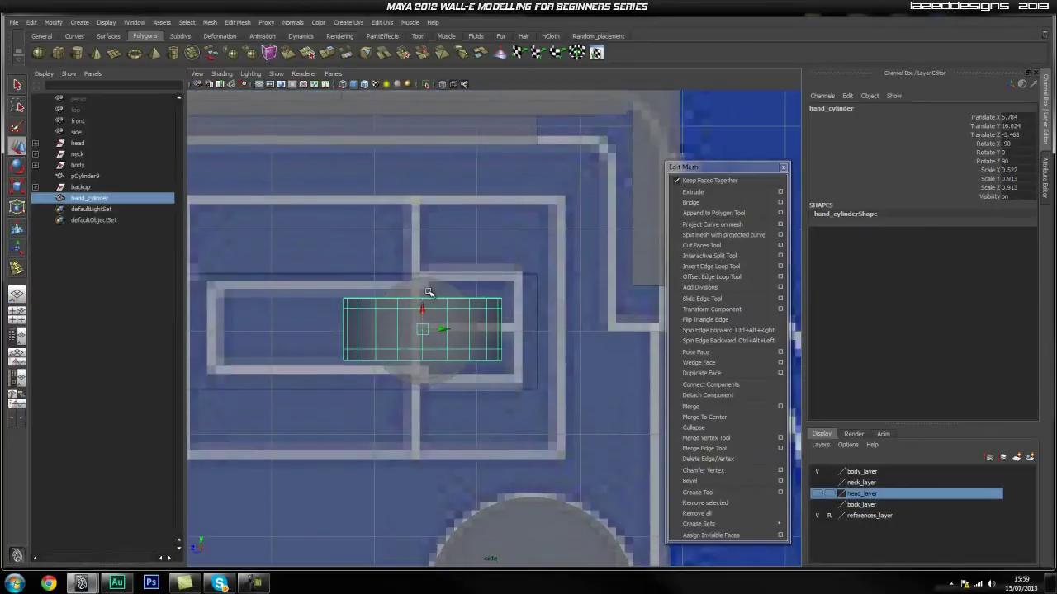
# Group the shoulder cylinder pCylinder9 with hand_cylinder and name the group arm_joint.
pyautogui.click(427, 291)
pyautogui.keyDown('shift'); pyautogui.click(464, 329); pyautogui.keyUp('shift')
pyautogui.click(467, 331)
pyautogui.moveTo(447, 333); pyautogui.dragTo(461, 330)
pyautogui.hotkey('ctrl', 'z')
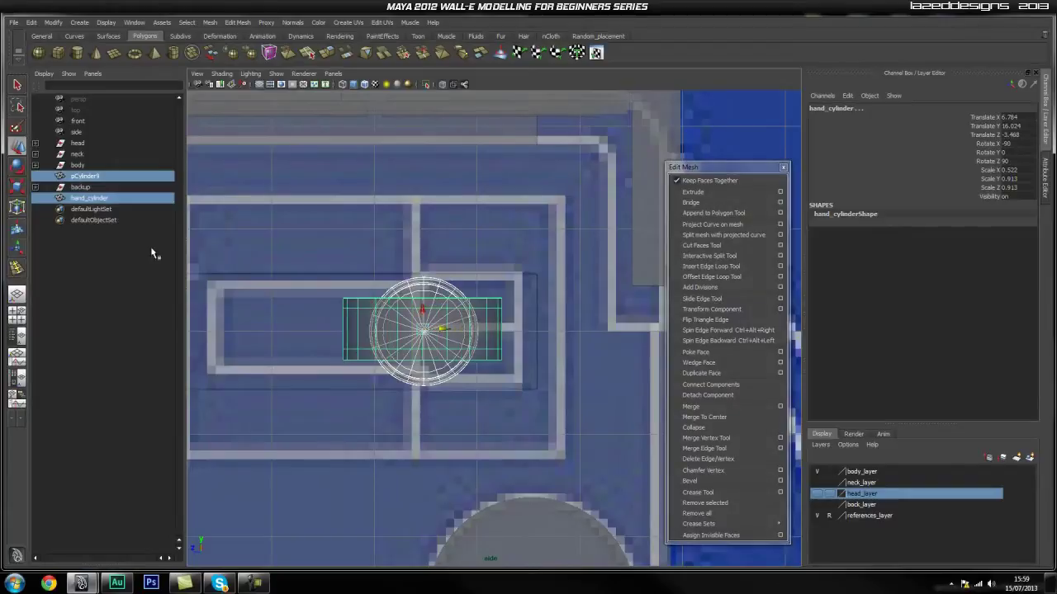
pyautogui.hotkey('ctrl', 'g')
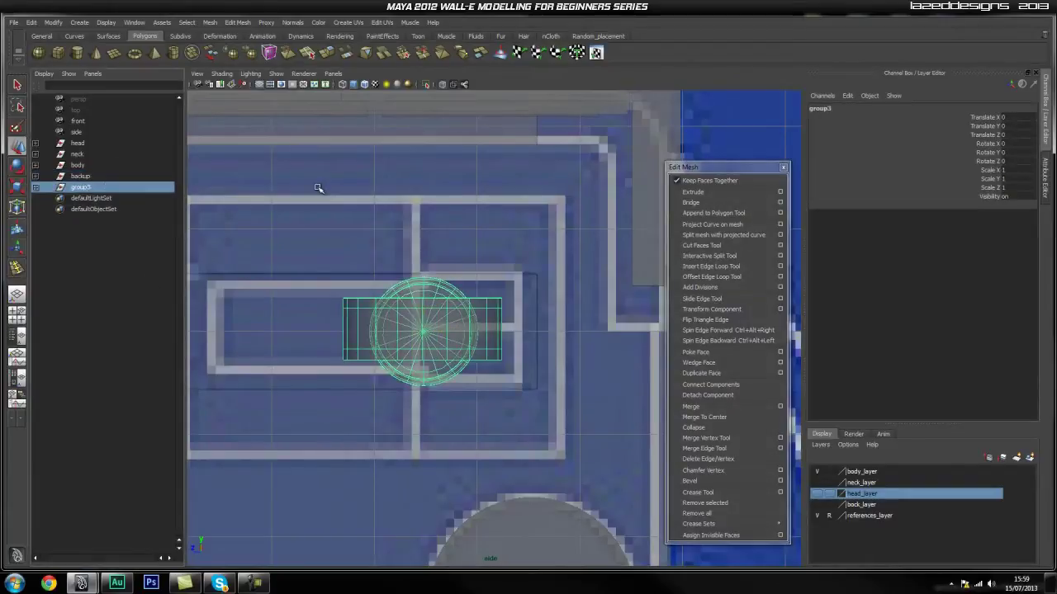
pyautogui.doubleClick(77, 188)
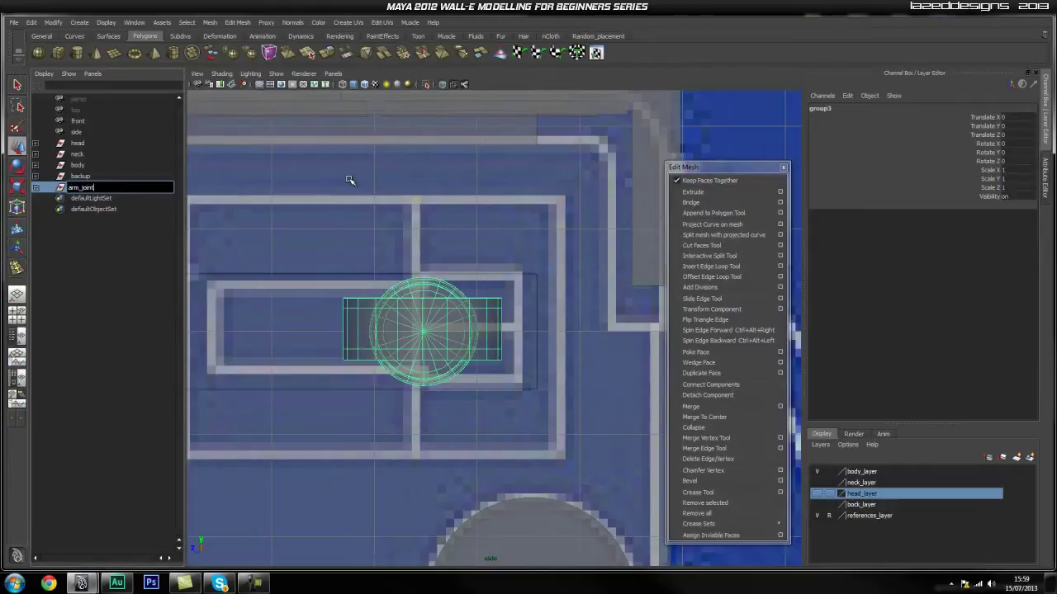
pyautogui.press('Return')
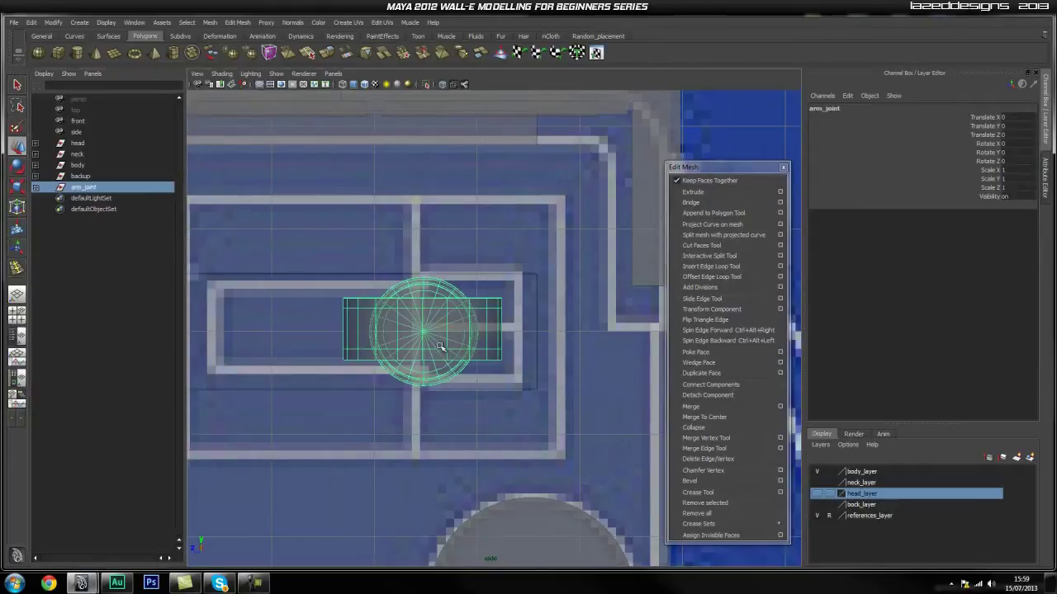
# Center the arm_joint group's pivot and move the group along Z to about -0.429 to match the side blueprint.
pyautogui.press('space')
pyautogui.click(338, 256)
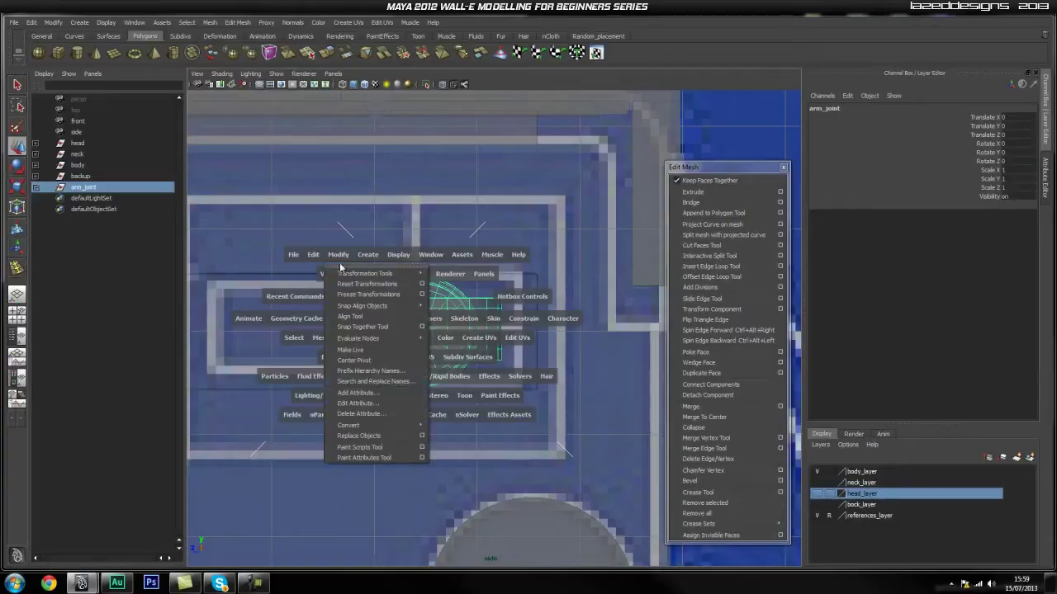
pyautogui.click(354, 360)
pyautogui.moveTo(400, 333); pyautogui.dragTo(446, 334, button='middle')
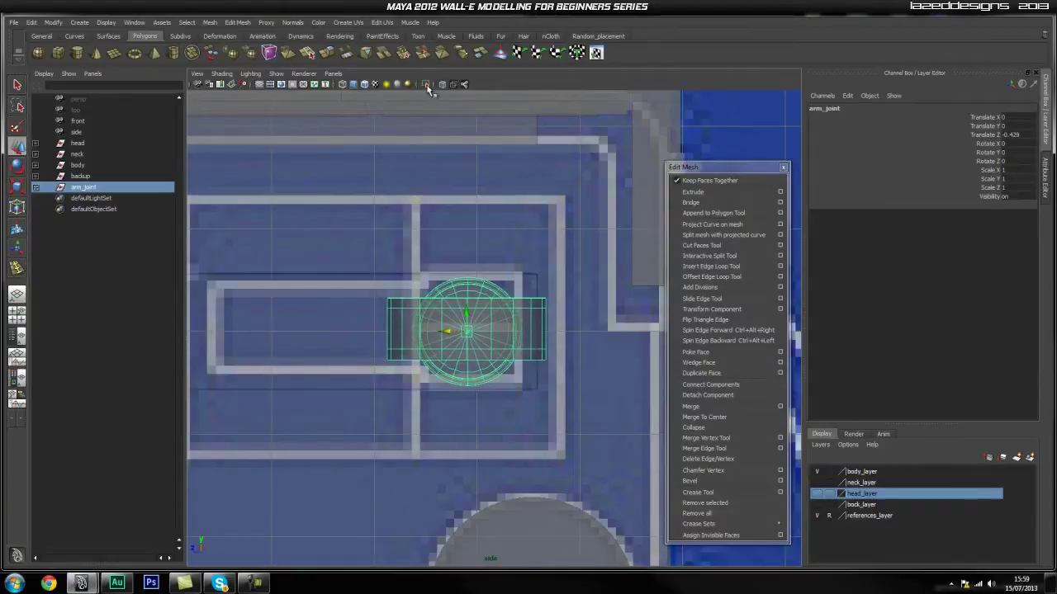
# Turn off X-ray shading in the side view and return to the perspective view with nothing selected.
pyautogui.click(440, 85)
pyautogui.press('space')
pyautogui.moveTo(495, 317); pyautogui.dragTo(495, 289)
pyautogui.moveTo(601, 349)
pyautogui.keyDown('alt'); pyautogui.mouseDown()
pyautogui.moveTo(526, 351)
pyautogui.moveTo(489, 325)
pyautogui.moveTo(578, 324)
pyautogui.moveTo(614, 344)
pyautogui.mouseUp(); pyautogui.keyUp('alt')
pyautogui.click(614, 344)
pyautogui.keyDown('alt'); pyautogui.moveTo(614, 344); pyautogui.dragTo(496, 329, button='right'); pyautogui.keyUp('alt')
pyautogui.keyDown('alt'); pyautogui.moveTo(495, 328); pyautogui.dragTo(513, 363); pyautogui.keyUp('alt')
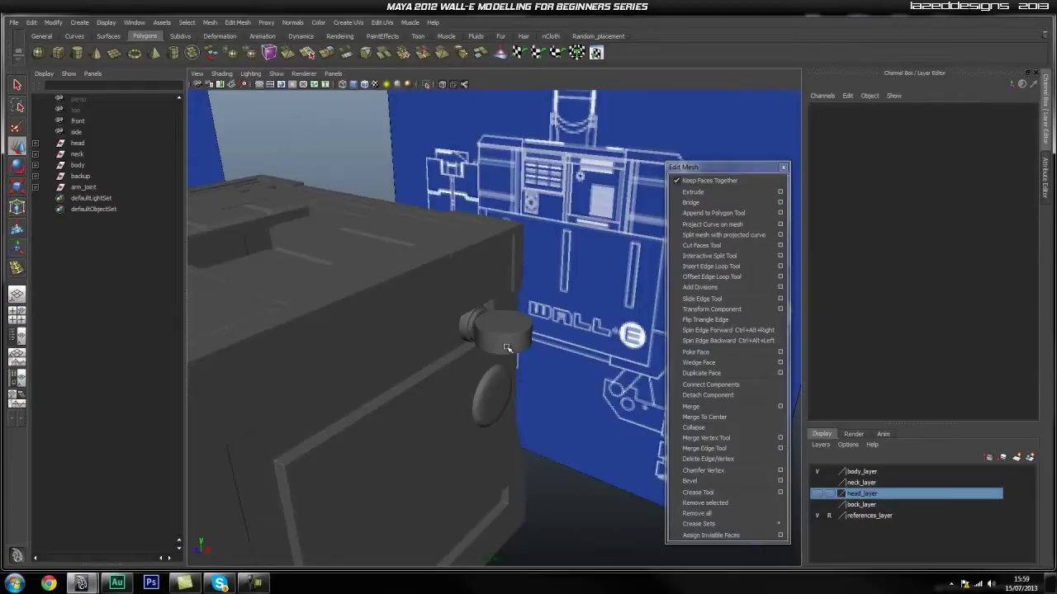
# Select only hand_cylinder within the arm_joint group, using the Select tool.
pyautogui.scroll(4, 500, 349)
pyautogui.click(462, 356)
pyautogui.press('q')
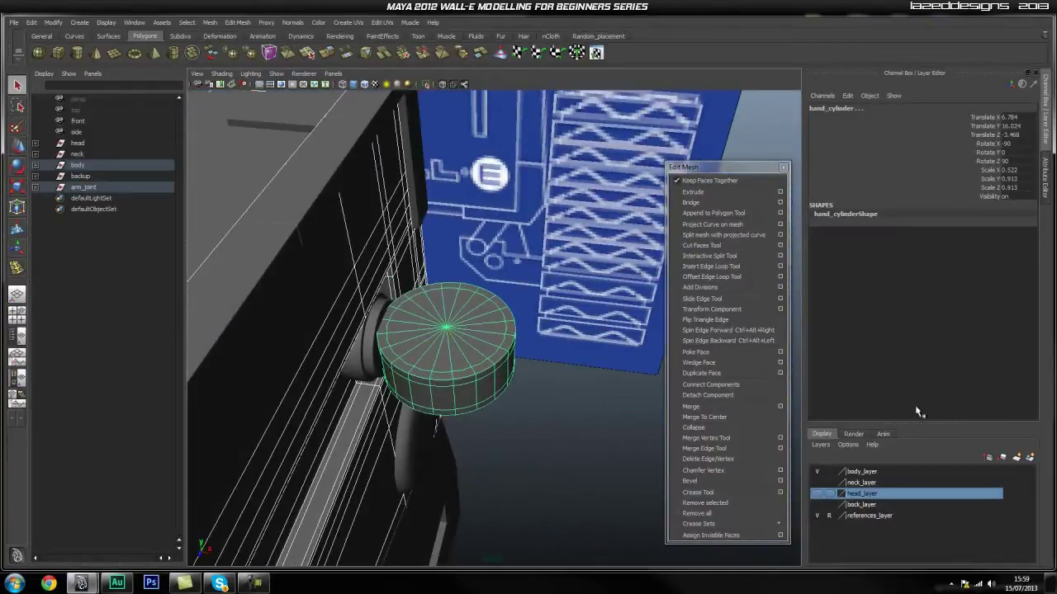
pyautogui.keyDown('alt'); pyautogui.moveTo(513, 353); pyautogui.dragTo(578, 339); pyautogui.keyUp('alt')
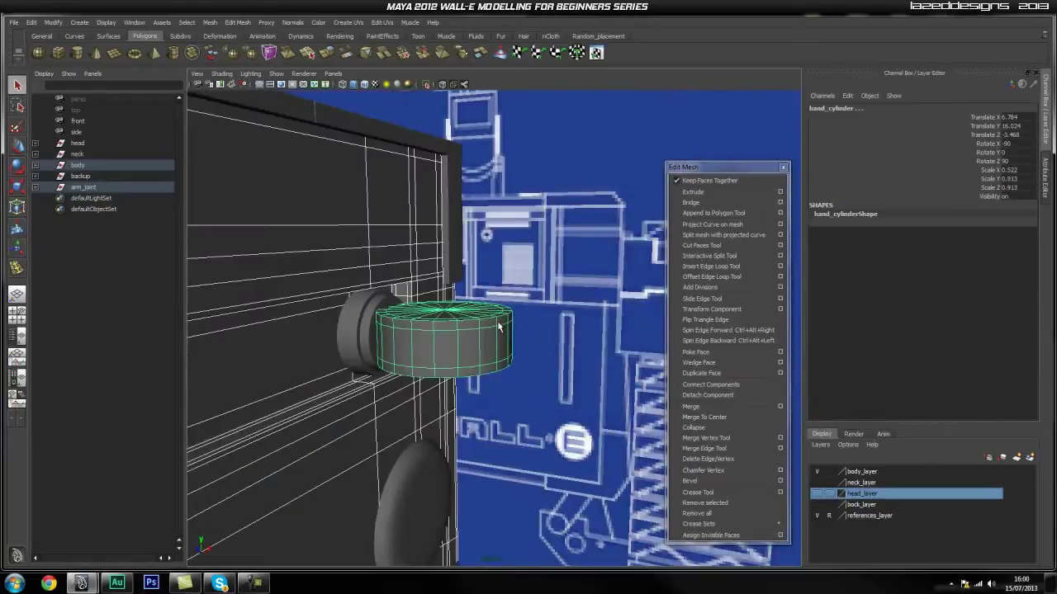
pyautogui.click(470, 320)
pyautogui.keyDown('alt'); pyautogui.moveTo(439, 348); pyautogui.dragTo(418, 353); pyautogui.keyUp('alt')
pyautogui.keyDown('alt'); pyautogui.moveTo(418, 352); pyautogui.dragTo(499, 351, button='right'); pyautogui.keyUp('alt')
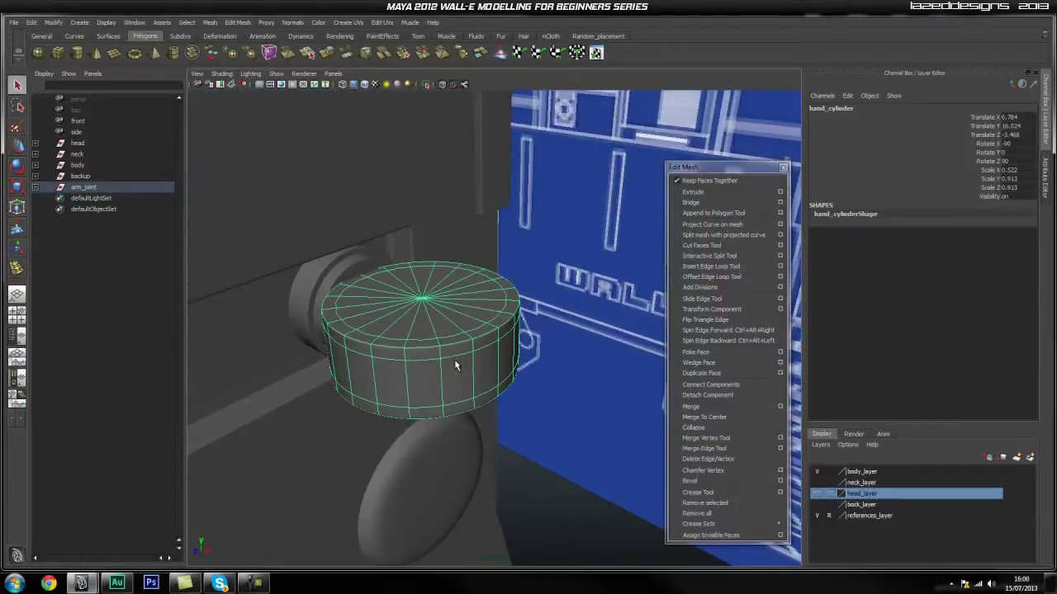
# Duplicate hand_cylinder, move the copy straight down to about Y 11.892 and isolate it in the view.
pyautogui.hotkey('ctrl', 'd')
pyautogui.scroll(-5, 464, 371)
pyautogui.keyDown('alt'); pyautogui.moveTo(488, 363); pyautogui.dragTo(436, 319, button='middle'); pyautogui.keyUp('alt')
pyautogui.press('w')
pyautogui.moveTo(420, 221); pyautogui.dragTo(432, 399)
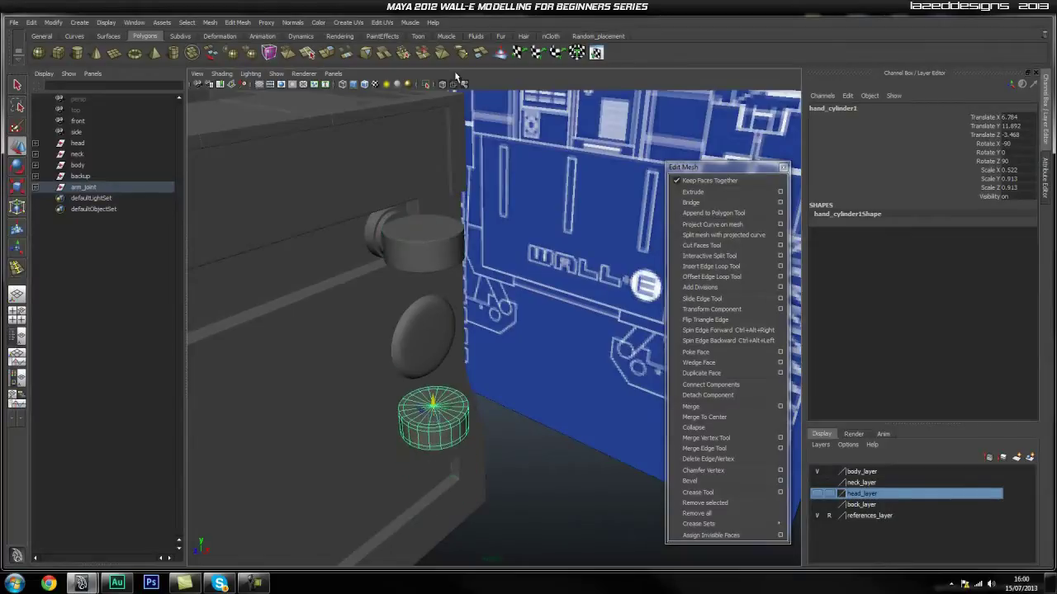
pyautogui.click(425, 84)
# Delete the supporting edge loop around the upper rim of the duplicated cylinder.
pyautogui.press('space')
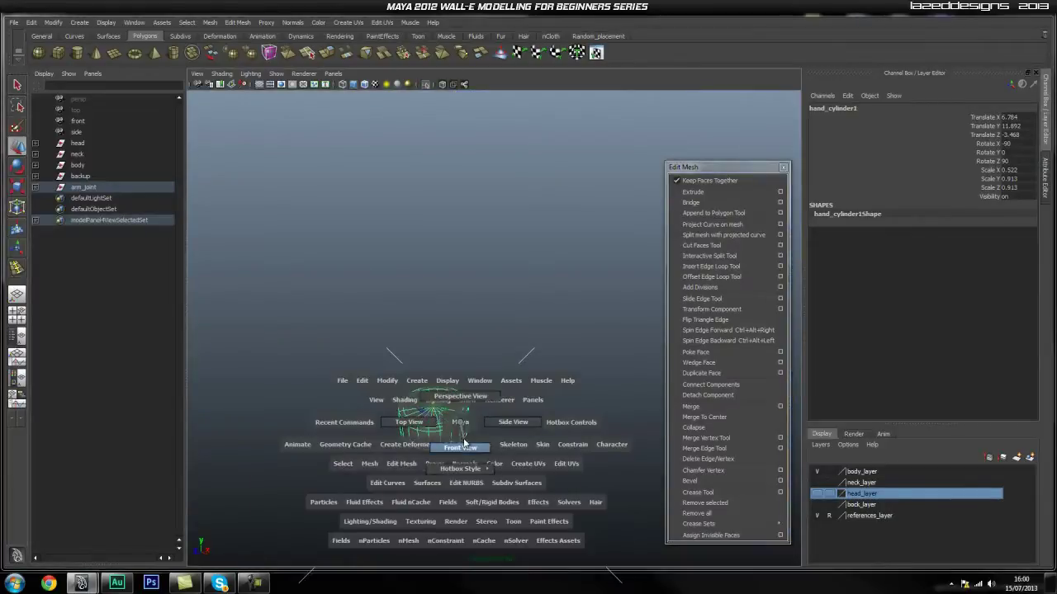
pyautogui.keyDown('alt'); pyautogui.moveTo(462, 425); pyautogui.dragTo(390, 396, button='right'); pyautogui.keyUp('alt')
pyautogui.keyDown('alt'); pyautogui.moveTo(390, 396); pyautogui.dragTo(415, 296, button='middle'); pyautogui.keyUp('alt')
pyautogui.keyDown('alt'); pyautogui.moveTo(314, 431); pyautogui.dragTo(488, 438, button='right'); pyautogui.keyUp('alt')
pyautogui.keyDown('alt'); pyautogui.moveTo(433, 408); pyautogui.dragTo(497, 341, button='middle'); pyautogui.keyUp('alt')
pyautogui.keyDown('alt'); pyautogui.moveTo(351, 397); pyautogui.dragTo(438, 424, button='right'); pyautogui.keyUp('alt')
pyautogui.keyDown('alt'); pyautogui.moveTo(439, 423); pyautogui.dragTo(438, 372, button='middle'); pyautogui.keyUp('alt')
pyautogui.moveTo(438, 372); pyautogui.dragTo(438, 345, button='right')
pyautogui.click(446, 425)
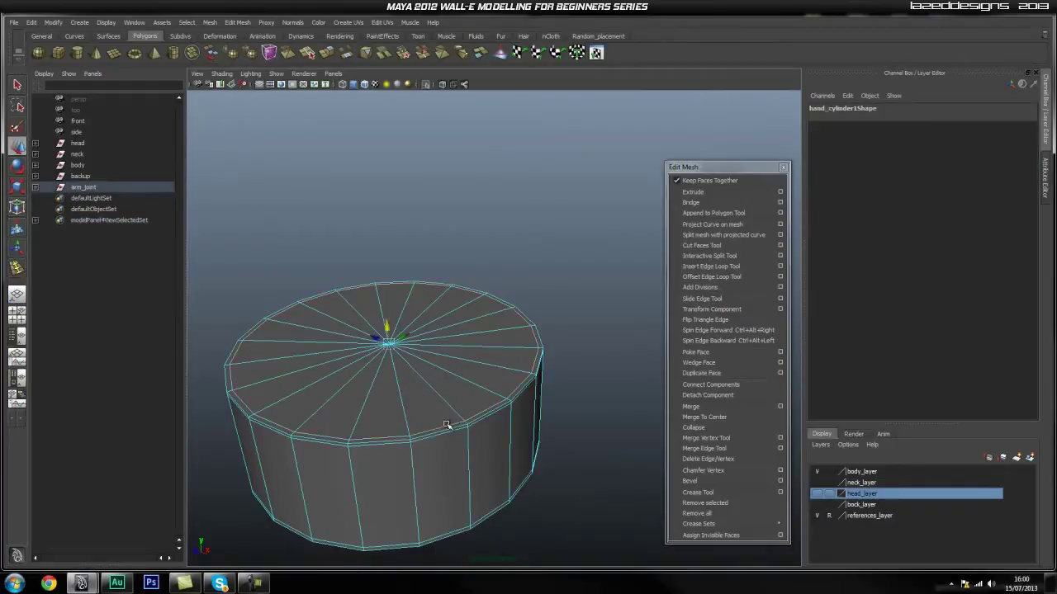
pyautogui.keyDown('shift'); pyautogui.moveTo(449, 432); pyautogui.dragTo(408, 447, button='right'); pyautogui.keyUp('shift')
# Delete the supporting edge loop around the lower rim of the duplicated cylinder.
pyautogui.keyDown('alt'); pyautogui.moveTo(413, 494); pyautogui.dragTo(404, 426); pyautogui.keyUp('alt')
pyautogui.keyDown('alt'); pyautogui.moveTo(392, 533); pyautogui.dragTo(381, 226, button='middle'); pyautogui.keyUp('alt')
pyautogui.keyDown('alt'); pyautogui.moveTo(397, 388); pyautogui.dragTo(402, 320); pyautogui.keyUp('alt')
pyautogui.keyDown('alt'); pyautogui.moveTo(402, 319); pyautogui.dragTo(406, 215, button='middle'); pyautogui.keyUp('alt')
pyautogui.keyDown('alt'); pyautogui.moveTo(411, 487); pyautogui.dragTo(411, 446); pyautogui.keyUp('alt')
pyautogui.keyDown('alt'); pyautogui.moveTo(411, 444); pyautogui.dragTo(413, 372, button='middle'); pyautogui.keyUp('alt')
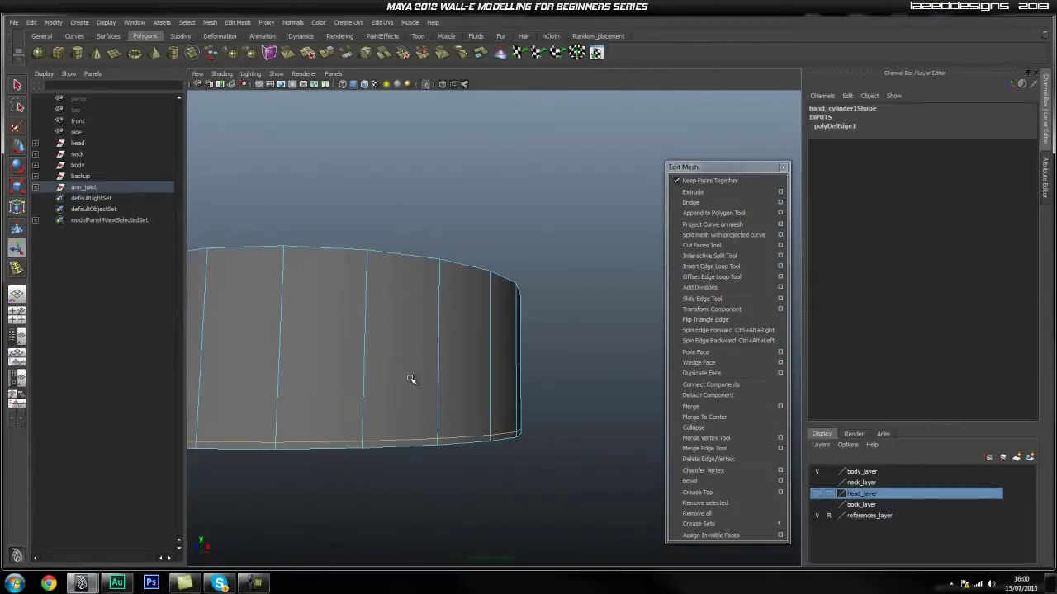
pyautogui.click(571, 442)
pyautogui.doubleClick(406, 440)
pyautogui.keyDown('alt'); pyautogui.moveTo(429, 498); pyautogui.dragTo(428, 464); pyautogui.keyUp('alt')
pyautogui.keyDown('alt'); pyautogui.moveTo(429, 463); pyautogui.dragTo(398, 359, button='middle'); pyautogui.keyUp('alt')
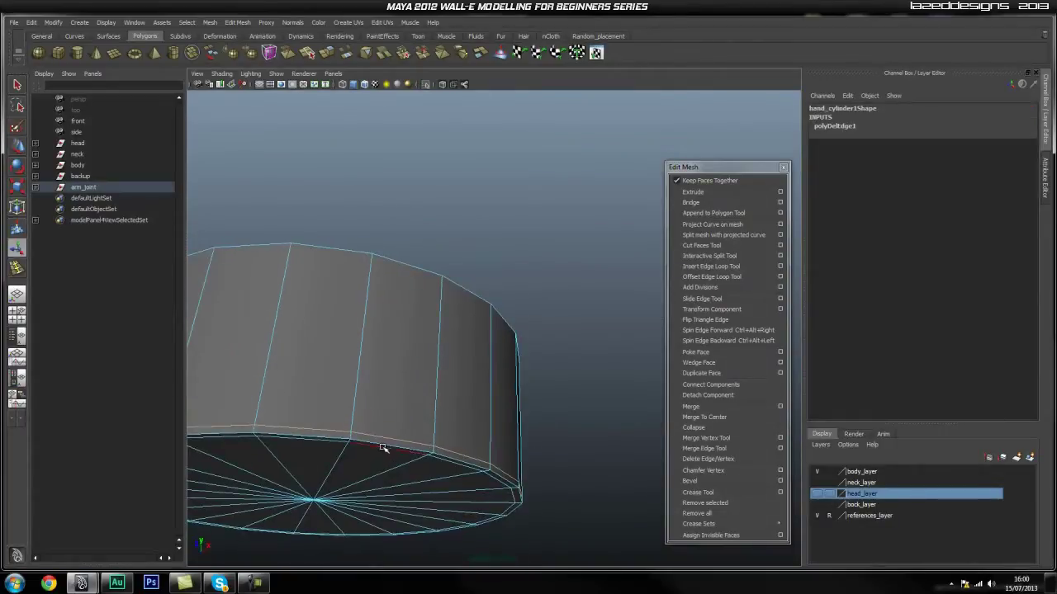
pyautogui.keyDown('shift'); pyautogui.moveTo(397, 371); pyautogui.dragTo(359, 384, button='right'); pyautogui.keyUp('shift')
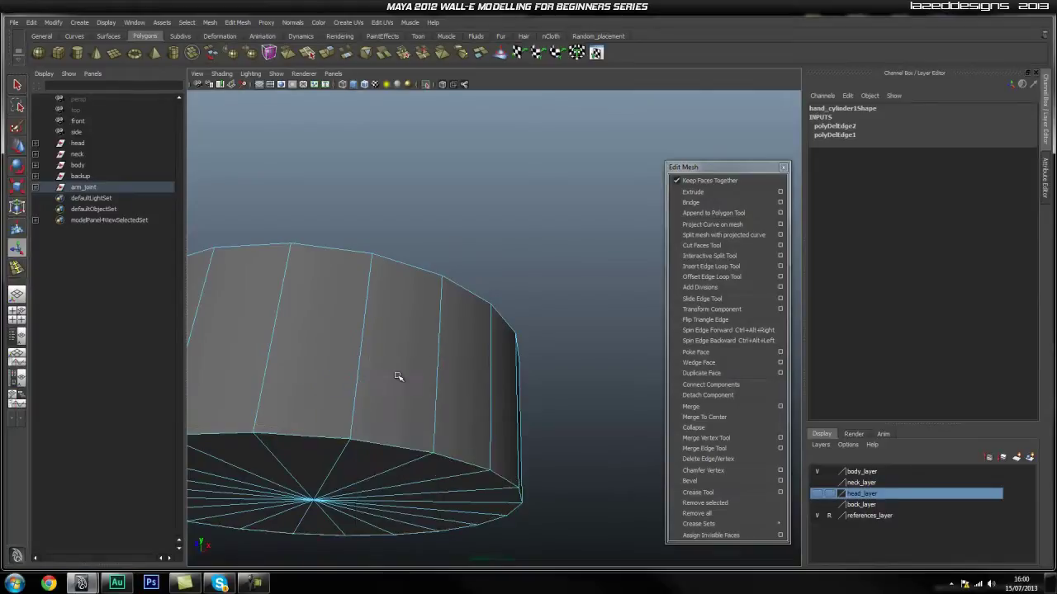
# In the top view, align the first rim vertex above the rightmost point with that point to start a straight side.
pyautogui.keyDown('alt'); pyautogui.moveTo(431, 361); pyautogui.dragTo(428, 398); pyautogui.keyUp('alt')
pyautogui.keyDown('alt'); pyautogui.moveTo(416, 369); pyautogui.dragTo(351, 217, button='right'); pyautogui.keyUp('alt')
pyautogui.keyDown('alt'); pyautogui.moveTo(351, 217); pyautogui.dragTo(353, 375); pyautogui.keyUp('alt')
pyautogui.press('space')
pyautogui.keyDown('alt'); pyautogui.moveTo(351, 374); pyautogui.dragTo(340, 373, button='middle'); pyautogui.keyUp('alt')
pyautogui.keyDown('alt'); pyautogui.moveTo(340, 373); pyautogui.dragTo(743, 416, button='right'); pyautogui.keyUp('alt')
pyautogui.keyDown('alt'); pyautogui.moveTo(359, 359); pyautogui.dragTo(390, 377, button='middle'); pyautogui.keyUp('alt')
pyautogui.keyDown('alt'); pyautogui.moveTo(294, 399); pyautogui.dragTo(440, 387, button='right'); pyautogui.keyUp('alt')
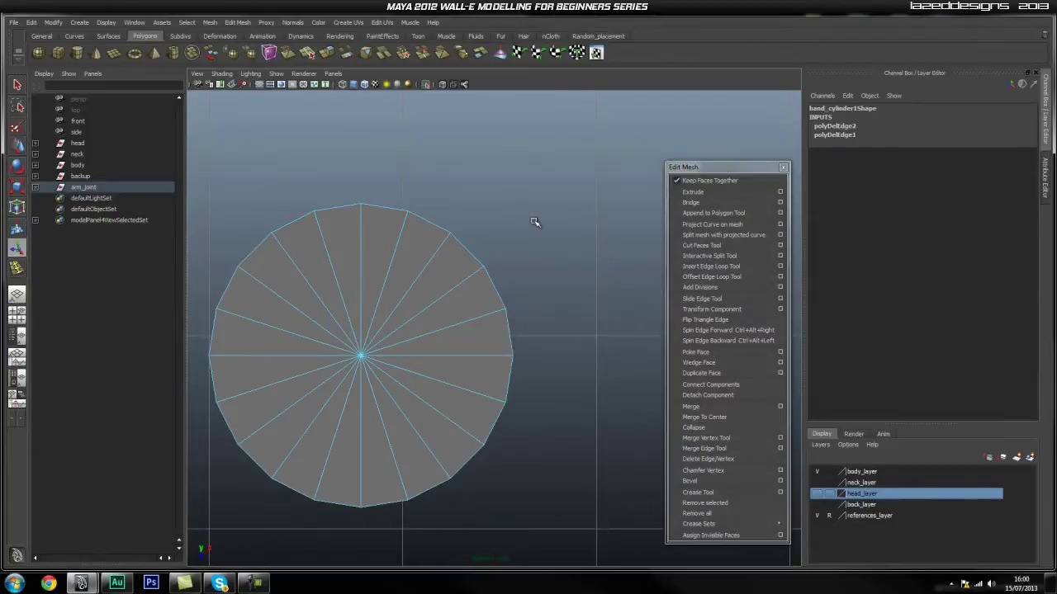
pyautogui.keyDown('alt'); pyautogui.moveTo(385, 335); pyautogui.dragTo(467, 317, button='right'); pyautogui.keyUp('alt')
pyautogui.keyDown('alt'); pyautogui.moveTo(470, 308); pyautogui.dragTo(424, 336, button='middle'); pyautogui.keyUp('alt')
pyautogui.press('q')
pyautogui.moveTo(445, 368); pyautogui.dragTo(510, 322, button='right')
pyautogui.click(466, 335)
pyautogui.press('w')
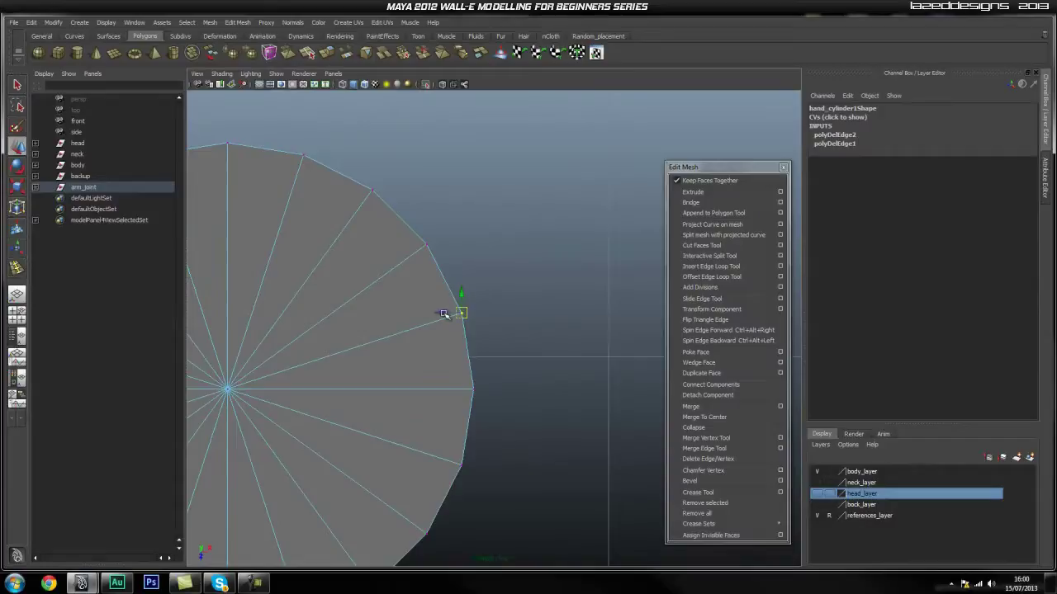
pyautogui.moveTo(475, 392); pyautogui.dragTo(482, 391, button='middle')
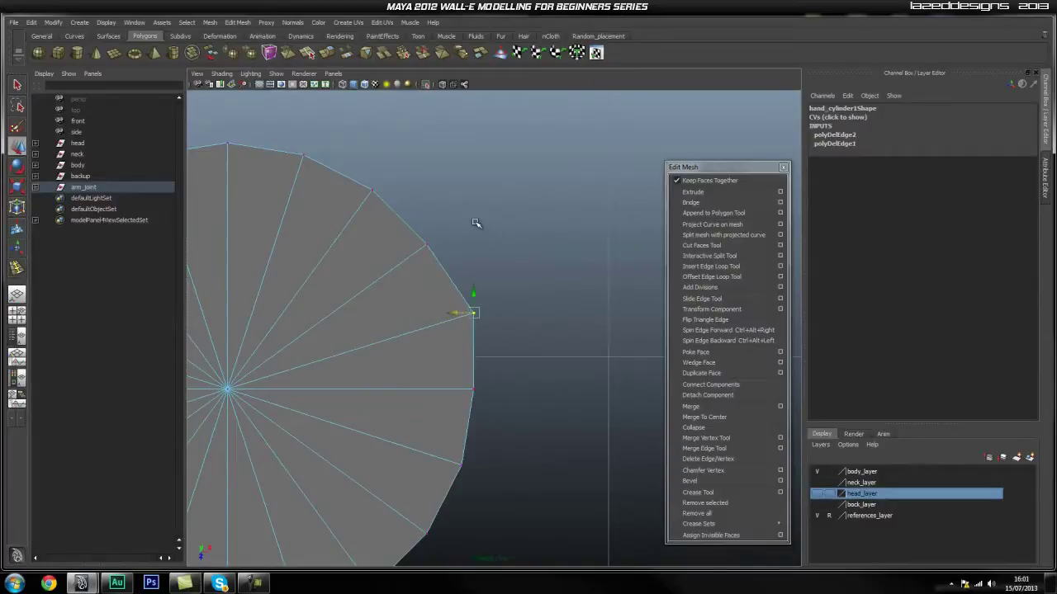
# Snap the next two rim vertices onto the straight right side and move each slightly up toward the corner.
pyautogui.click(429, 248)
pyautogui.moveTo(471, 314); pyautogui.dragTo(477, 314, button='middle')
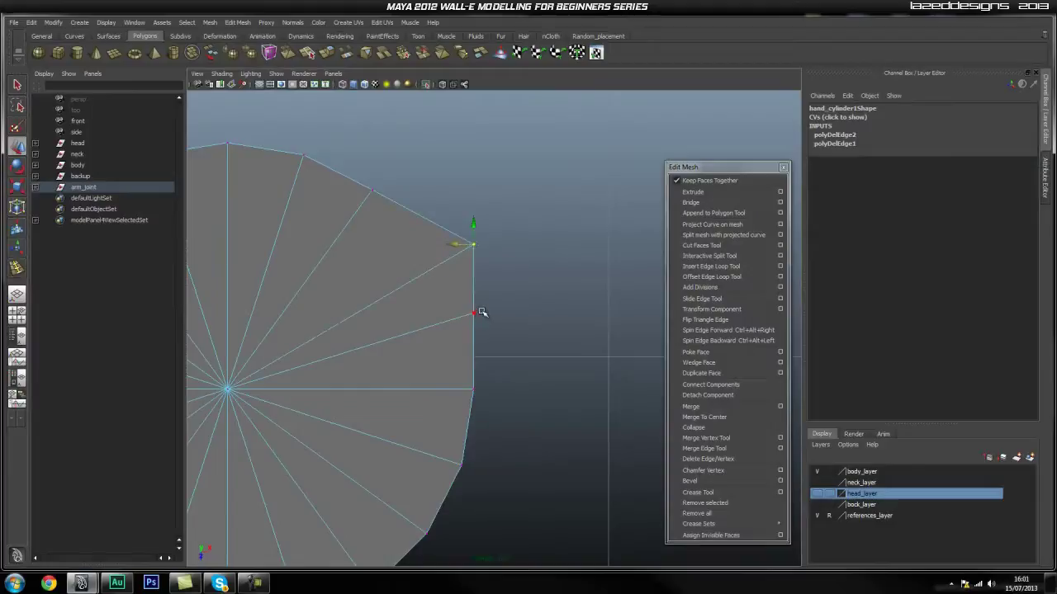
pyautogui.moveTo(474, 226); pyautogui.dragTo(473, 206)
pyautogui.keyDown('alt'); pyautogui.moveTo(379, 200); pyautogui.dragTo(414, 241, button='middle'); pyautogui.keyUp('alt')
pyautogui.moveTo(439, 201); pyautogui.dragTo(381, 247)
pyautogui.click(384, 231)
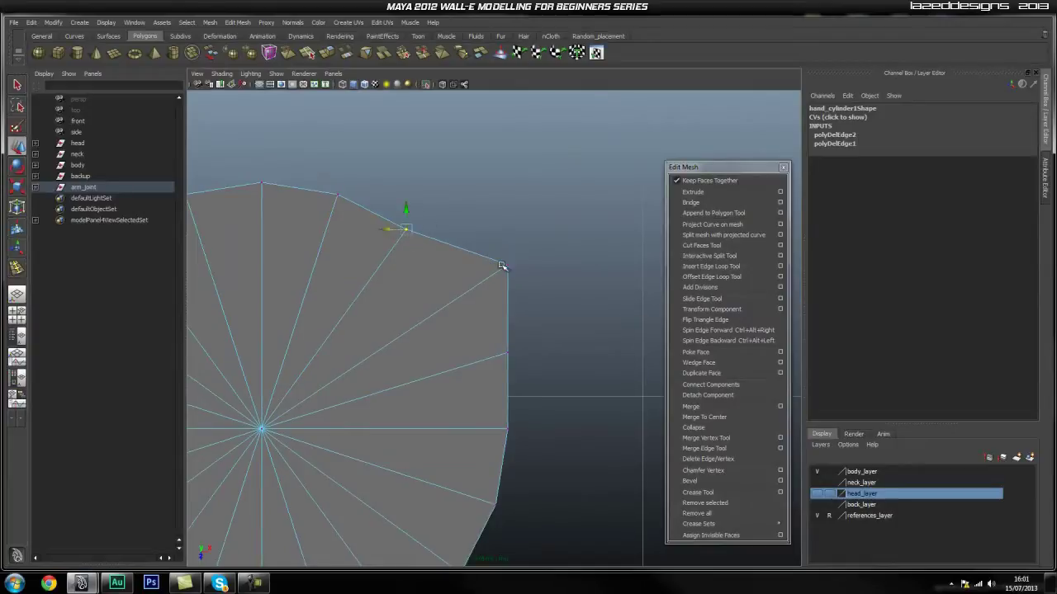
pyautogui.moveTo(506, 268); pyautogui.dragTo(519, 265, button='middle')
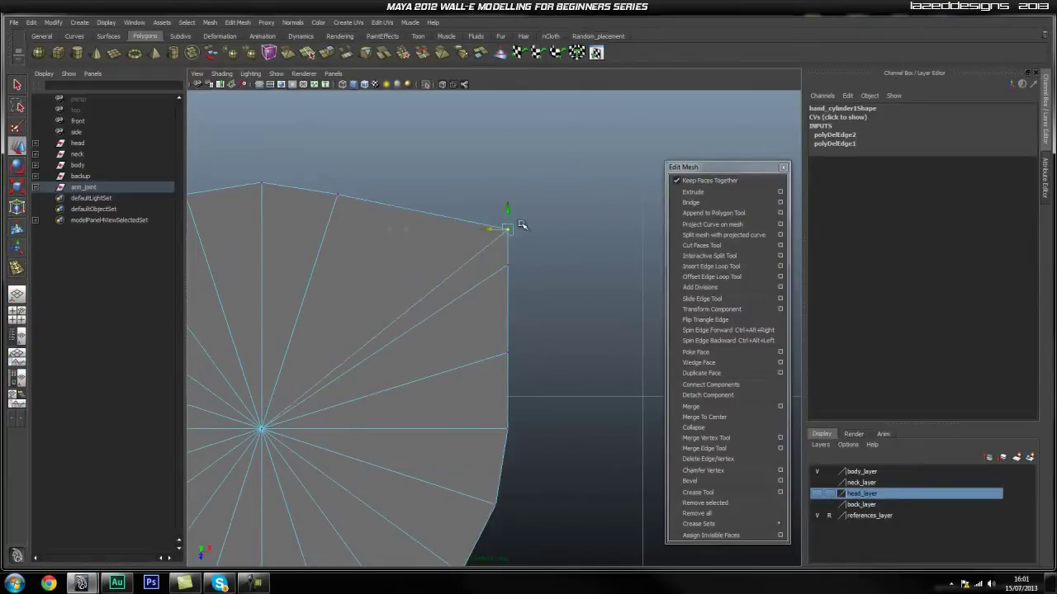
pyautogui.moveTo(509, 208); pyautogui.dragTo(509, 192)
# Level the remaining upper-right rim vertex and the corner vertex with the topmost vertex to square the corner.
pyautogui.click(340, 201)
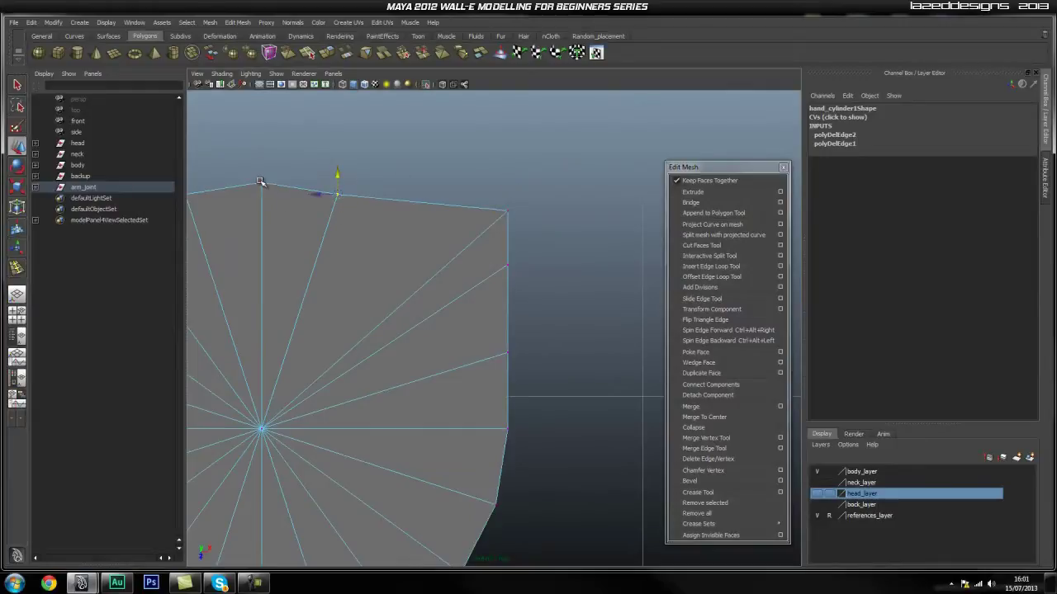
pyautogui.moveTo(261, 182); pyautogui.dragTo(262, 181, button='middle')
pyautogui.moveTo(315, 181); pyautogui.dragTo(359, 181)
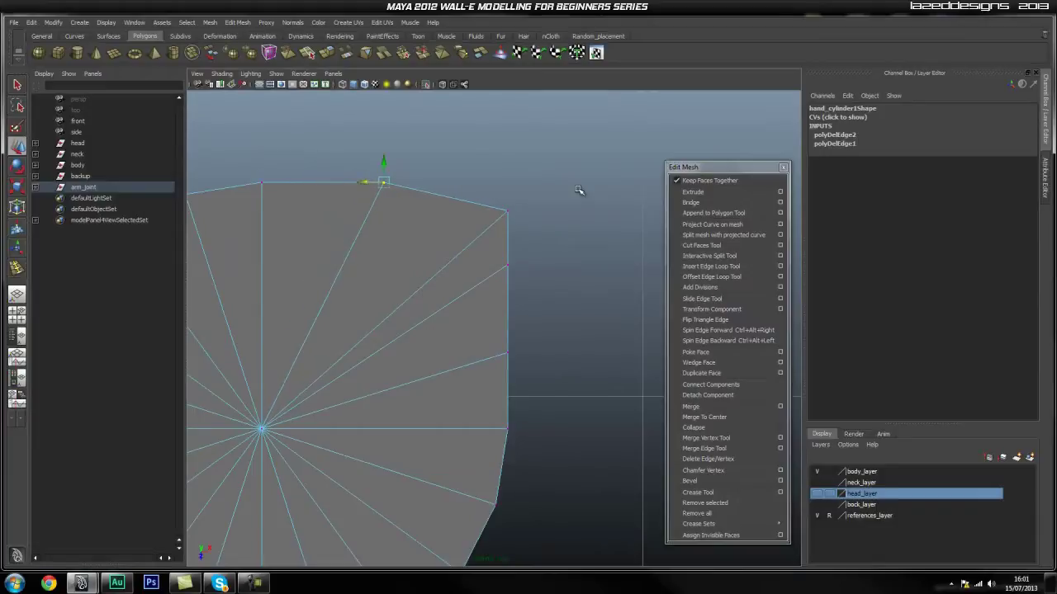
pyautogui.click(507, 211)
pyautogui.moveTo(383, 183); pyautogui.dragTo(384, 184)
pyautogui.click(551, 311)
# Slide the vertices along the straight upper edge toward the corner to even out their spacing.
pyautogui.keyDown('alt'); pyautogui.moveTo(533, 313); pyautogui.dragTo(481, 292, button='right'); pyautogui.keyUp('alt')
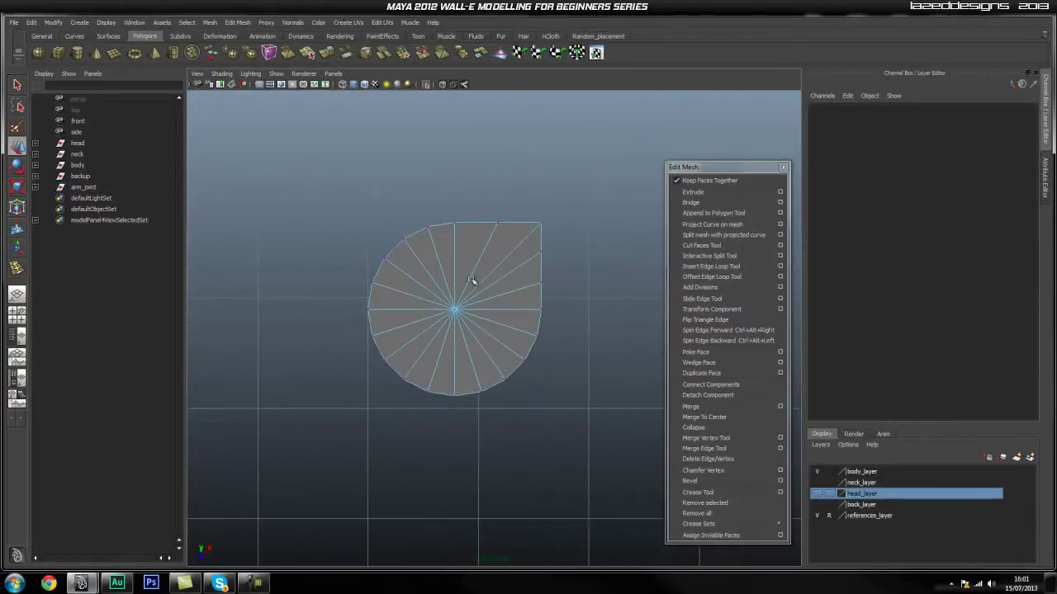
pyautogui.keyDown('alt'); pyautogui.moveTo(465, 255); pyautogui.dragTo(427, 250, button='middle'); pyautogui.keyUp('alt')
pyautogui.keyDown('alt'); pyautogui.moveTo(321, 259); pyautogui.dragTo(469, 267, button='right'); pyautogui.keyUp('alt')
pyautogui.keyDown('alt'); pyautogui.moveTo(400, 227); pyautogui.dragTo(413, 245, button='middle'); pyautogui.keyUp('alt')
pyautogui.keyDown('alt'); pyautogui.moveTo(336, 261); pyautogui.dragTo(512, 271, button='right'); pyautogui.keyUp('alt')
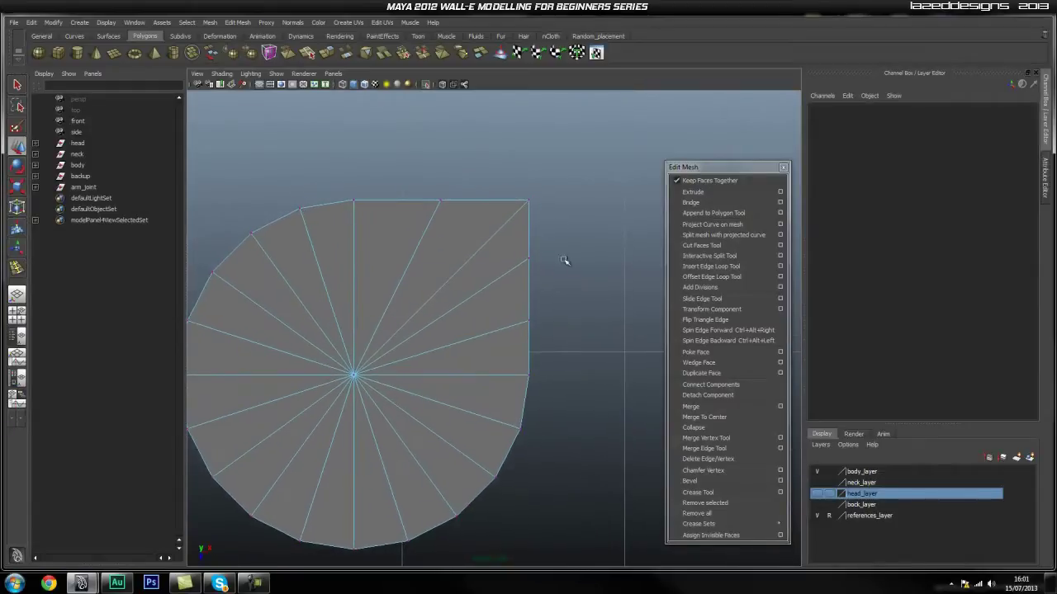
pyautogui.click(444, 202)
pyautogui.moveTo(426, 201); pyautogui.dragTo(432, 201)
pyautogui.keyDown('alt'); pyautogui.moveTo(383, 263); pyautogui.dragTo(383, 225, button='middle'); pyautogui.keyUp('alt')
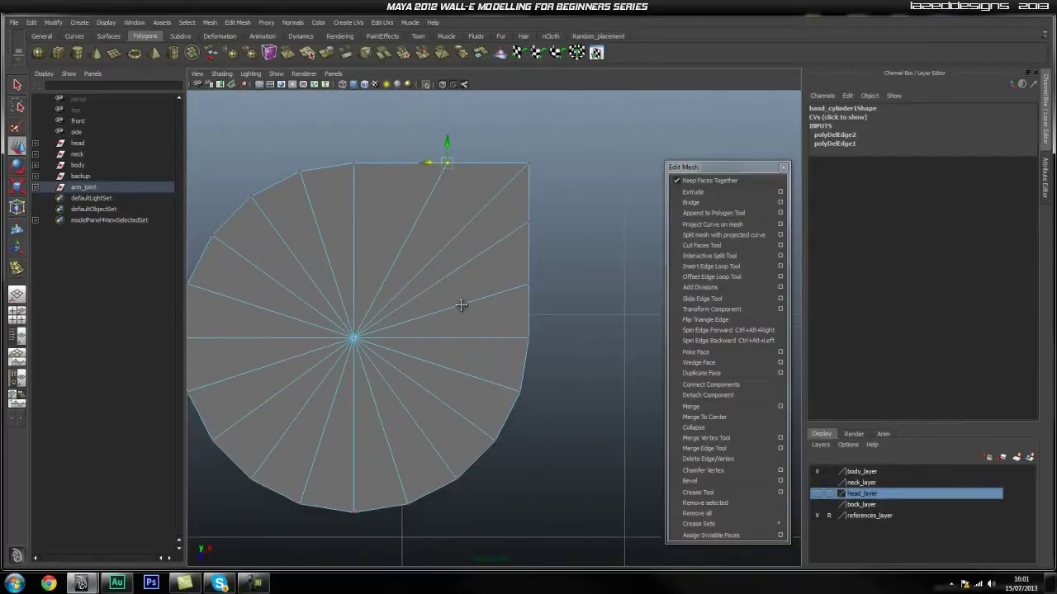
pyautogui.keyDown('alt'); pyautogui.moveTo(454, 300); pyautogui.dragTo(465, 323, button='middle'); pyautogui.keyUp('alt')
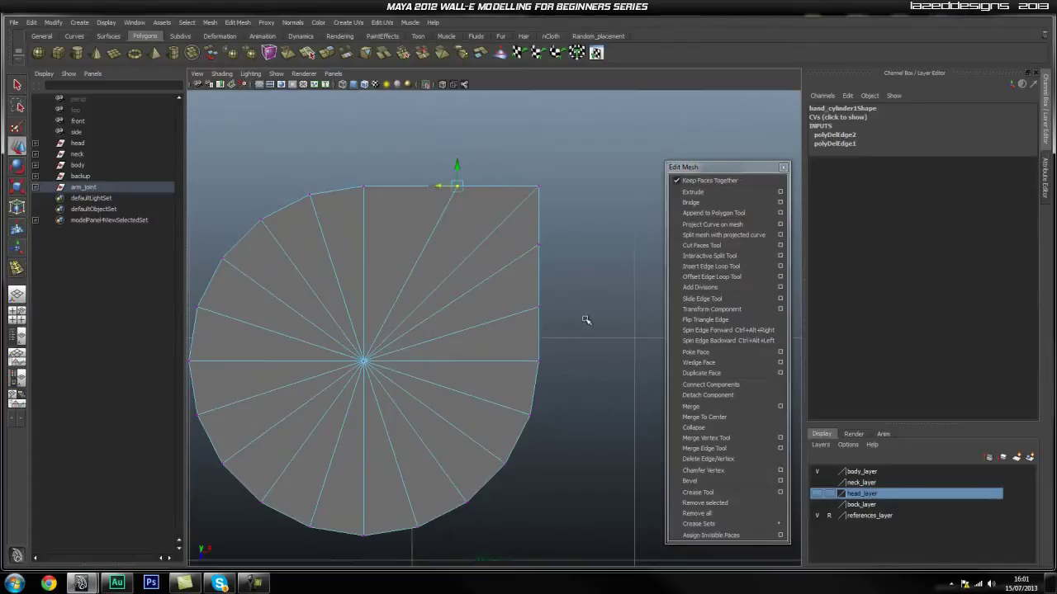
pyautogui.click(367, 180)
pyautogui.moveTo(343, 187); pyautogui.dragTo(362, 185, button='middle')
pyautogui.click(332, 166)
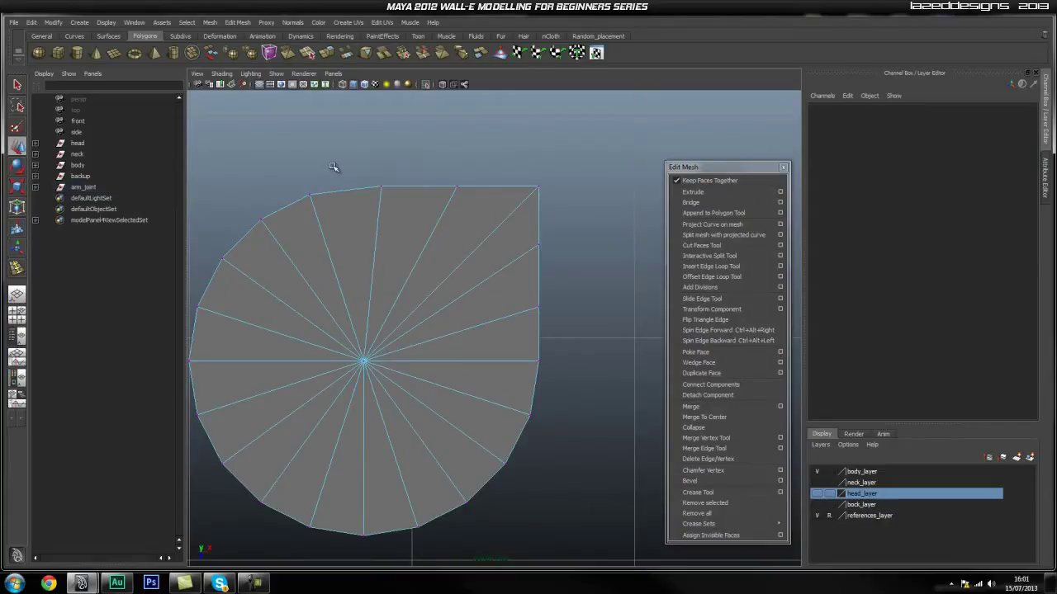
pyautogui.click(299, 207)
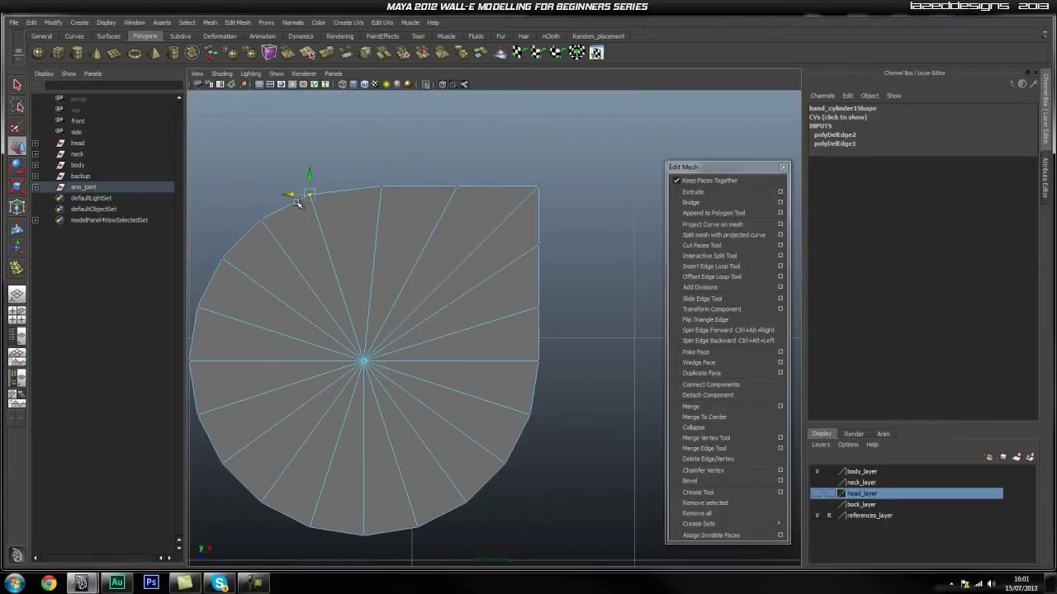
pyautogui.click(578, 417)
# Inspect the reshaped cylinder from several angles in the perspective view.
pyautogui.press('space')
pyautogui.moveTo(432, 397); pyautogui.dragTo(433, 365)
pyautogui.keyDown('alt'); pyautogui.moveTo(473, 394); pyautogui.dragTo(423, 401); pyautogui.keyUp('alt')
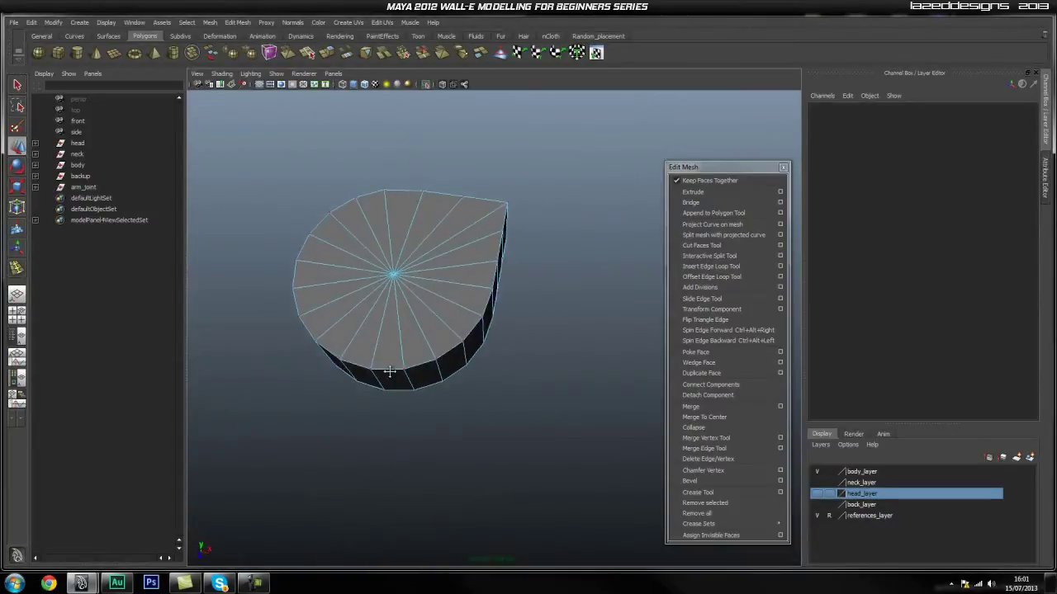
pyautogui.keyDown('alt'); pyautogui.moveTo(348, 311); pyautogui.dragTo(389, 373, button='middle'); pyautogui.keyUp('alt')
pyautogui.keyDown('alt'); pyautogui.moveTo(388, 373); pyautogui.dragTo(439, 391, button='right'); pyautogui.keyUp('alt')
pyautogui.keyDown('alt'); pyautogui.moveTo(416, 380); pyautogui.dragTo(478, 354); pyautogui.keyUp('alt')
pyautogui.keyDown('alt'); pyautogui.moveTo(512, 423); pyautogui.dragTo(387, 322); pyautogui.keyUp('alt')
# Try extruding the cylinder's top and bottom cap faces with an offset of 0.1.
pyautogui.press('space')
pyautogui.keyDown('alt'); pyautogui.moveTo(387, 333); pyautogui.dragTo(438, 308, button='middle'); pyautogui.keyUp('alt')
pyautogui.rightClick(438, 308)
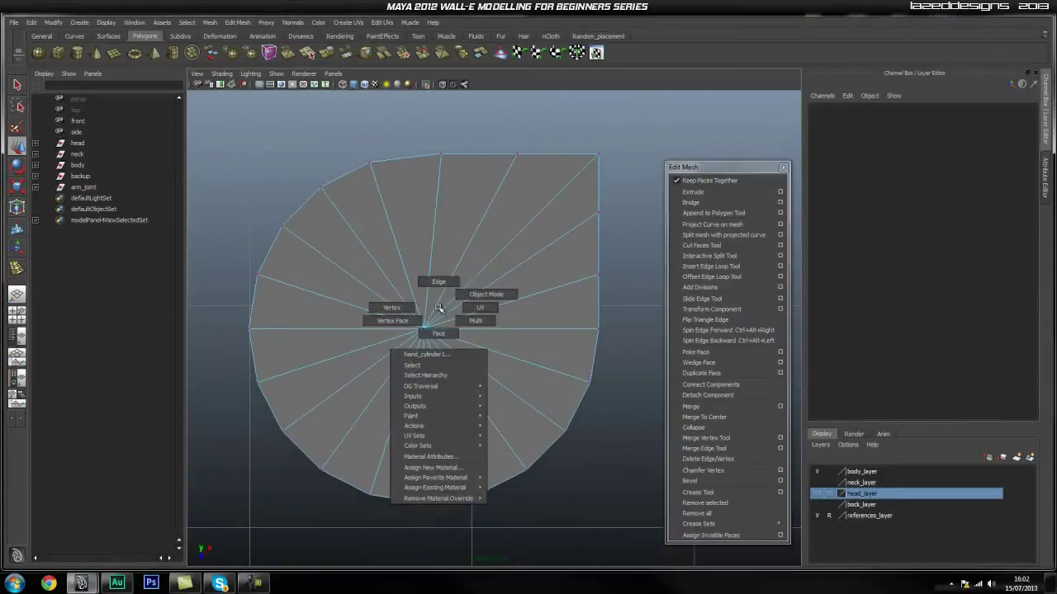
pyautogui.moveTo(427, 337); pyautogui.dragTo(427, 338, button='right')
pyautogui.moveTo(344, 266); pyautogui.dragTo(461, 438)
pyautogui.press('space')
pyautogui.click(705, 193)
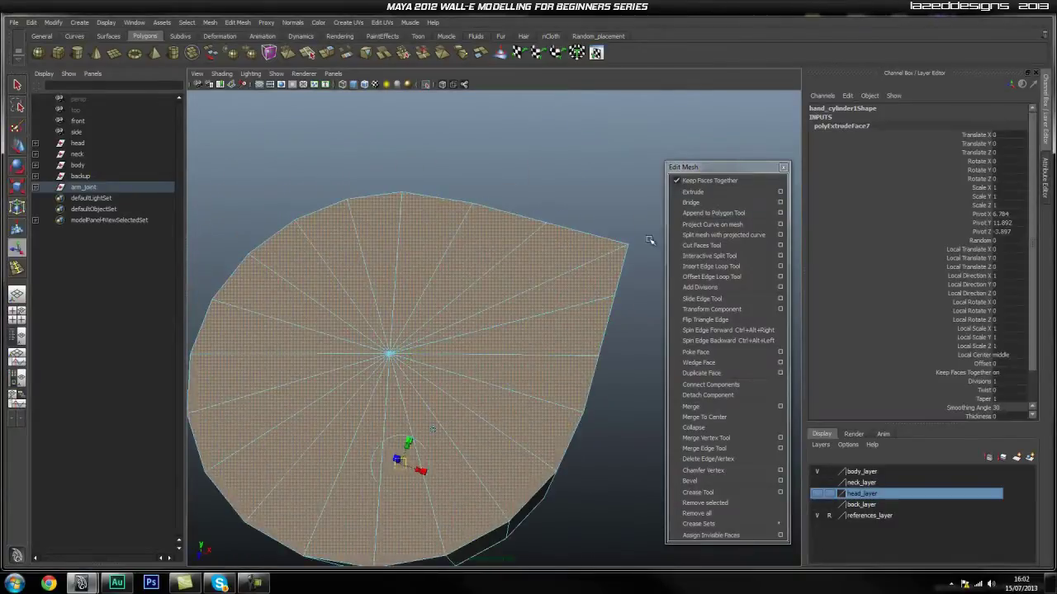
pyautogui.press('r')
pyautogui.keyDown('alt'); pyautogui.moveTo(455, 422); pyautogui.dragTo(521, 413); pyautogui.keyUp('alt')
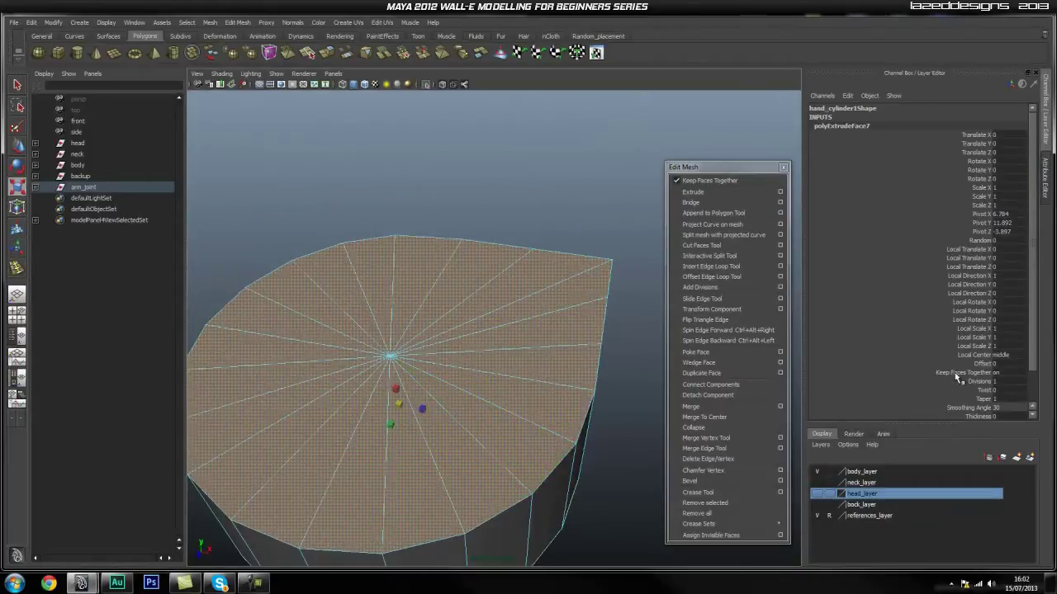
pyautogui.scroll(-2, 949, 380)
pyautogui.click(987, 328)
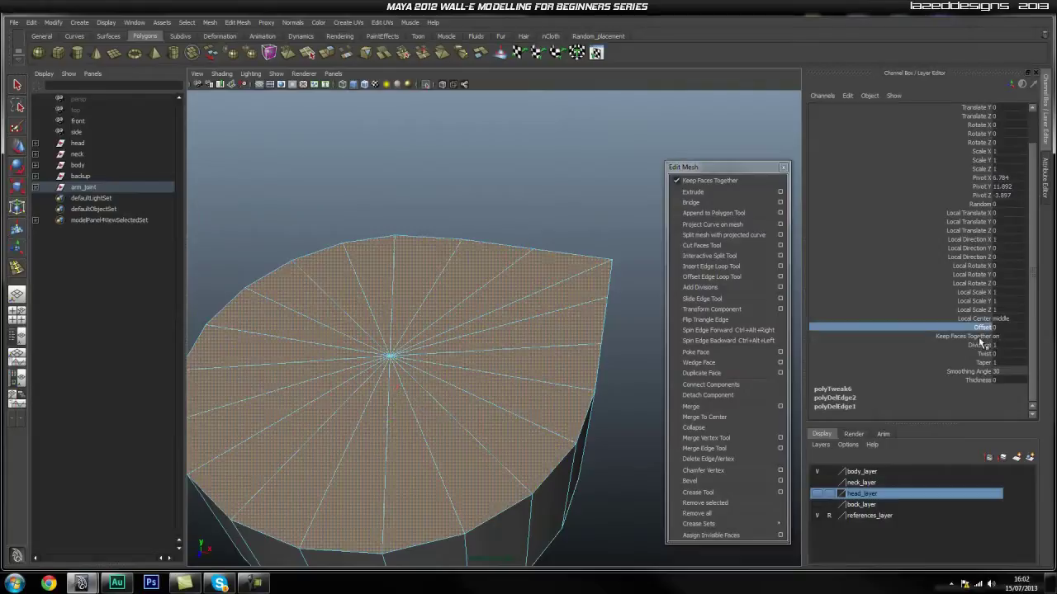
pyautogui.moveTo(620, 330); pyautogui.dragTo(622, 330, button='middle')
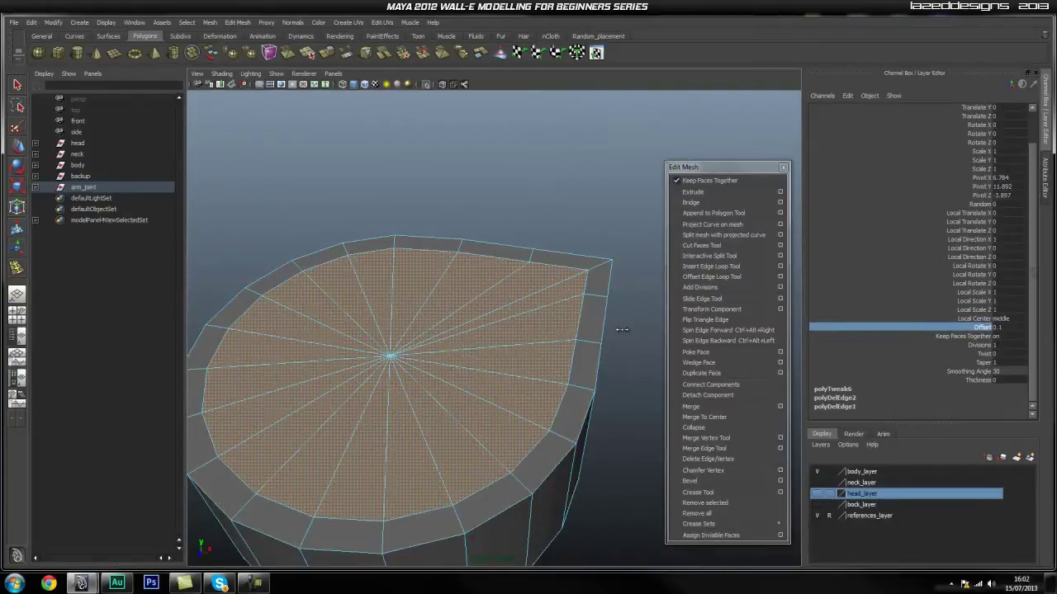
pyautogui.moveTo(621, 339)
pyautogui.keyDown('alt'); pyautogui.mouseDown()
pyautogui.moveTo(593, 353)
pyautogui.moveTo(648, 356)
pyautogui.moveTo(631, 355)
pyautogui.mouseUp(); pyautogui.keyUp('alt')
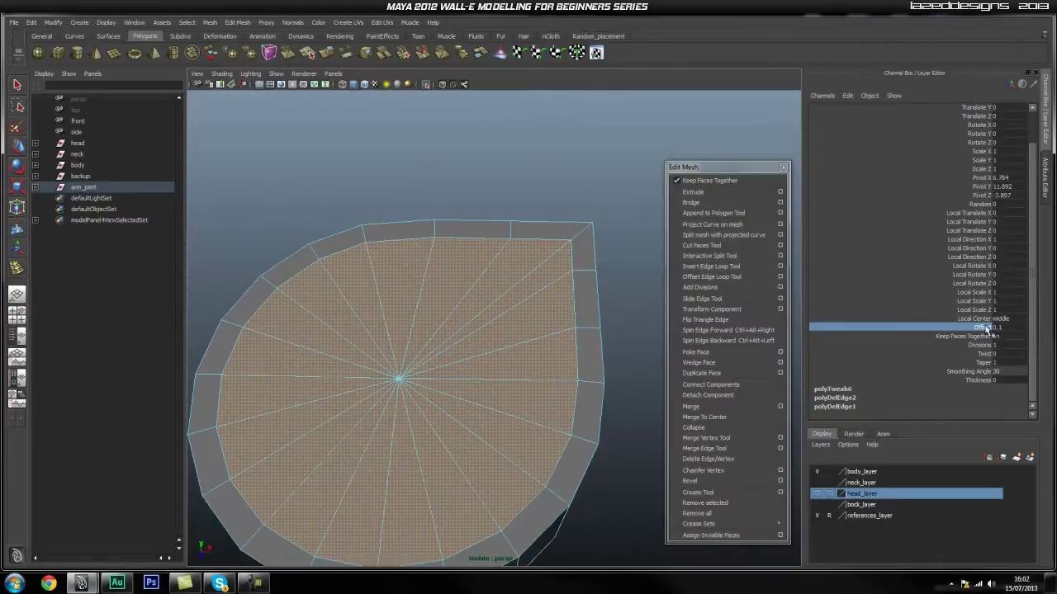
# Reduce the extrusion offset to 0 and undo the cap face extrusion.
pyautogui.moveTo(554, 307); pyautogui.dragTo(591, 347, button='middle')
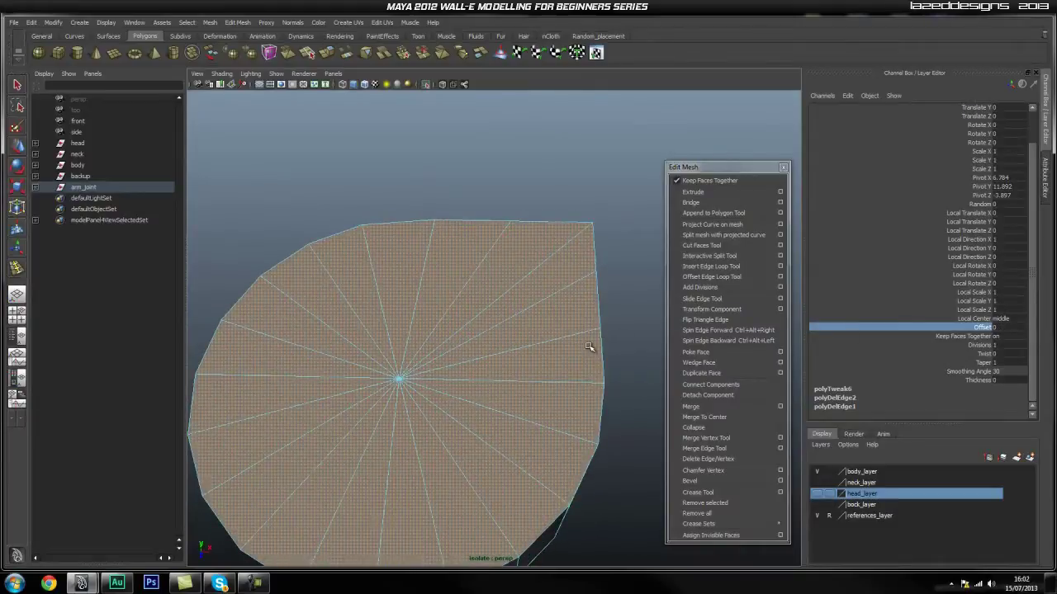
pyautogui.hotkey('ctrl', 'z')
pyautogui.hotkey('ctrl', 'z')
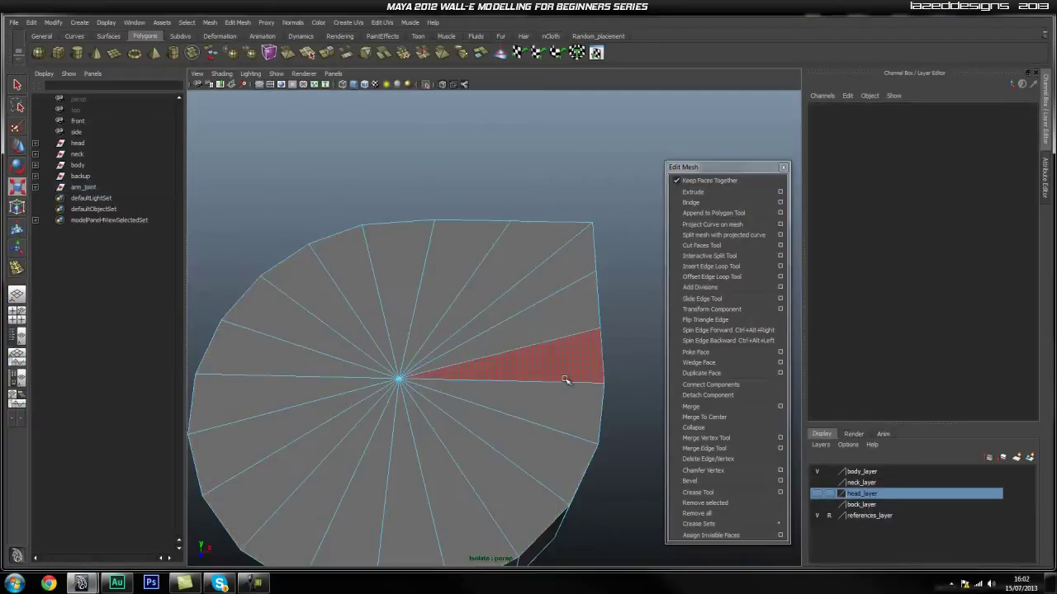
# Reselect the top and bottom cap faces in the top view and extrude them with an offset of 0.02.
pyautogui.rightClick(538, 361)
pyautogui.press('space')
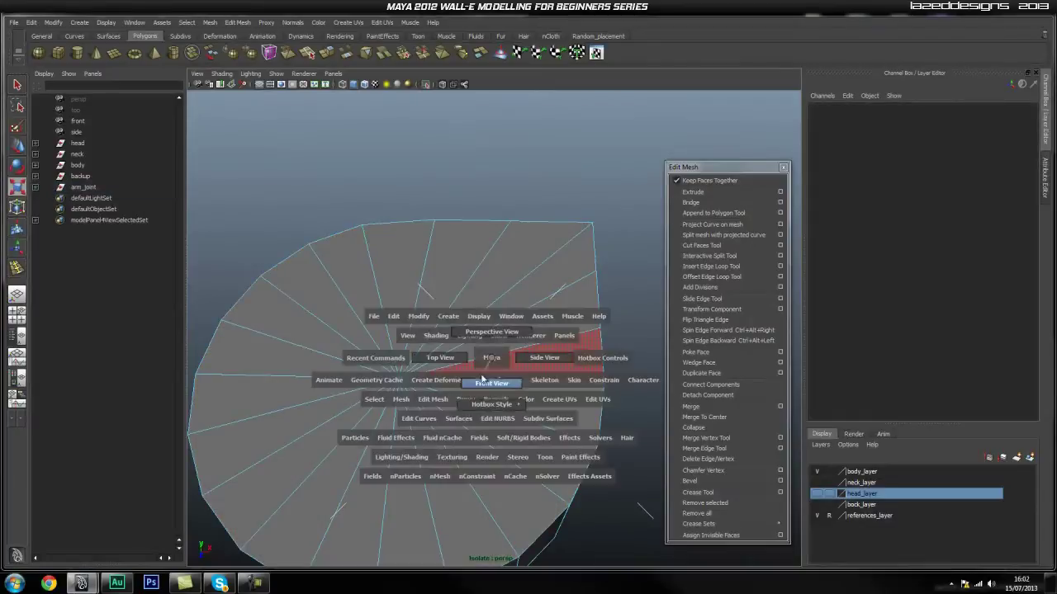
pyautogui.moveTo(469, 363); pyautogui.dragTo(444, 362)
pyautogui.doubleClick(521, 352)
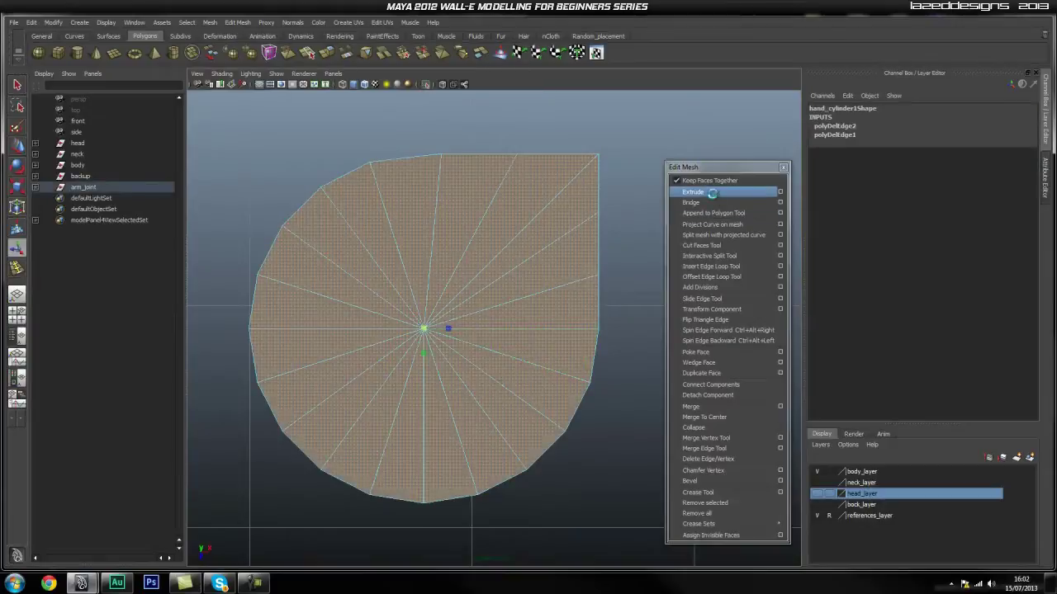
pyautogui.click(693, 192)
pyautogui.click(978, 380)
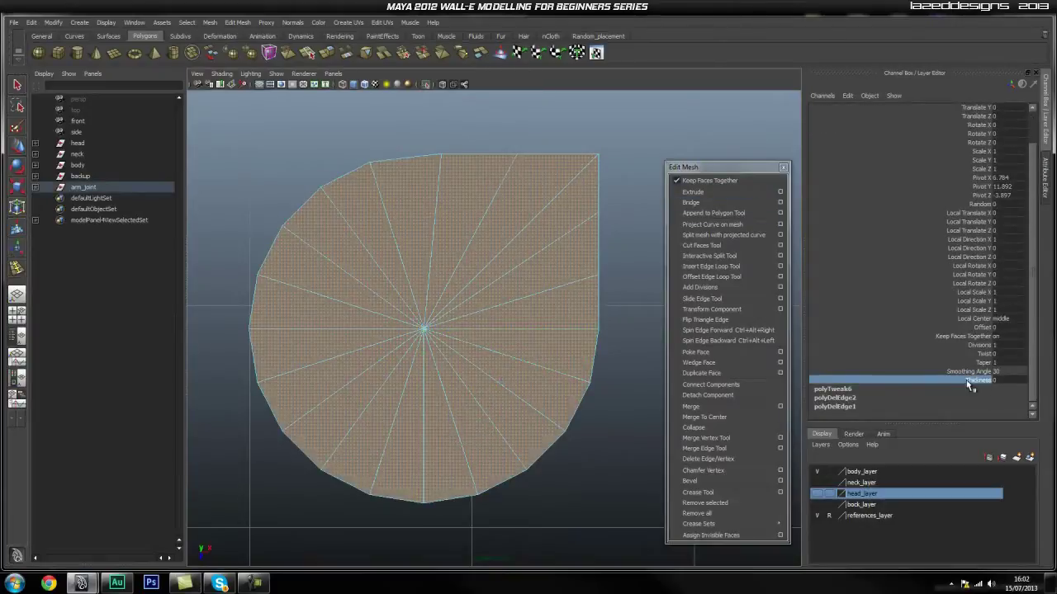
pyautogui.click(987, 329)
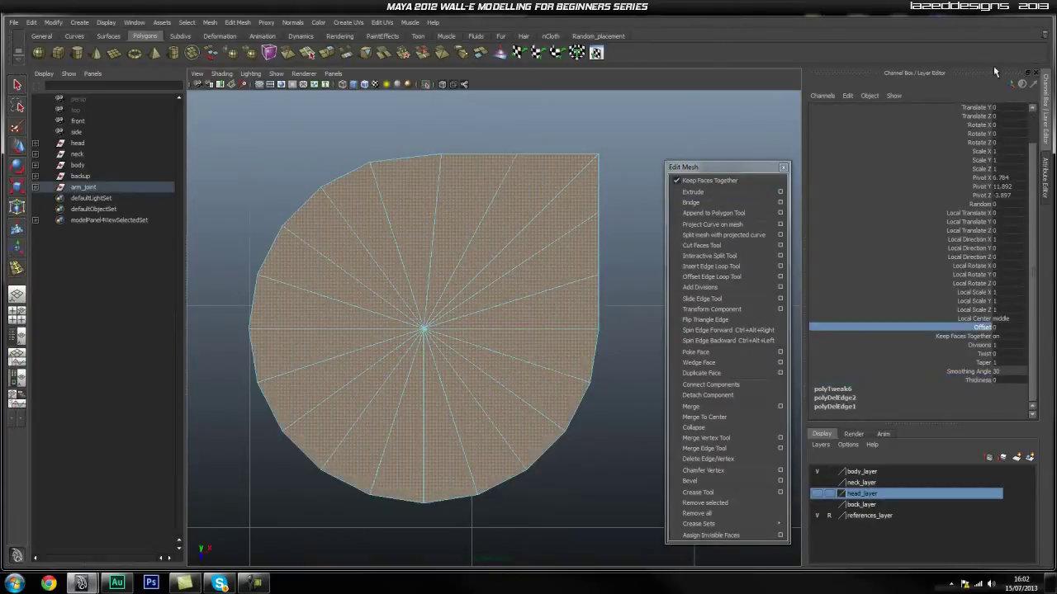
pyautogui.click(1011, 85)
pyautogui.click(1011, 85)
pyautogui.moveTo(617, 221); pyautogui.dragTo(640, 216, button='middle')
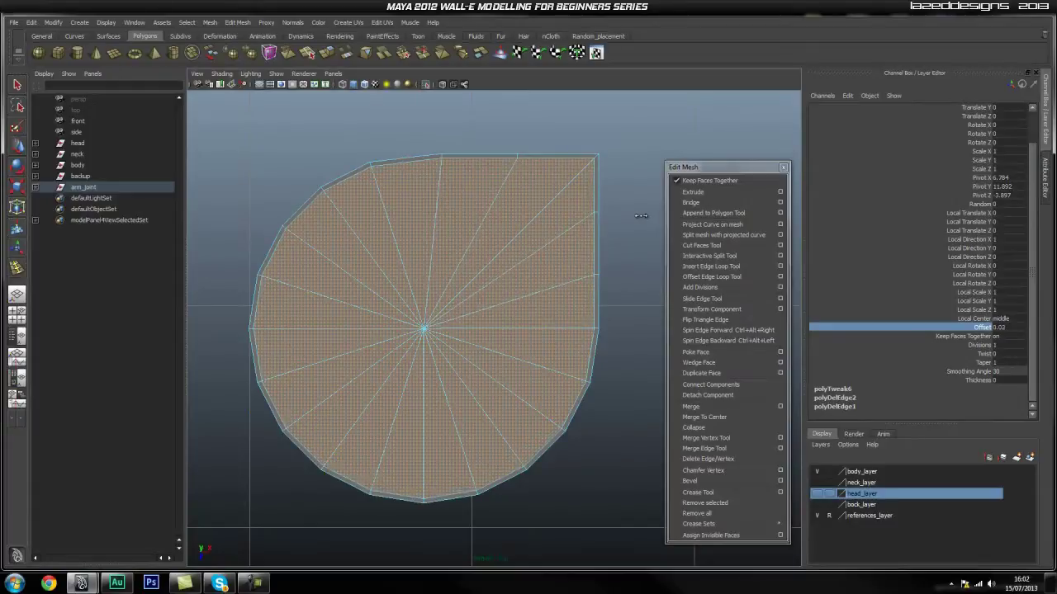
# Return to object mode in the perspective view and select the reshaped cylinder hand_cylinder1.
pyautogui.keyDown('alt'); pyautogui.moveTo(566, 291); pyautogui.dragTo(435, 390); pyautogui.keyUp('alt')
pyautogui.scroll(2, 432, 407)
pyautogui.press('q')
pyautogui.moveTo(463, 395); pyautogui.dragTo(487, 380, button='right')
pyautogui.scroll(-2, 432, 277)
pyautogui.click(433, 277)
pyautogui.click(303, 156)
pyautogui.click(511, 399)
pyautogui.scroll(2, 443, 384)
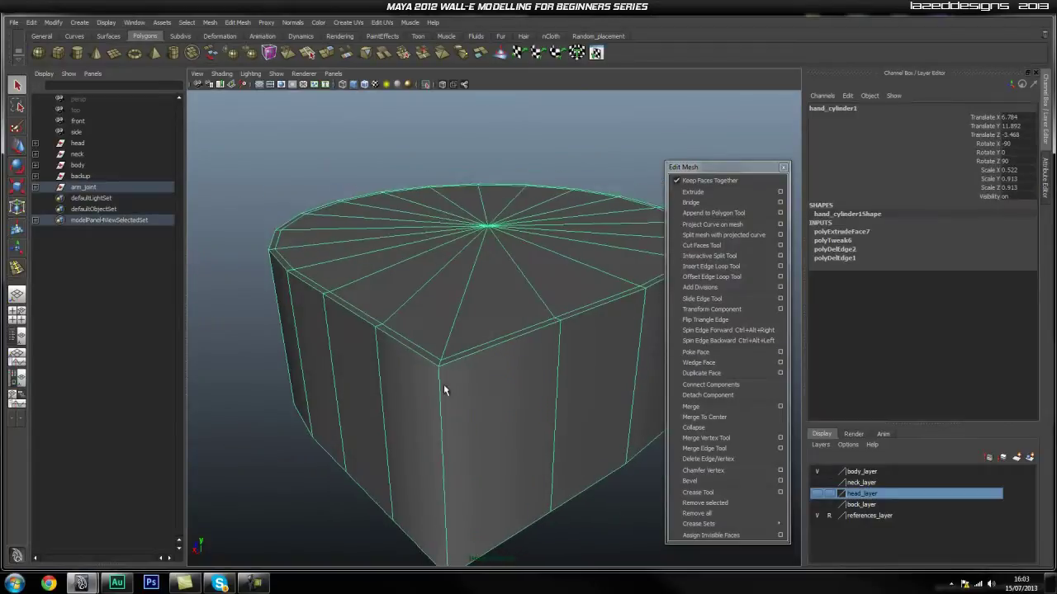
# Insert support edge loops around hand_cylinder1's side wall, close to its top and bottom rims.
pyautogui.click(710, 265)
pyautogui.moveTo(414, 407); pyautogui.dragTo(413, 391)
pyautogui.keyDown('alt'); pyautogui.moveTo(455, 360); pyautogui.dragTo(452, 323); pyautogui.keyUp('alt')
pyautogui.moveTo(436, 516); pyautogui.dragTo(437, 528)
pyautogui.keyDown('alt'); pyautogui.moveTo(473, 363); pyautogui.dragTo(413, 415); pyautogui.keyUp('alt')
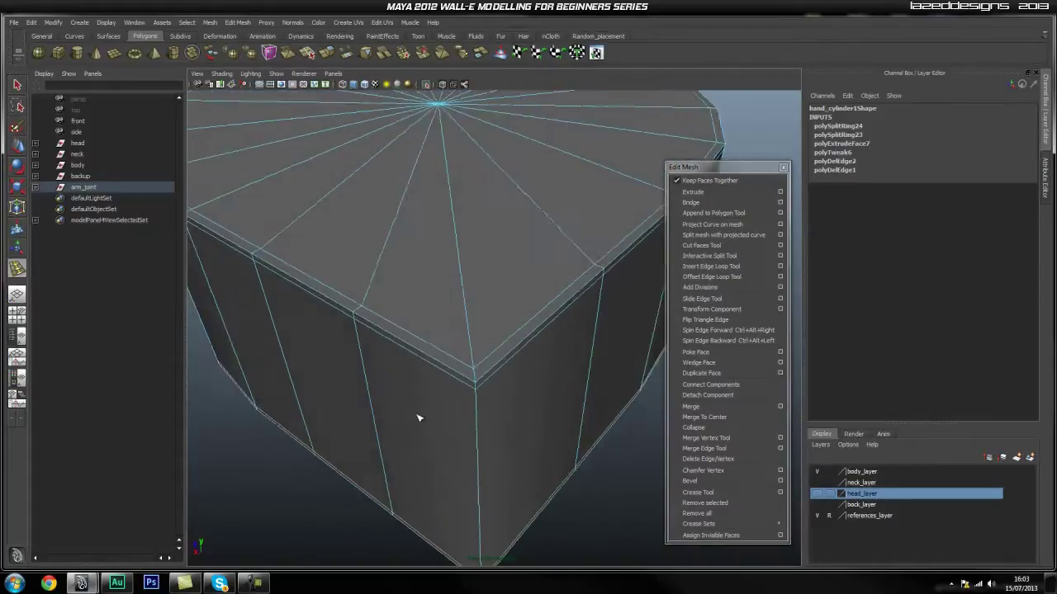
# Insert a support edge loop on each side of the squared corner's vertical edge and leave the loop tool.
pyautogui.keyDown('alt'); pyautogui.moveTo(412, 416); pyautogui.dragTo(498, 417, button='right'); pyautogui.keyUp('alt')
pyautogui.moveTo(495, 415)
pyautogui.keyDown('alt'); pyautogui.mouseDown()
pyautogui.moveTo(484, 413)
pyautogui.moveTo(498, 398)
pyautogui.mouseUp(); pyautogui.keyUp('alt')
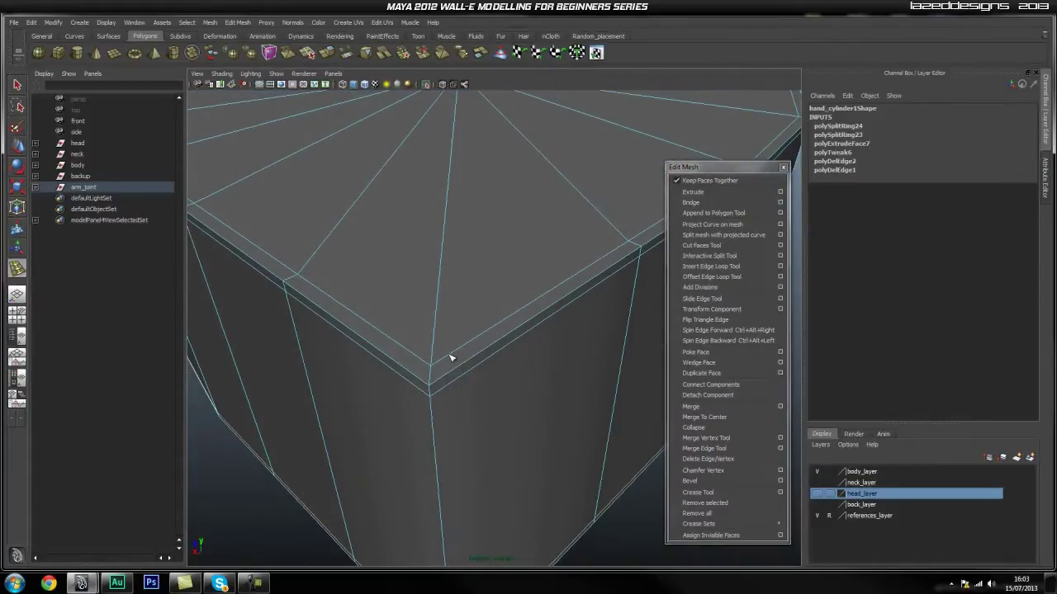
pyautogui.moveTo(453, 360); pyautogui.dragTo(422, 362)
pyautogui.keyDown('alt'); pyautogui.moveTo(529, 402); pyautogui.dragTo(500, 418); pyautogui.keyUp('alt')
pyautogui.press('q')
pyautogui.scroll(-3, 423, 488)
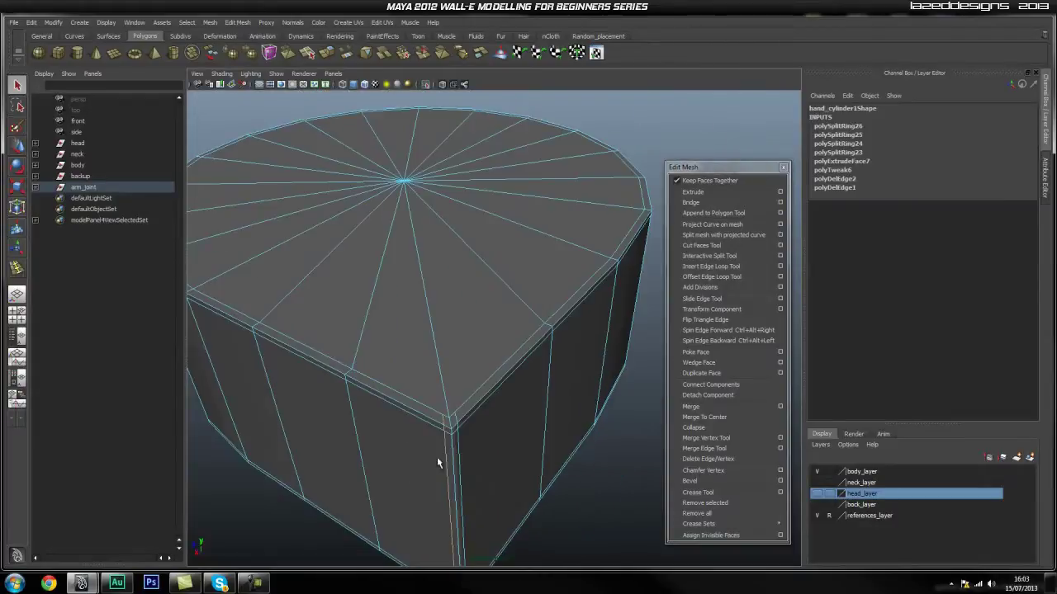
# Examine the cap and rim faces at the squared corner in face mode, and return to object mode.
pyautogui.keyDown('alt'); pyautogui.moveTo(382, 438); pyautogui.dragTo(417, 451); pyautogui.keyUp('alt')
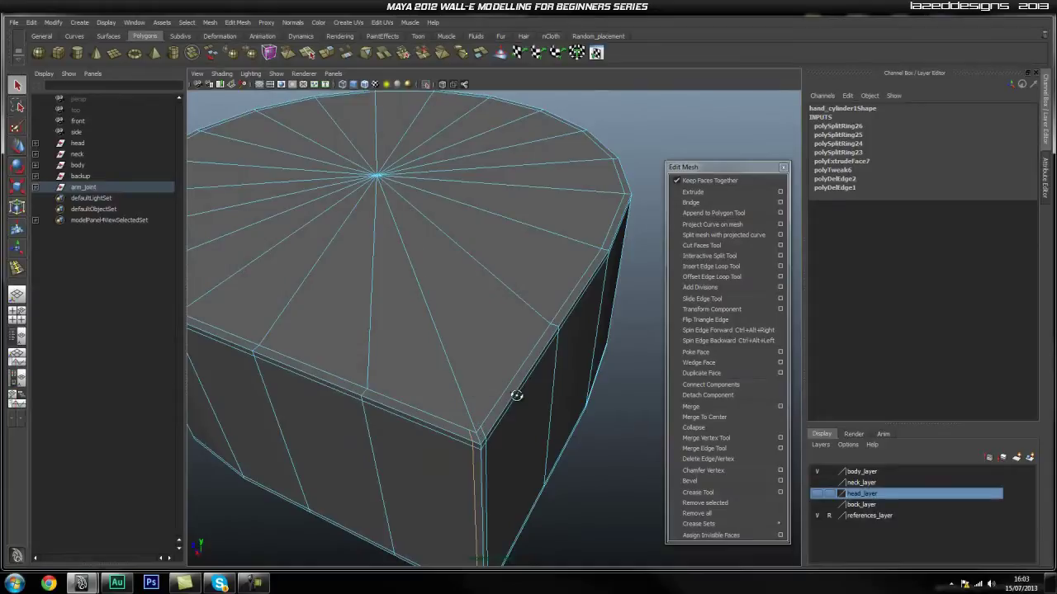
pyautogui.keyDown('alt'); pyautogui.moveTo(509, 396); pyautogui.dragTo(523, 401); pyautogui.keyUp('alt')
pyautogui.keyDown('alt'); pyautogui.moveTo(523, 401); pyautogui.dragTo(529, 463, button='right'); pyautogui.keyUp('alt')
pyautogui.keyDown('alt'); pyautogui.moveTo(528, 463); pyautogui.dragTo(574, 449, button='middle'); pyautogui.keyUp('alt')
pyautogui.moveTo(405, 357); pyautogui.dragTo(427, 385, button='right')
pyautogui.click(401, 360)
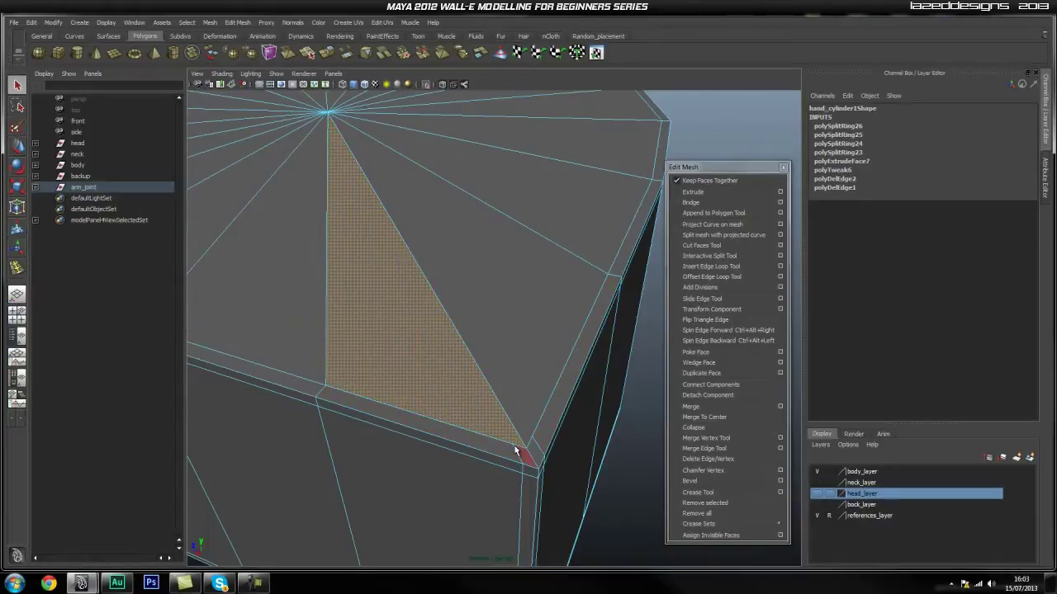
pyautogui.scroll(-5, 413, 426)
pyautogui.keyDown('alt'); pyautogui.moveTo(522, 360); pyautogui.dragTo(493, 347); pyautogui.keyUp('alt')
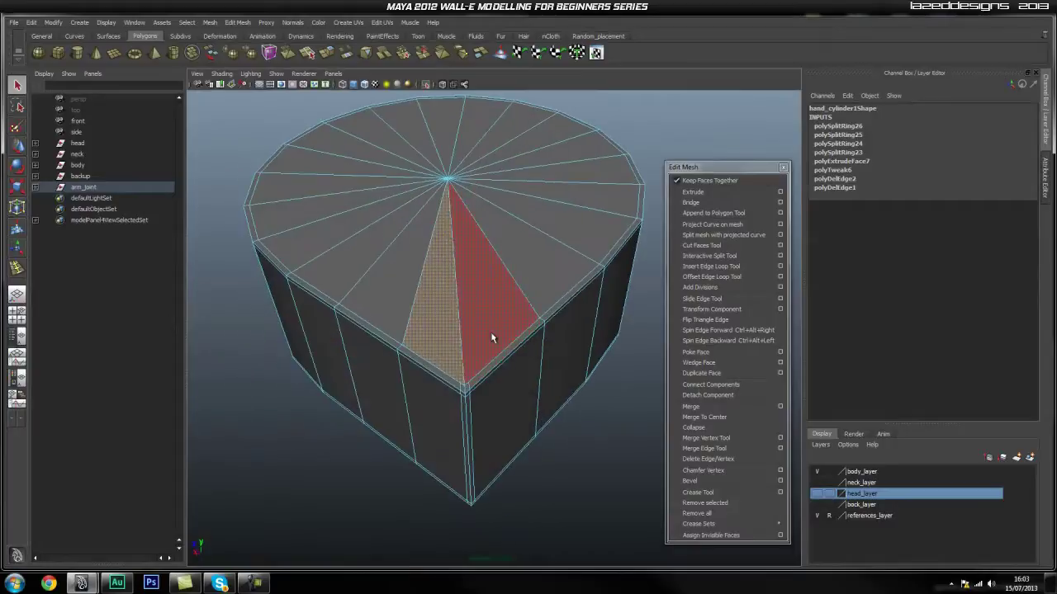
pyautogui.moveTo(484, 319); pyautogui.dragTo(512, 294, button='right')
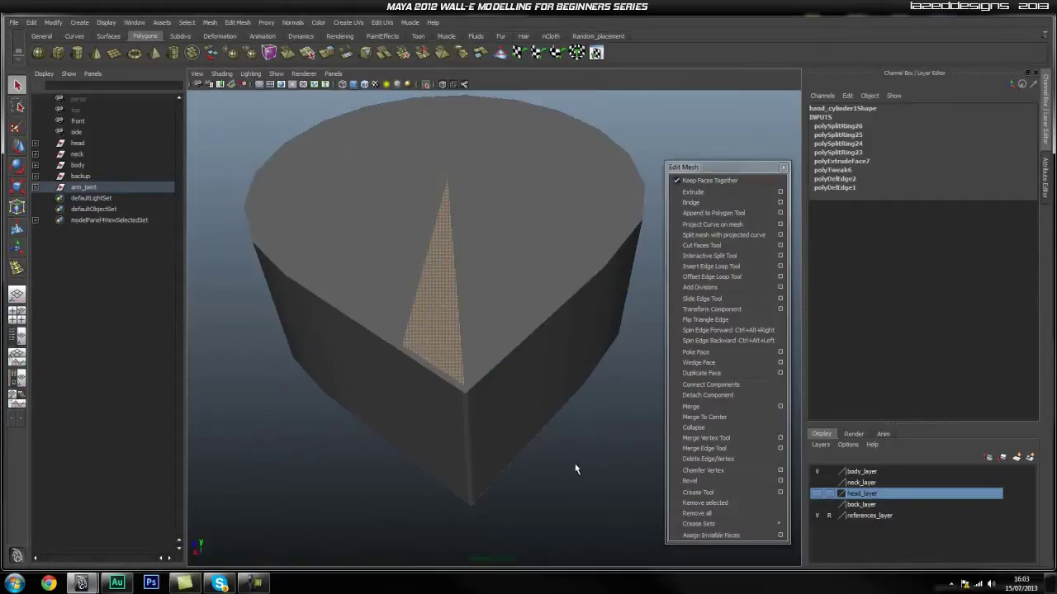
pyautogui.click(512, 393)
pyautogui.click(583, 475)
# Select hand_cylinder1 and examine the support edges at its squared corner from above in unsmoothed display.
pyautogui.keyDown('alt'); pyautogui.moveTo(554, 488); pyautogui.dragTo(446, 502); pyautogui.keyUp('alt')
pyautogui.click(474, 488)
pyautogui.keyDown('alt'); pyautogui.moveTo(409, 458); pyautogui.dragTo(647, 441, button='right'); pyautogui.keyUp('alt')
pyautogui.keyDown('alt'); pyautogui.moveTo(533, 364); pyautogui.dragTo(459, 396, button='middle'); pyautogui.keyUp('alt')
pyautogui.press('1')
pyautogui.keyDown('alt'); pyautogui.moveTo(443, 344); pyautogui.dragTo(576, 309); pyautogui.keyUp('alt')
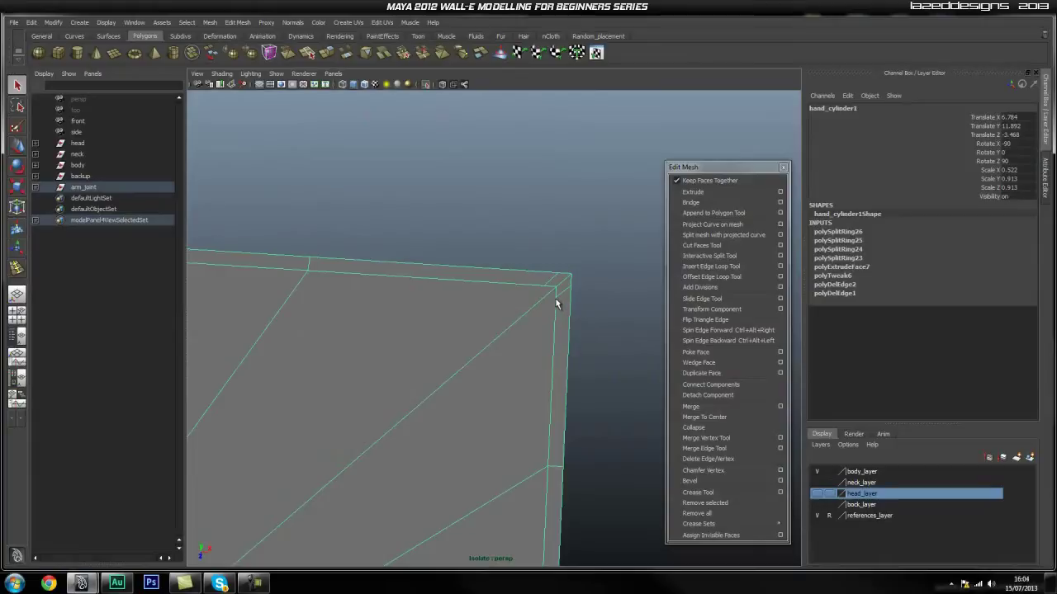
pyautogui.keyDown('alt'); pyautogui.moveTo(497, 323); pyautogui.dragTo(644, 199); pyautogui.keyUp('alt')
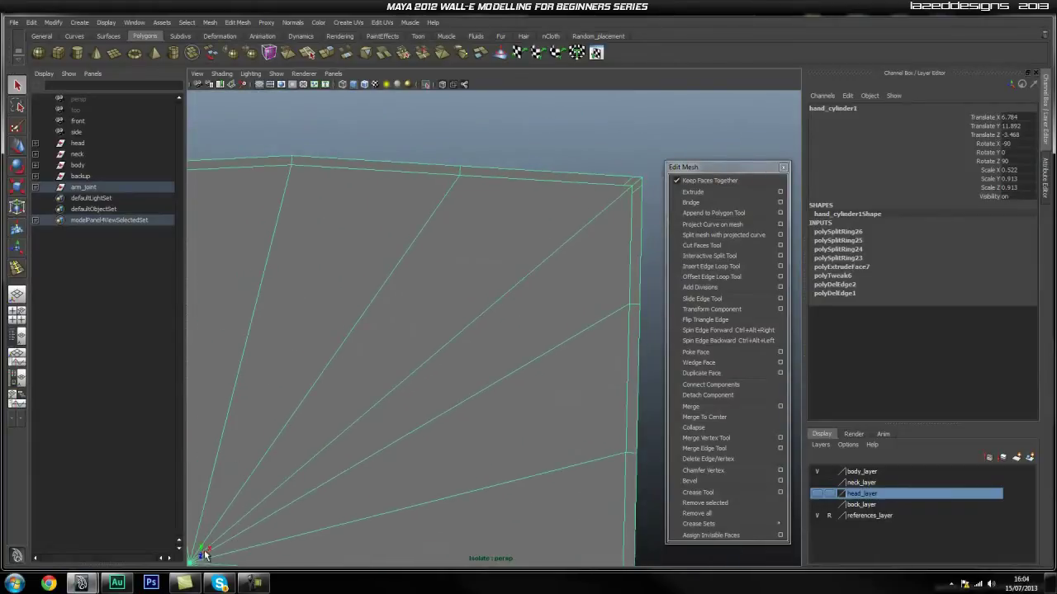
pyautogui.keyDown('alt'); pyautogui.moveTo(347, 421); pyautogui.dragTo(370, 442, button='middle'); pyautogui.keyUp('alt')
pyautogui.keyDown('alt'); pyautogui.moveTo(482, 367); pyautogui.dragTo(339, 483, button='middle'); pyautogui.keyUp('alt')
pyautogui.press('space')
pyautogui.keyDown('alt'); pyautogui.moveTo(524, 345); pyautogui.dragTo(469, 428); pyautogui.keyUp('alt')
pyautogui.keyDown('alt'); pyautogui.moveTo(325, 418); pyautogui.dragTo(460, 424, button='middle'); pyautogui.keyUp('alt')
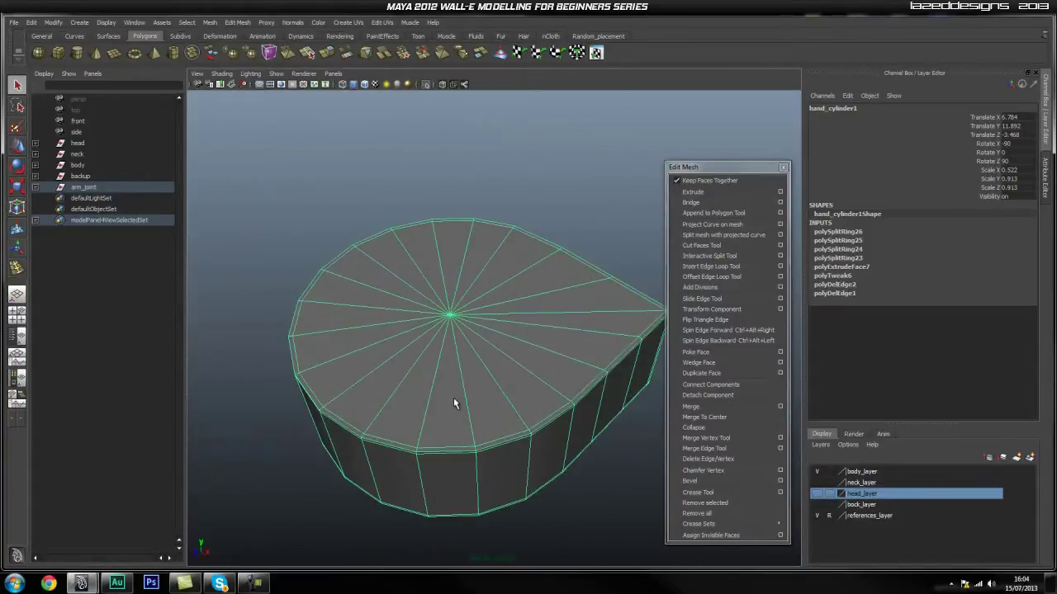
# Exit isolated display and raise hand_cylinder1 to the upper part of the joint cylinder, at Translate Y 16.487.
pyautogui.click(428, 85)
pyautogui.scroll(-4, 487, 346)
pyautogui.scroll(-3, 523, 288)
pyautogui.keyDown('alt'); pyautogui.moveTo(512, 293); pyautogui.dragTo(498, 339, button='middle'); pyautogui.keyUp('alt')
pyautogui.scroll(-2, 498, 340)
pyautogui.keyDown('alt'); pyautogui.moveTo(499, 339); pyautogui.dragTo(551, 342); pyautogui.keyUp('alt')
pyautogui.moveTo(502, 382); pyautogui.dragTo(545, 372, button='right')
pyautogui.click(581, 416)
pyautogui.click(508, 393)
pyautogui.press('w')
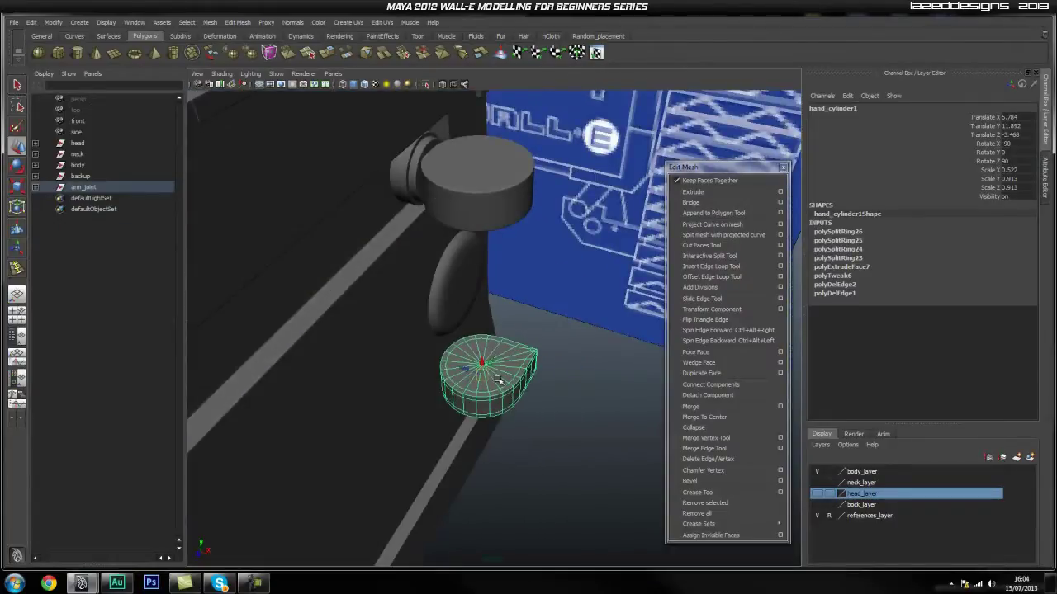
pyautogui.moveTo(484, 360); pyautogui.dragTo(485, 161)
pyautogui.keyDown('alt'); pyautogui.moveTo(485, 161); pyautogui.dragTo(476, 325); pyautogui.keyUp('alt')
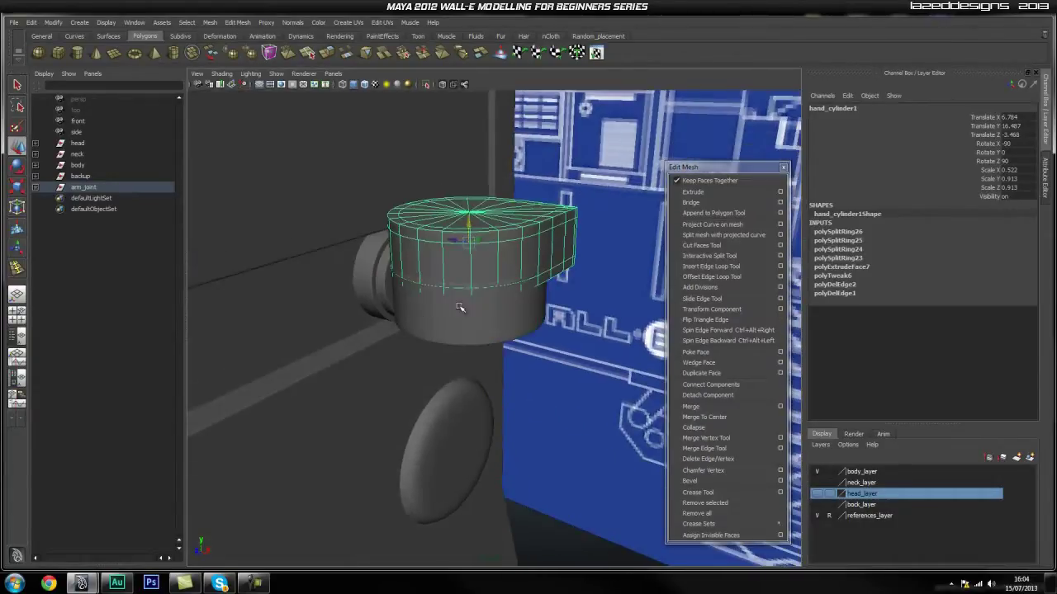
# In the X-ray side view, thin hand_cylinder1 to Scale X 0.368 and raise it to Translate Y 16.9.
pyautogui.press('space')
pyautogui.moveTo(479, 251); pyautogui.dragTo(509, 254)
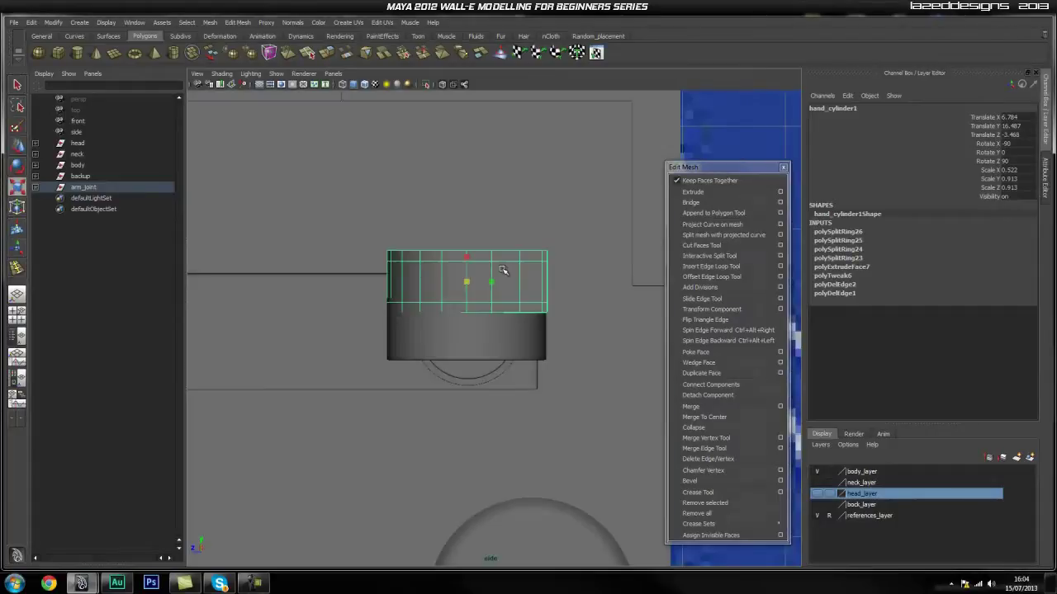
pyautogui.keyDown('alt'); pyautogui.moveTo(505, 252); pyautogui.dragTo(498, 309, button='middle'); pyautogui.keyUp('alt')
pyautogui.click(443, 84)
pyautogui.keyDown('alt'); pyautogui.moveTo(435, 251); pyautogui.dragTo(423, 208, button='middle'); pyautogui.keyUp('alt')
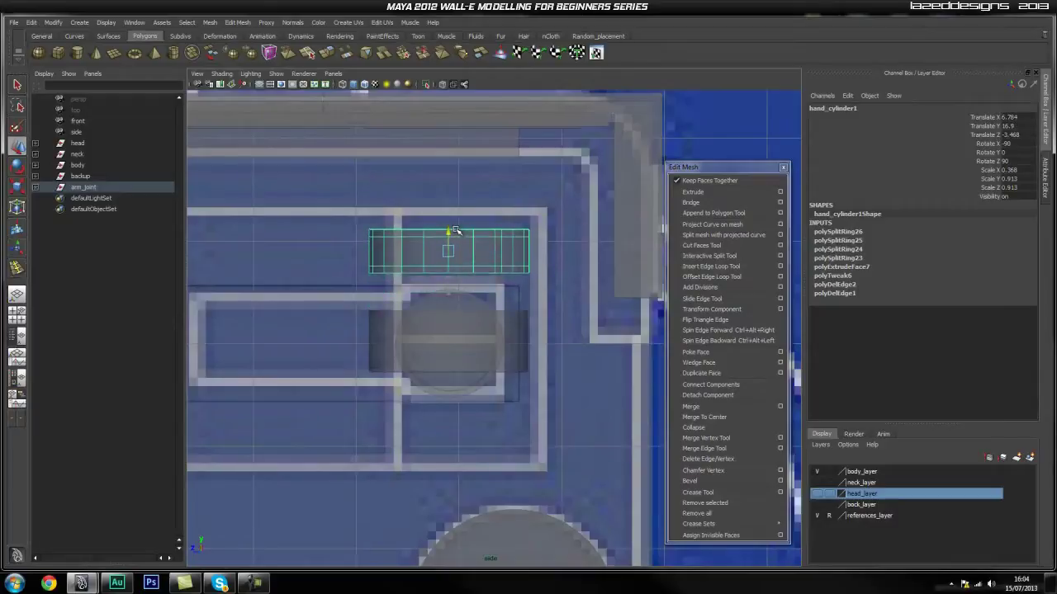
# In the perspective view with X-ray shading off, stretch hand_cylinder along its axis to Scale X 1.165.
pyautogui.press('space')
pyautogui.moveTo(491, 330); pyautogui.dragTo(568, 351)
pyautogui.click(553, 345)
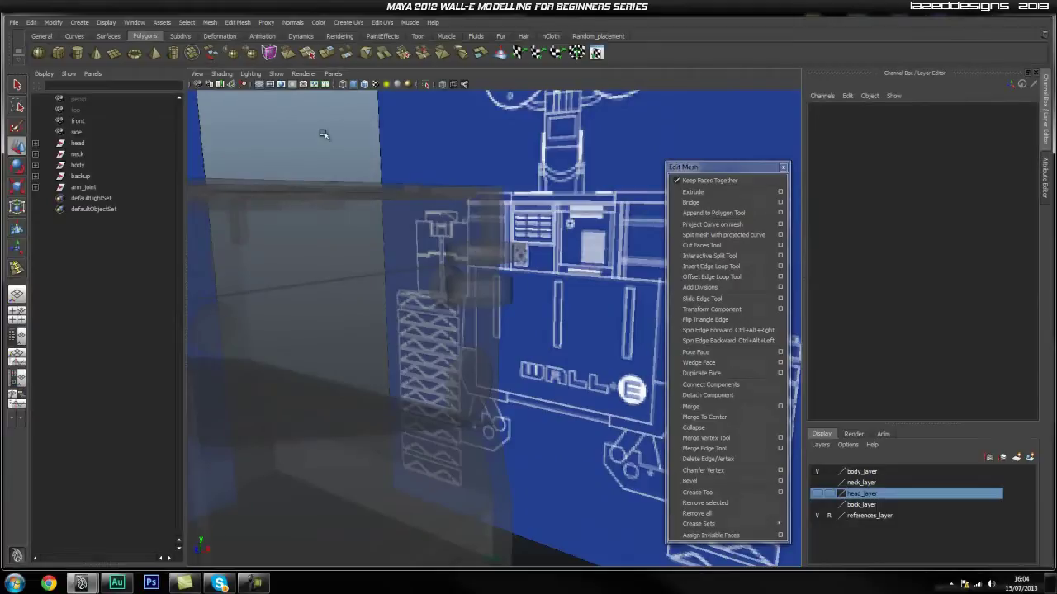
pyautogui.click(442, 85)
pyautogui.moveTo(597, 318)
pyautogui.keyDown('alt'); pyautogui.mouseDown()
pyautogui.moveTo(528, 299)
pyautogui.moveTo(496, 274)
pyautogui.moveTo(566, 322)
pyautogui.moveTo(587, 359)
pyautogui.moveTo(401, 295)
pyautogui.mouseUp(); pyautogui.keyUp('alt')
pyautogui.click(390, 285)
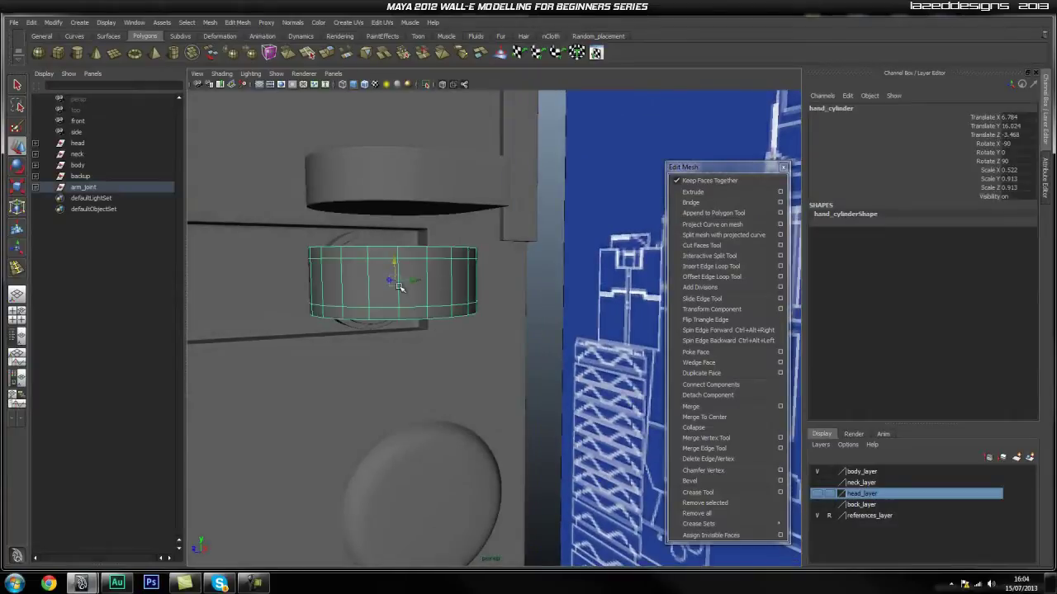
pyautogui.moveTo(392, 245); pyautogui.dragTo(390, 227)
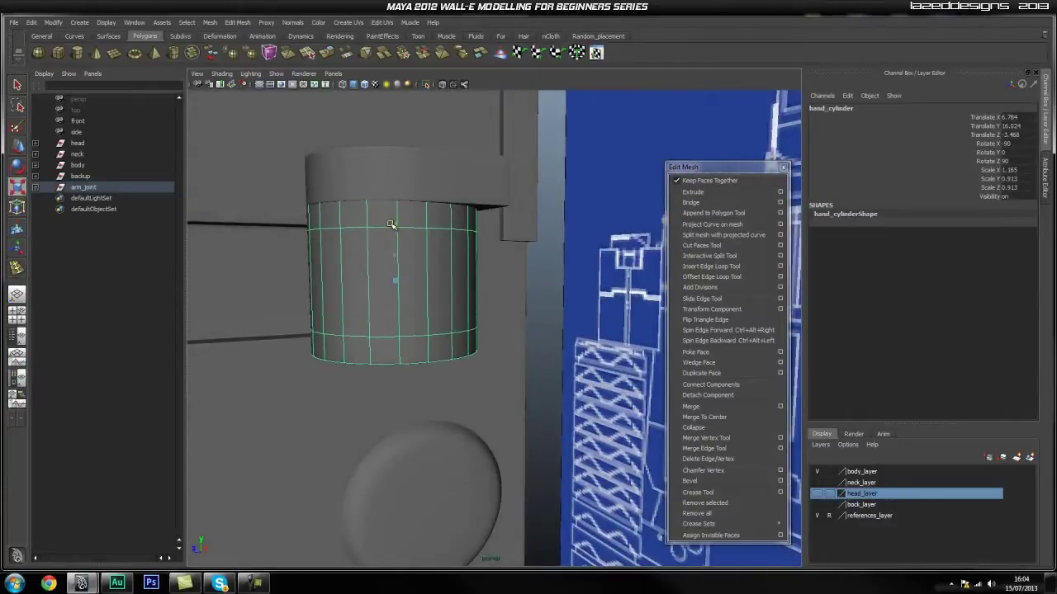
pyautogui.click(547, 291)
pyautogui.keyDown('alt'); pyautogui.moveTo(547, 292); pyautogui.dragTo(349, 297); pyautogui.keyUp('alt')
# Duplicate hand_cylinder1 in the X-ray side view and delete the copy.
pyautogui.press('space')
pyautogui.click(400, 295)
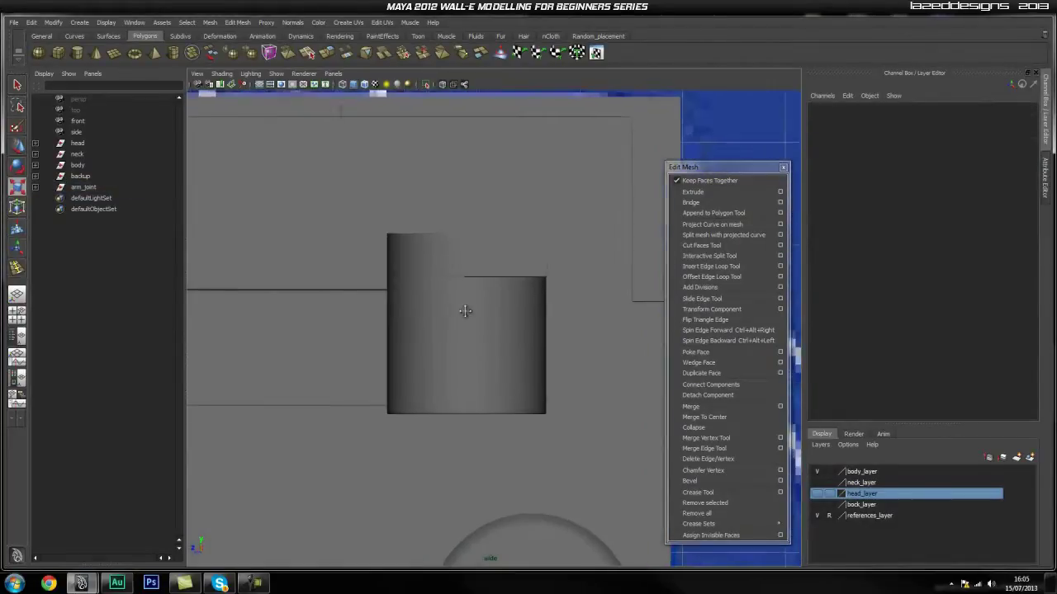
pyautogui.click(442, 85)
pyautogui.keyDown('alt'); pyautogui.moveTo(554, 291); pyautogui.dragTo(529, 261, button='middle'); pyautogui.keyUp('alt')
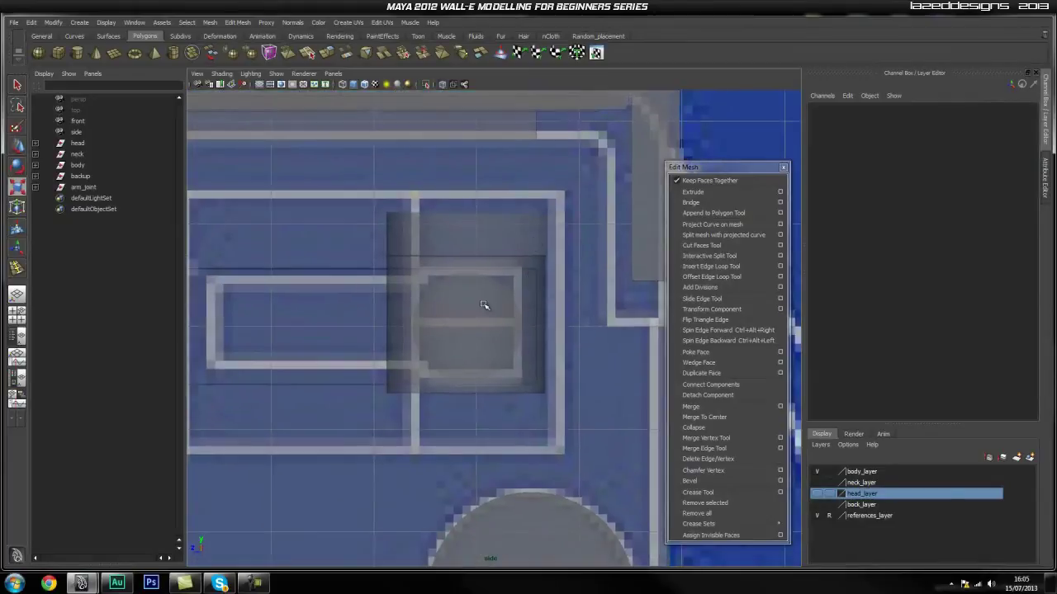
pyautogui.click(480, 244)
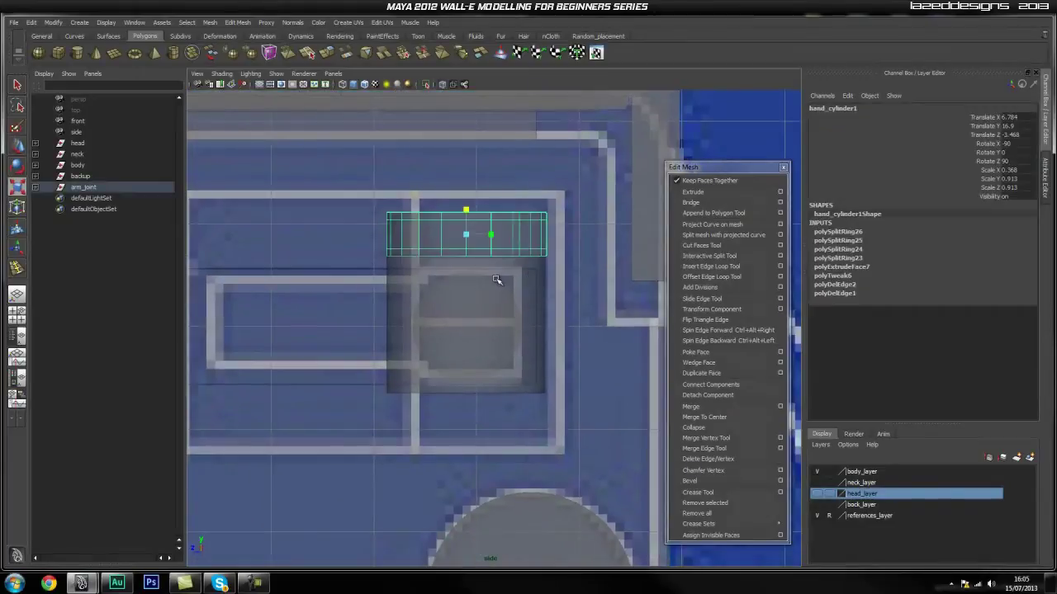
pyautogui.hotkey('ctrl', 'd')
pyautogui.press('w')
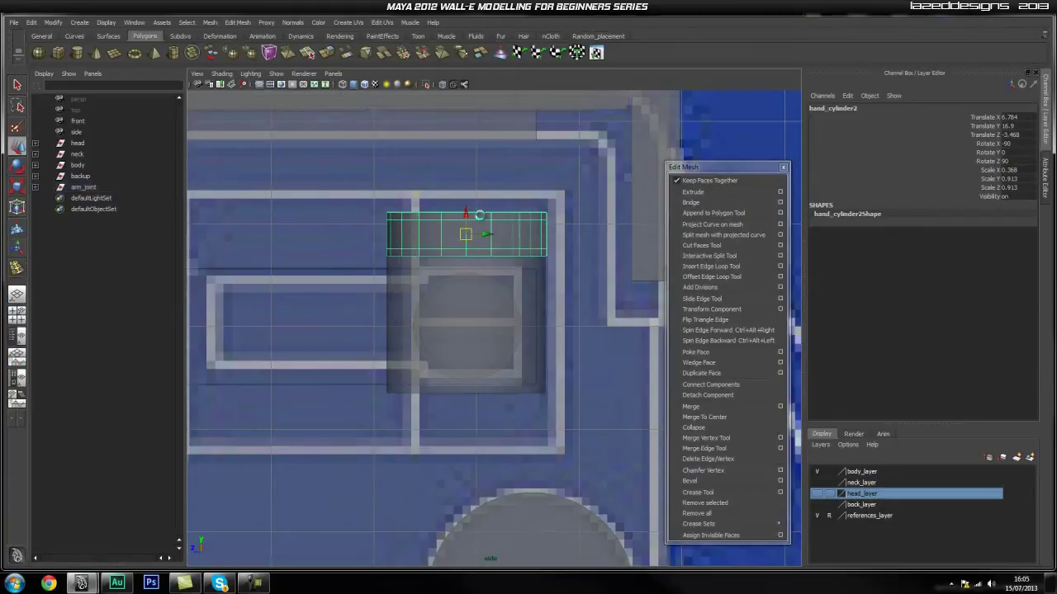
pyautogui.press('Delete')
# In the perspective view, enlarge hand_cylinder1 uniformly to Scale X 0.38 and Scale Y and Z 0.942.
pyautogui.press('space')
pyautogui.moveTo(453, 311); pyautogui.dragTo(455, 289)
pyautogui.keyDown('alt'); pyautogui.moveTo(627, 355); pyautogui.dragTo(438, 274); pyautogui.keyUp('alt')
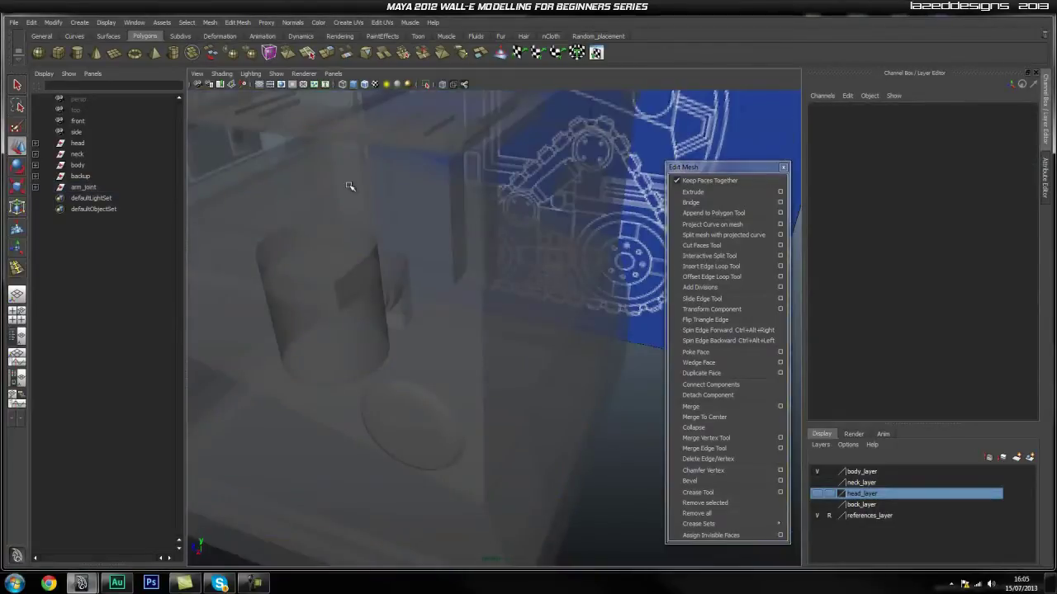
pyautogui.click(444, 86)
pyautogui.keyDown('alt'); pyautogui.moveTo(342, 220); pyautogui.dragTo(297, 248); pyautogui.keyUp('alt')
pyautogui.keyDown('alt'); pyautogui.moveTo(297, 247); pyautogui.dragTo(472, 253, button='right'); pyautogui.keyUp('alt')
pyautogui.keyDown('alt'); pyautogui.moveTo(484, 226); pyautogui.dragTo(483, 290, button='middle'); pyautogui.keyUp('alt')
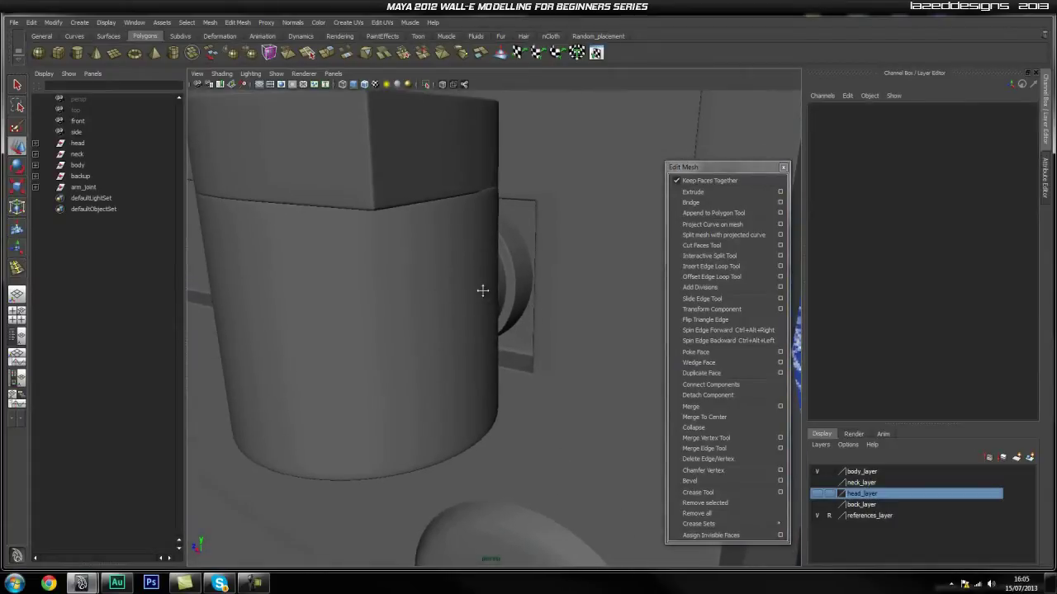
pyautogui.keyDown('alt'); pyautogui.moveTo(485, 292); pyautogui.dragTo(450, 272); pyautogui.keyUp('alt')
pyautogui.click(444, 337)
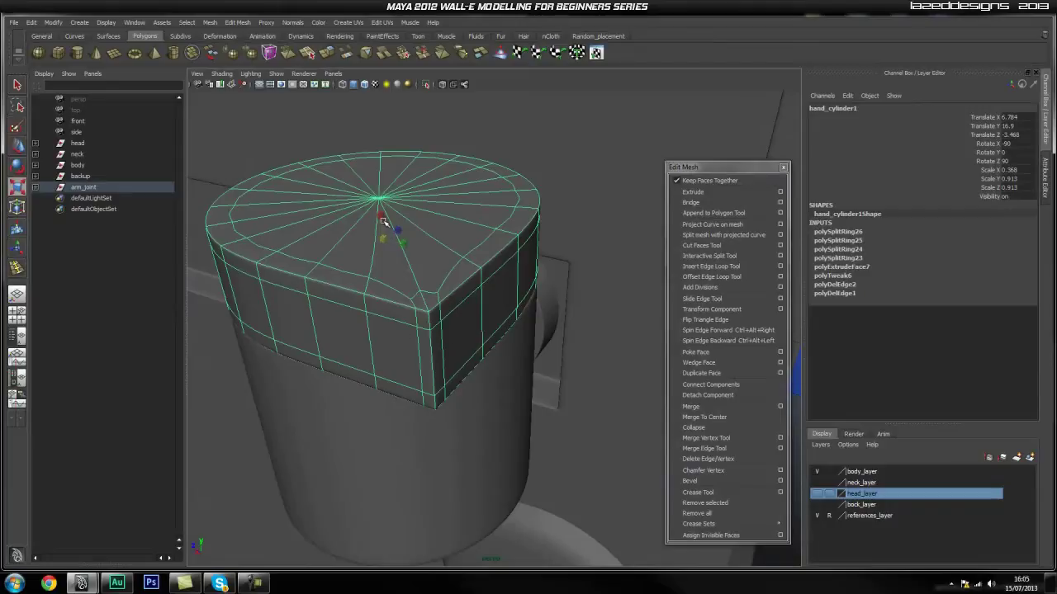
pyautogui.keyDown('alt'); pyautogui.moveTo(385, 239); pyautogui.dragTo(523, 278); pyautogui.keyUp('alt')
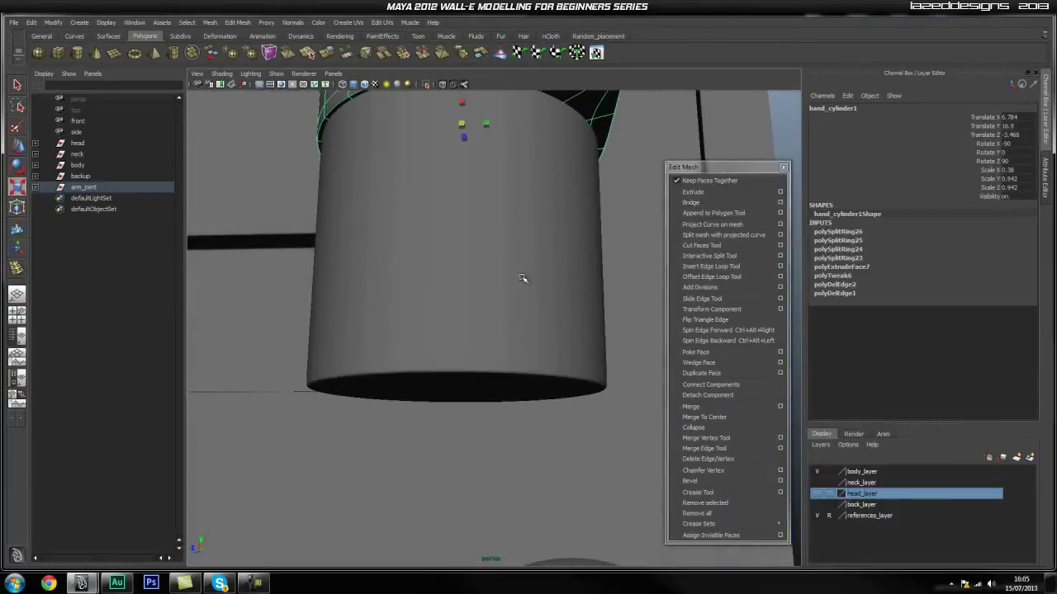
# Try enlarging hand_cylinder1 slightly more, to Scale X 0.382 and Scale Y and Z 0.946.
pyautogui.click(523, 279)
pyautogui.scroll(-2, 523, 279)
pyautogui.click(567, 213)
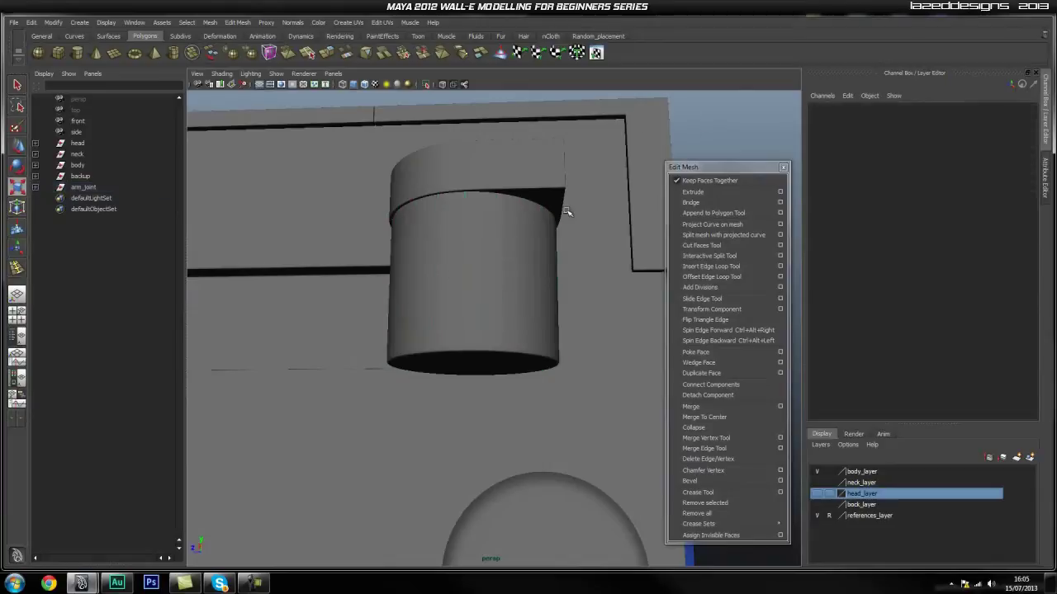
pyautogui.click(487, 184)
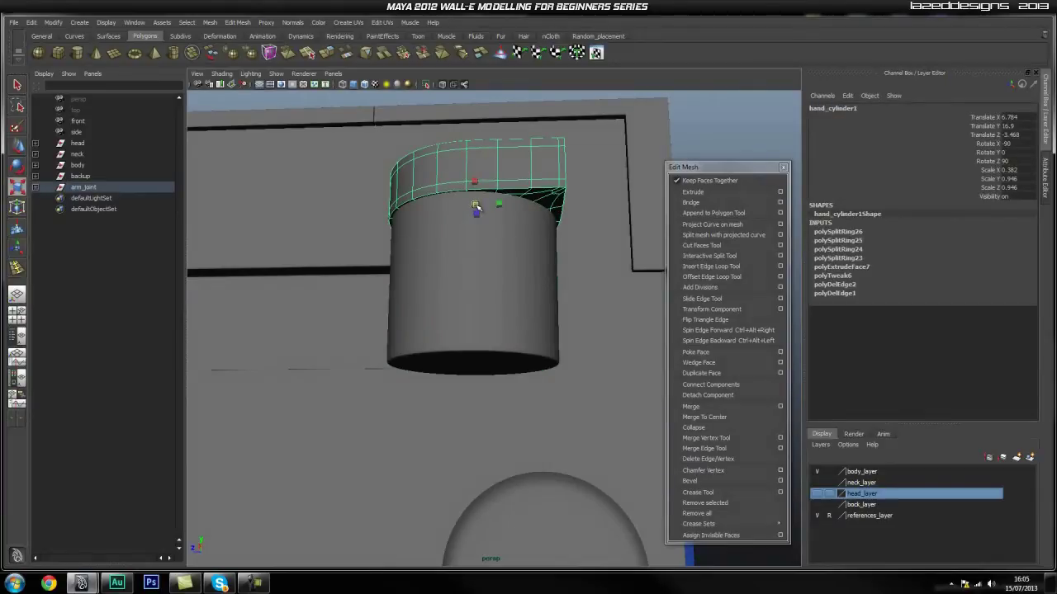
pyautogui.click(716, 141)
pyautogui.keyDown('alt'); pyautogui.moveTo(555, 191); pyautogui.dragTo(534, 271); pyautogui.keyUp('alt')
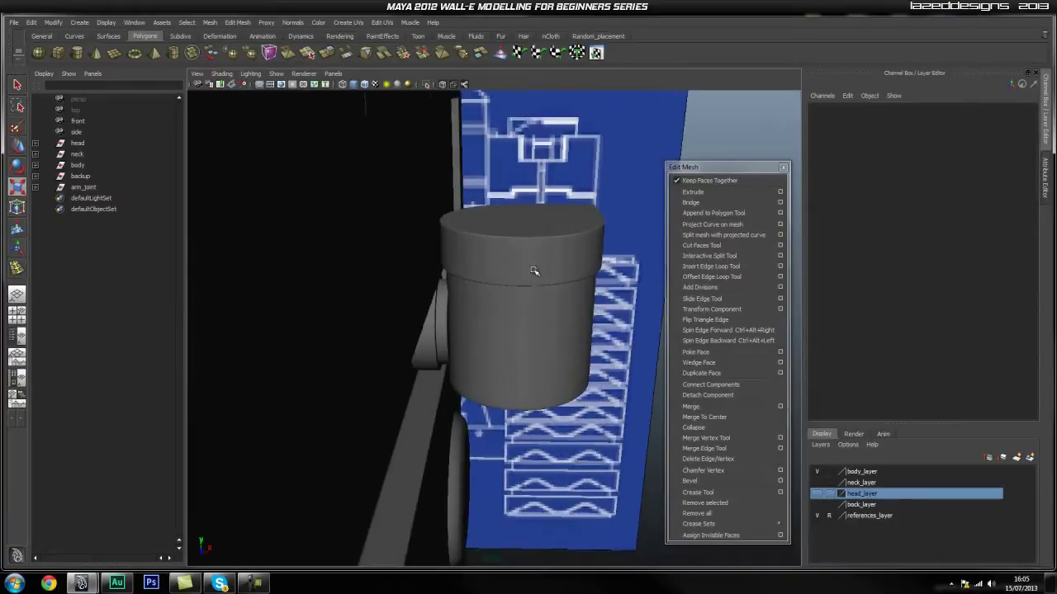
# Check how the cap fits the joint cylinder from several angles and undo the last enlargement of hand_cylinder1.
pyautogui.click(535, 269)
pyautogui.click(617, 178)
pyautogui.keyDown('alt'); pyautogui.moveTo(434, 217); pyautogui.dragTo(583, 310); pyautogui.keyUp('alt')
pyautogui.keyDown('alt'); pyautogui.moveTo(585, 311); pyautogui.dragTo(483, 299, button='right'); pyautogui.keyUp('alt')
pyautogui.keyDown('alt'); pyautogui.moveTo(483, 299); pyautogui.dragTo(510, 324); pyautogui.keyUp('alt')
pyautogui.click(453, 346)
pyautogui.press('space')
pyautogui.keyDown('alt'); pyautogui.moveTo(511, 322); pyautogui.dragTo(505, 272, button='middle'); pyautogui.keyUp('alt')
pyautogui.hotkey('ctrl', 'z')
# Duplicate hand_cylinder1 in the X-ray side view and lower the copy beneath the joint cylinder to Translate Y 15.152.
pyautogui.press('space')
pyautogui.moveTo(465, 220); pyautogui.dragTo(515, 221)
pyautogui.click(443, 84)
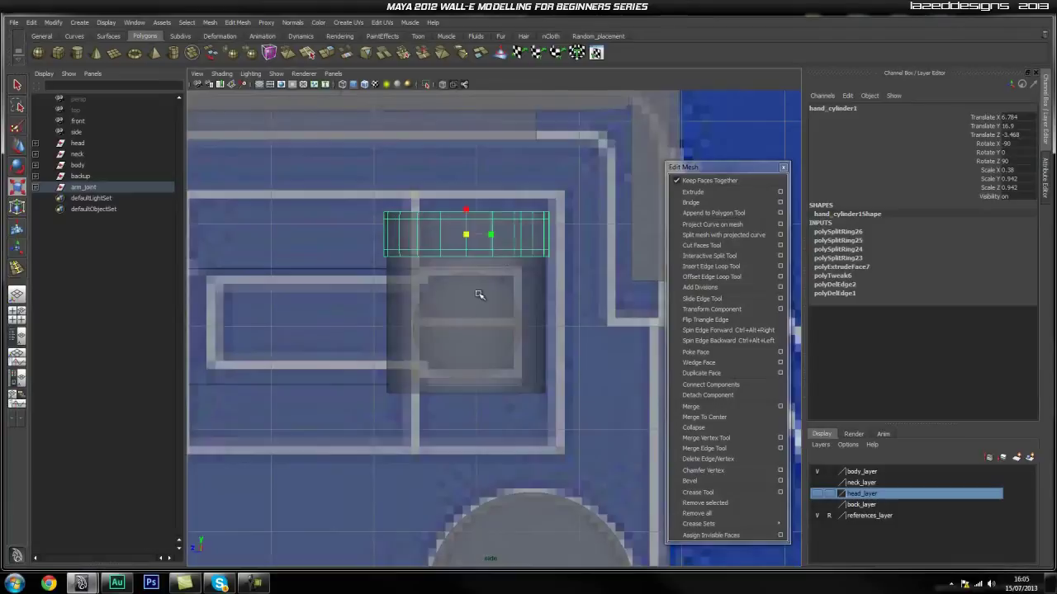
pyautogui.hotkey('alt', 'shift', 'd')
pyautogui.press('w')
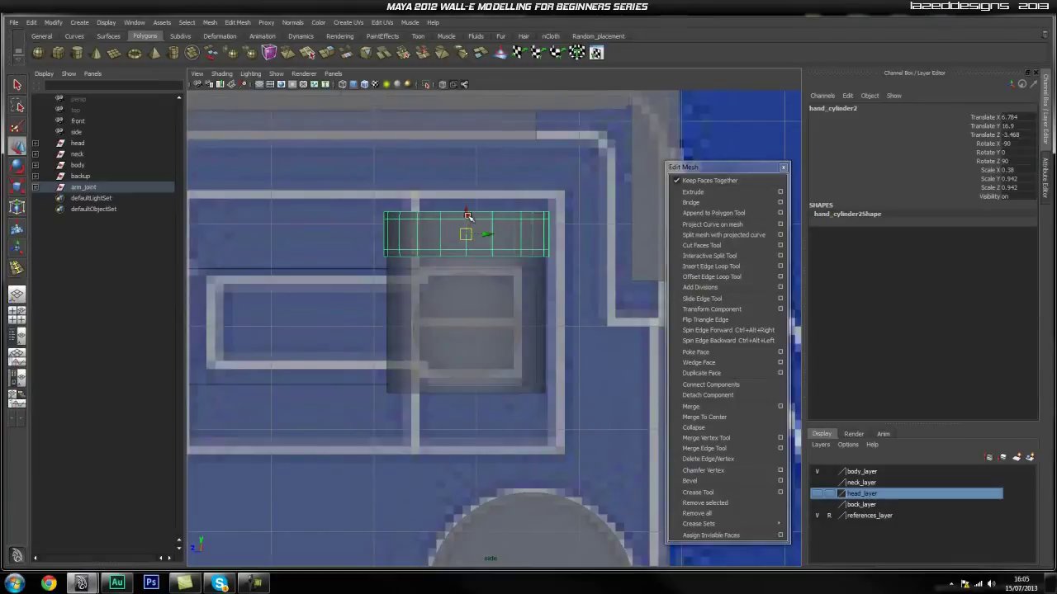
pyautogui.moveTo(467, 271); pyautogui.dragTo(468, 399)
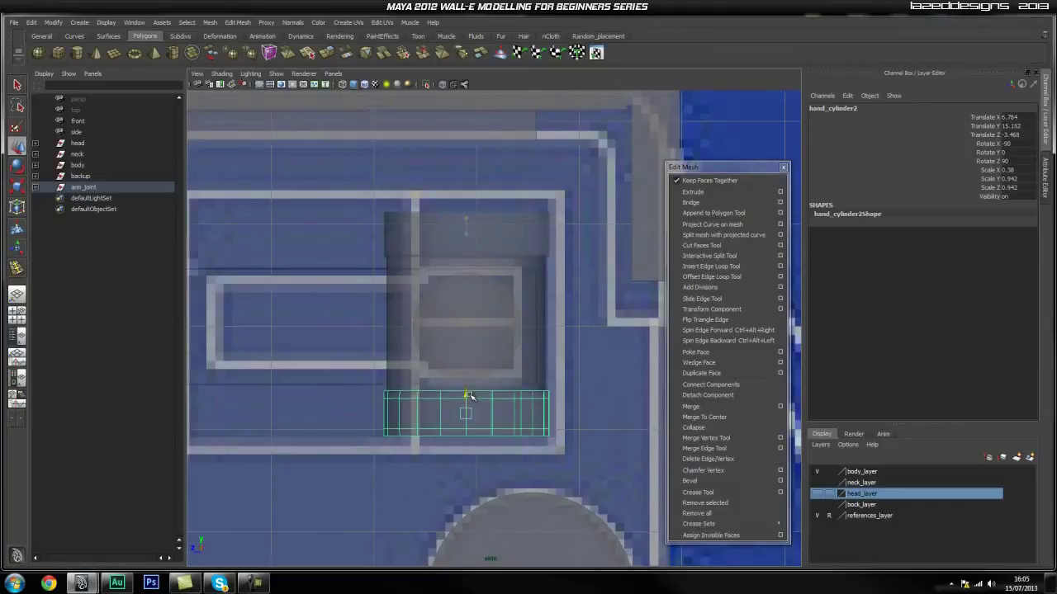
# Turn off X-ray shading in the perspective view, examine the joint with both end caps, and select hand_cylinder.
pyautogui.press('space')
pyautogui.moveTo(490, 408); pyautogui.dragTo(508, 303)
pyautogui.click(442, 85)
pyautogui.click(560, 352)
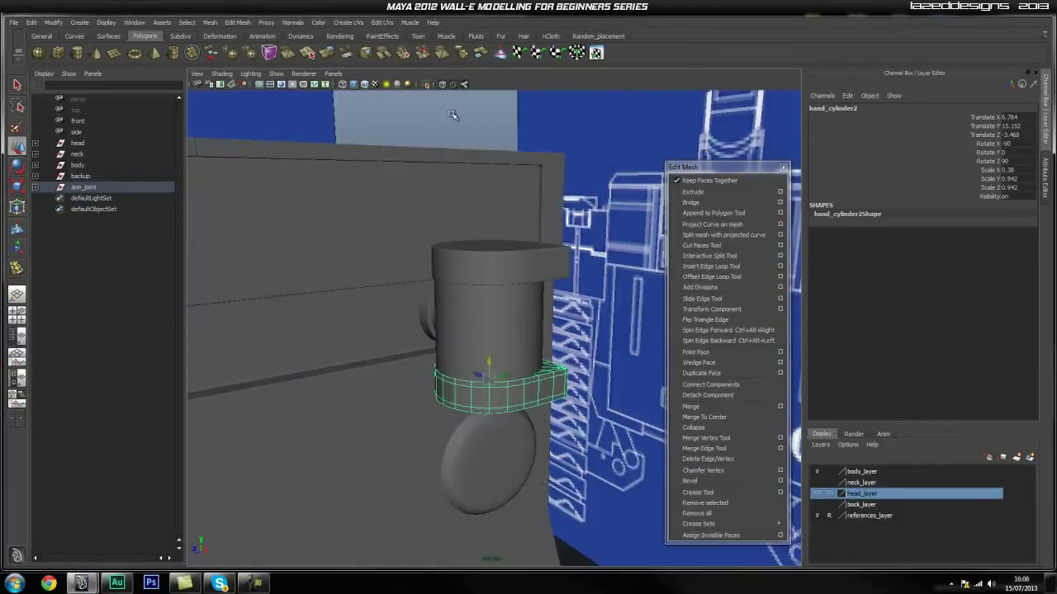
pyautogui.moveTo(560, 353)
pyautogui.keyDown('alt'); pyautogui.mouseDown()
pyautogui.moveTo(456, 372)
pyautogui.moveTo(449, 354)
pyautogui.moveTo(559, 321)
pyautogui.moveTo(611, 338)
pyautogui.moveTo(578, 405)
pyautogui.moveTo(538, 379)
pyautogui.mouseUp(); pyautogui.keyUp('alt')
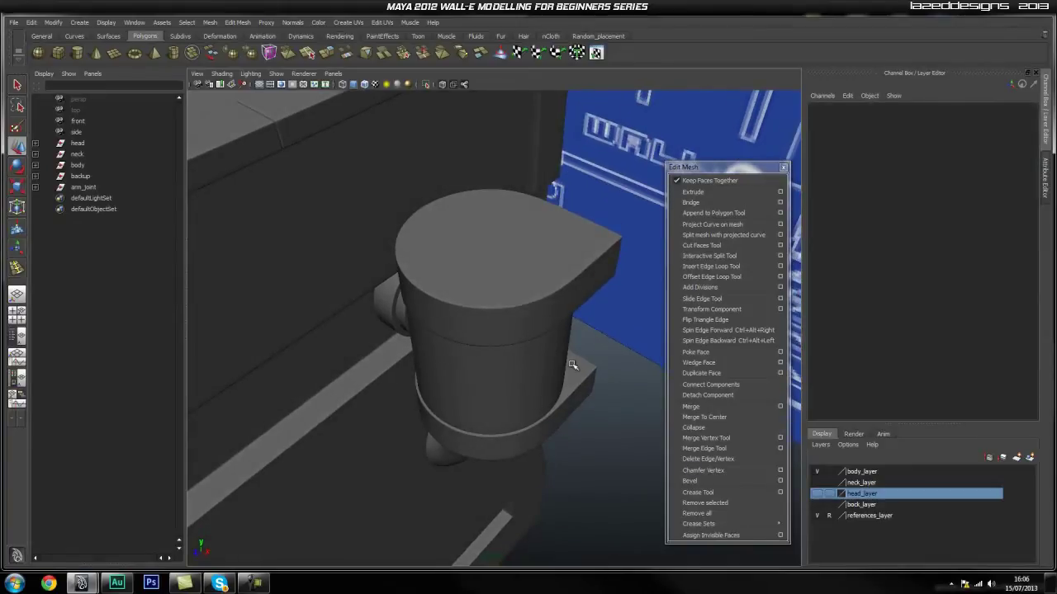
pyautogui.keyDown('alt'); pyautogui.moveTo(506, 320); pyautogui.dragTo(516, 268); pyautogui.keyUp('alt')
pyautogui.keyDown('alt'); pyautogui.moveTo(569, 351); pyautogui.dragTo(602, 363); pyautogui.keyUp('alt')
pyautogui.click(486, 345)
pyautogui.keyDown('alt'); pyautogui.moveTo(424, 305); pyautogui.dragTo(489, 349); pyautogui.keyUp('alt')
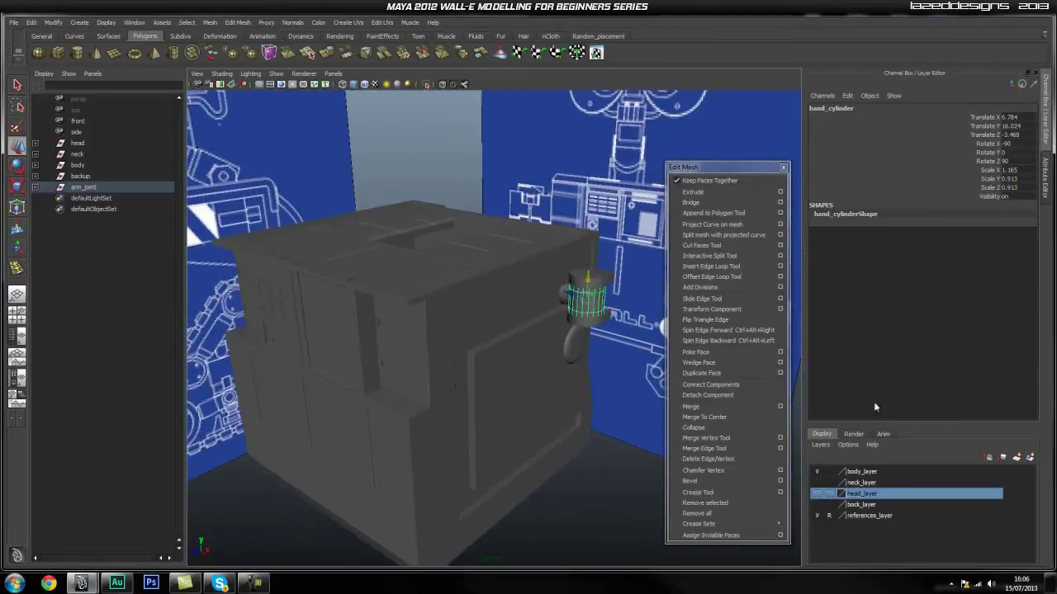